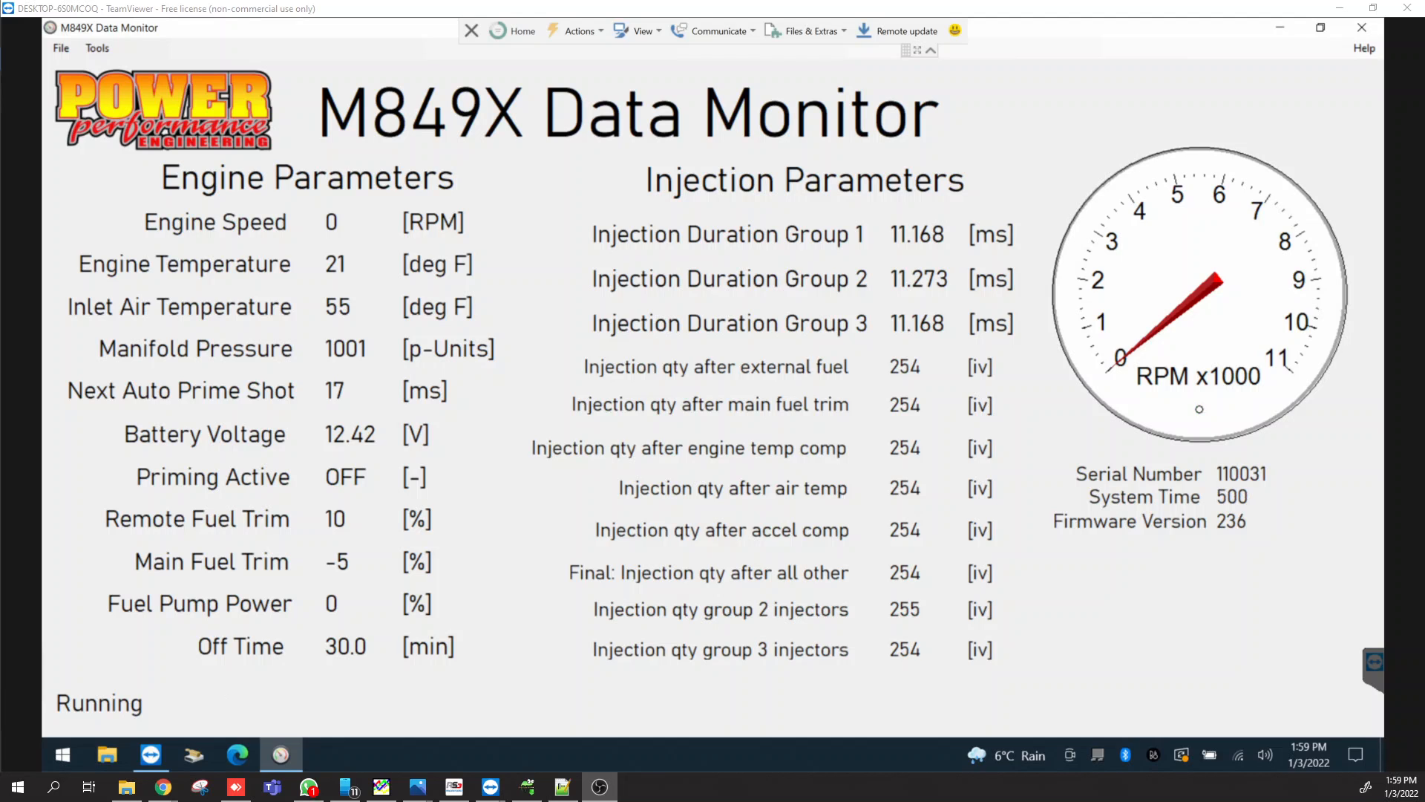
{"action": "left_click", "coordinate": [98, 49]}
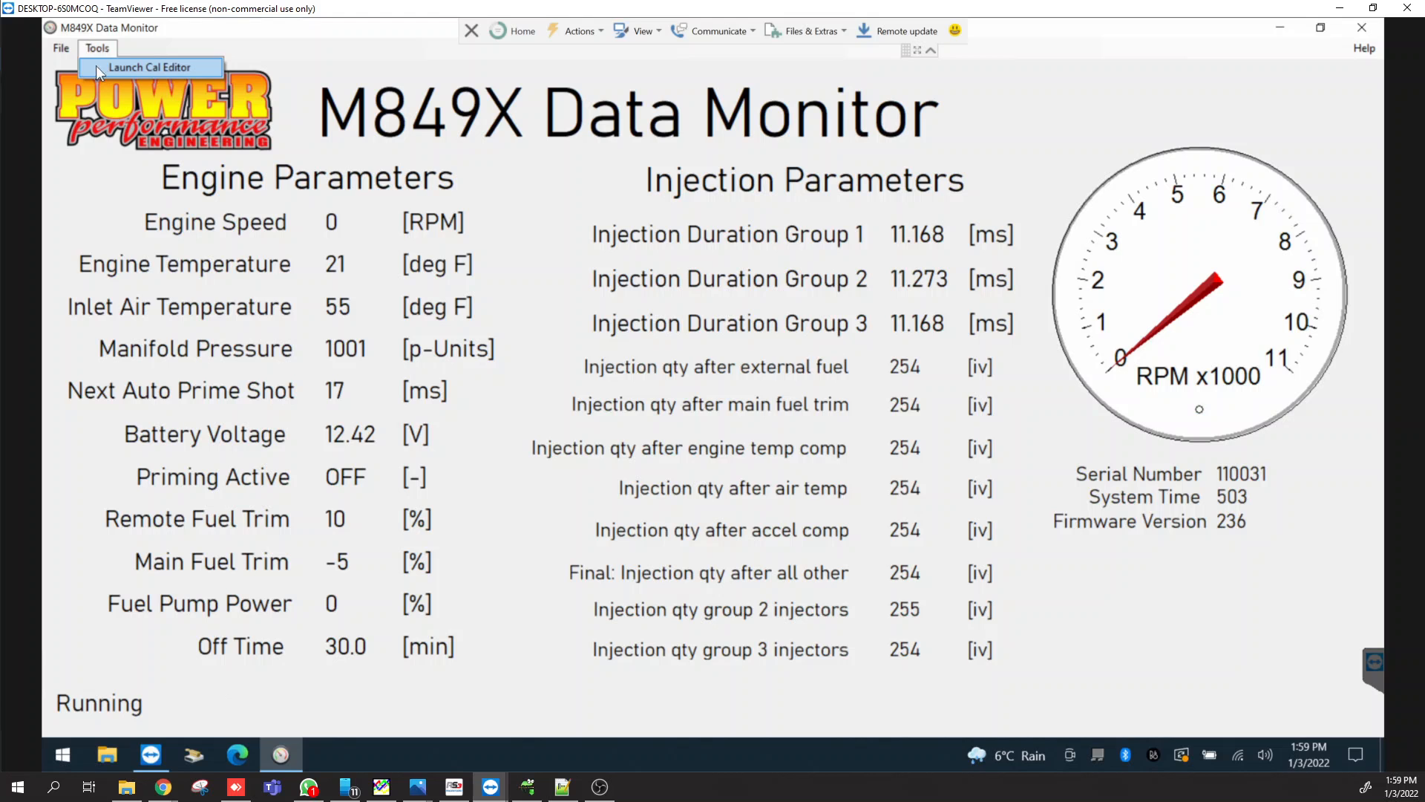
{"action": "left_click", "coordinate": [108, 66]}
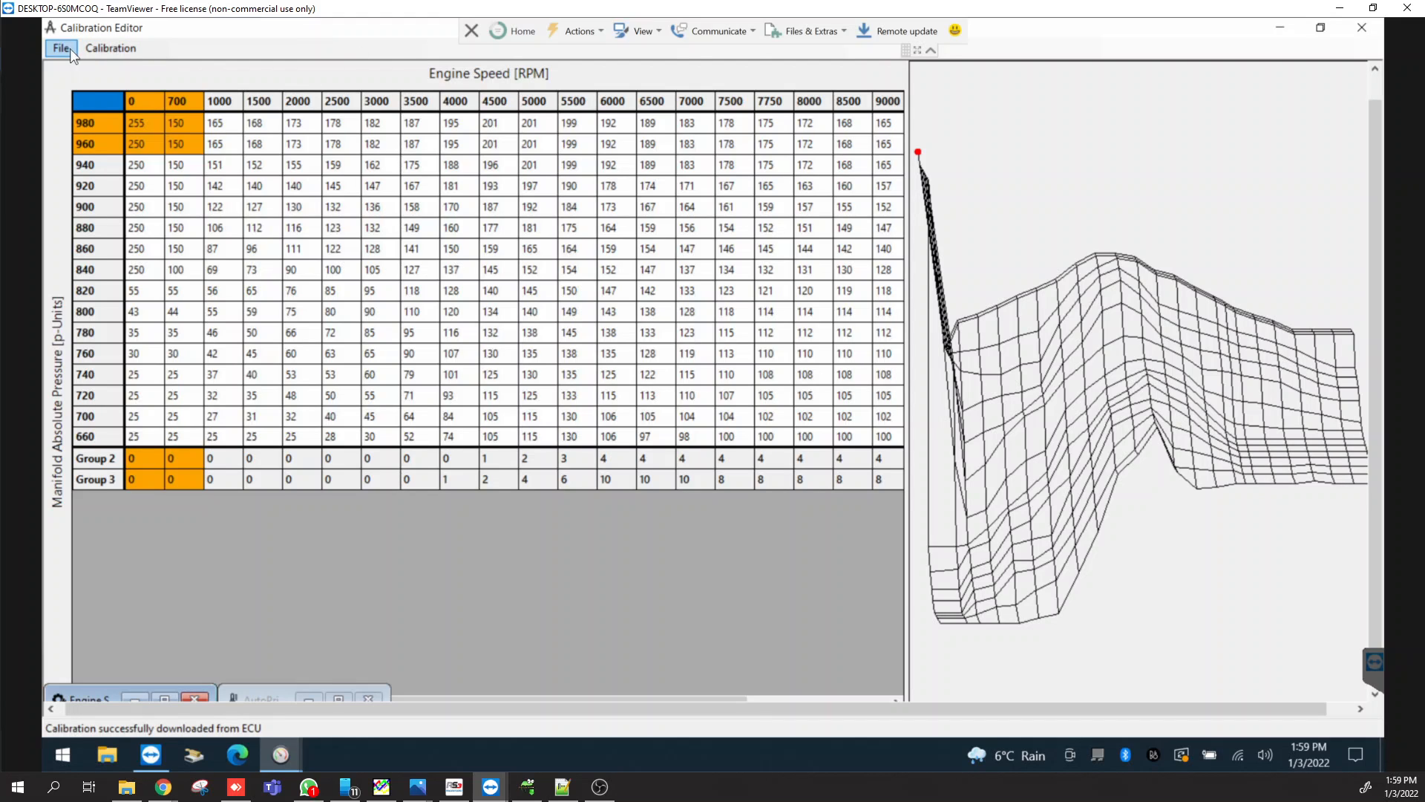
{"action": "left_click", "coordinate": [1358, 31]}
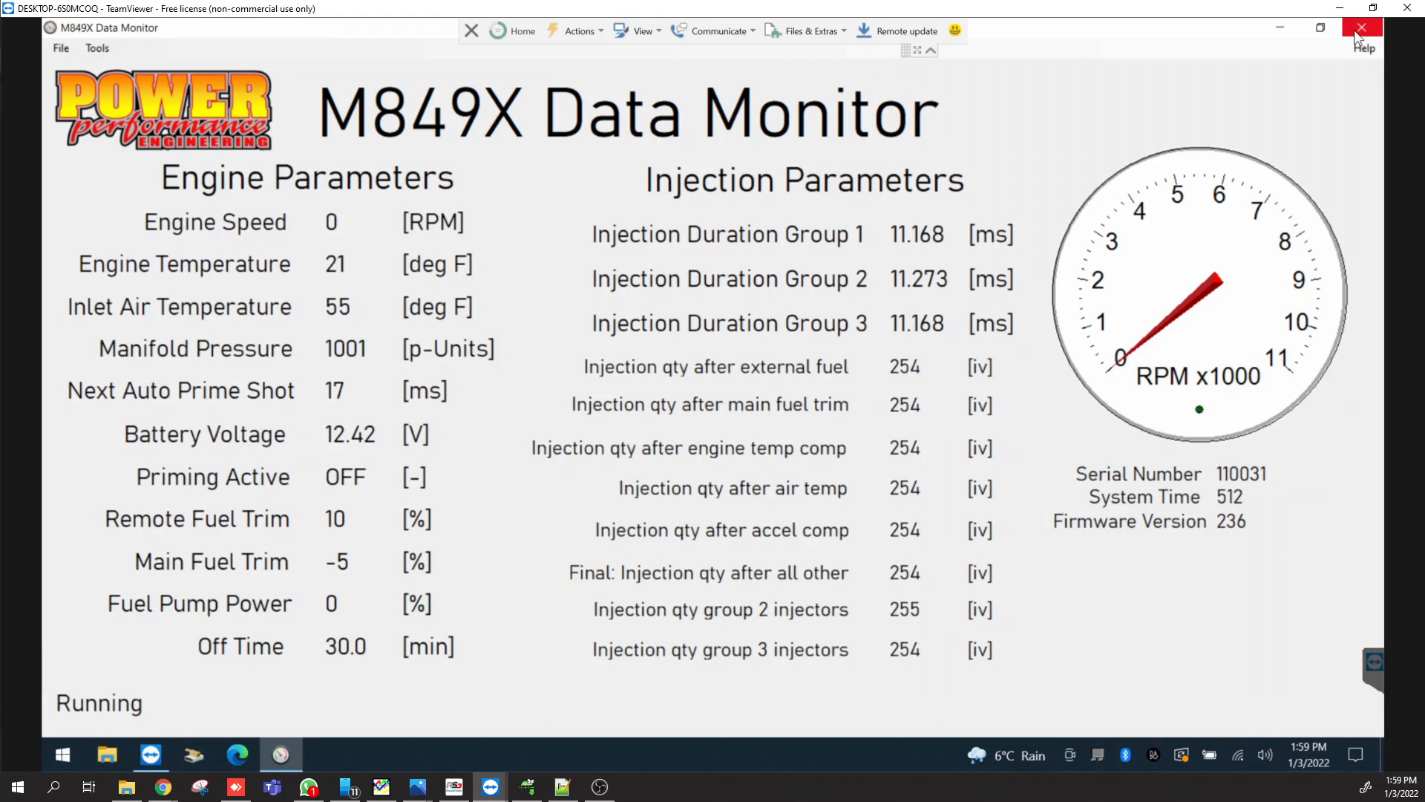
Launch the calibration editor from the data monitor and look over the ECU read and send options
{"action": "left_click", "coordinate": [91, 47]}
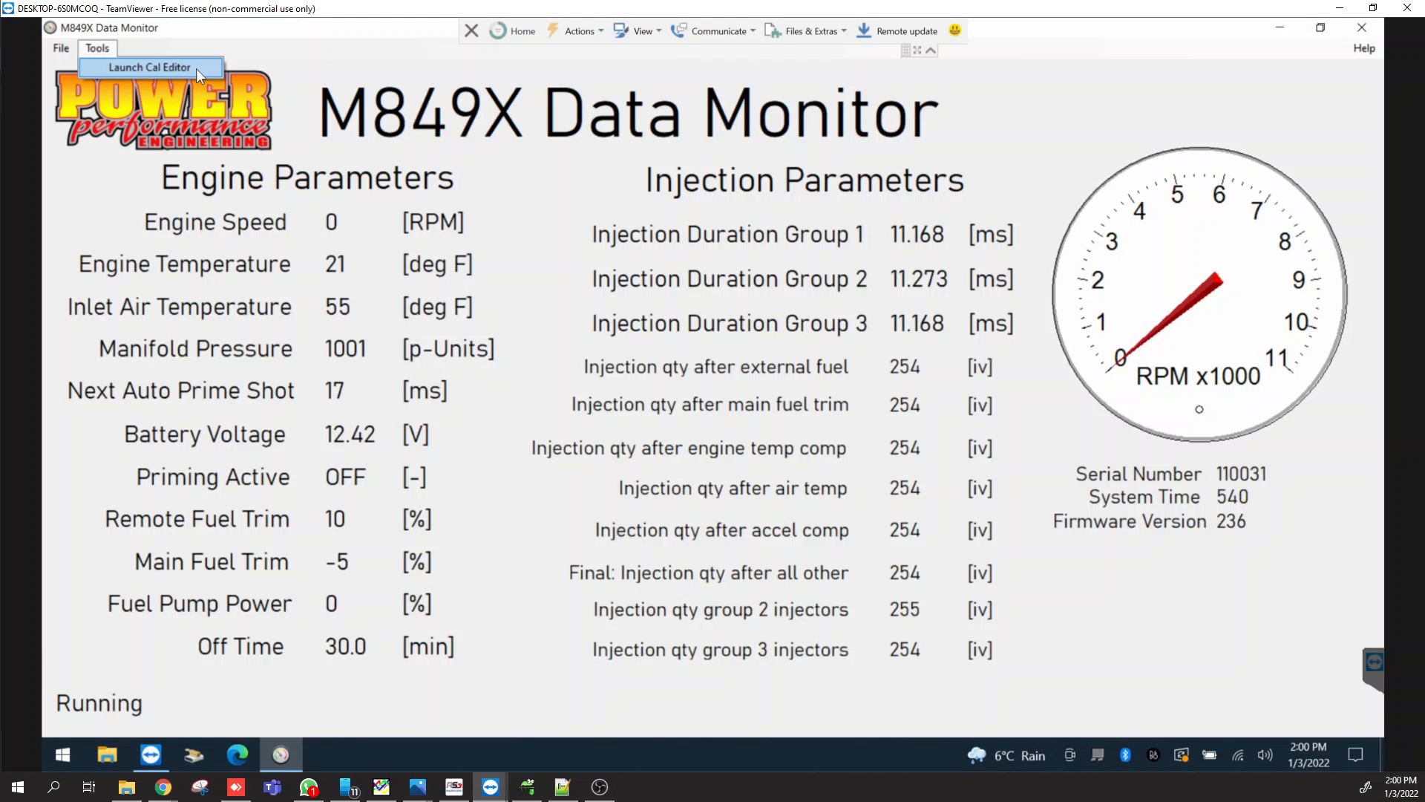
{"action": "left_click", "coordinate": [115, 66]}
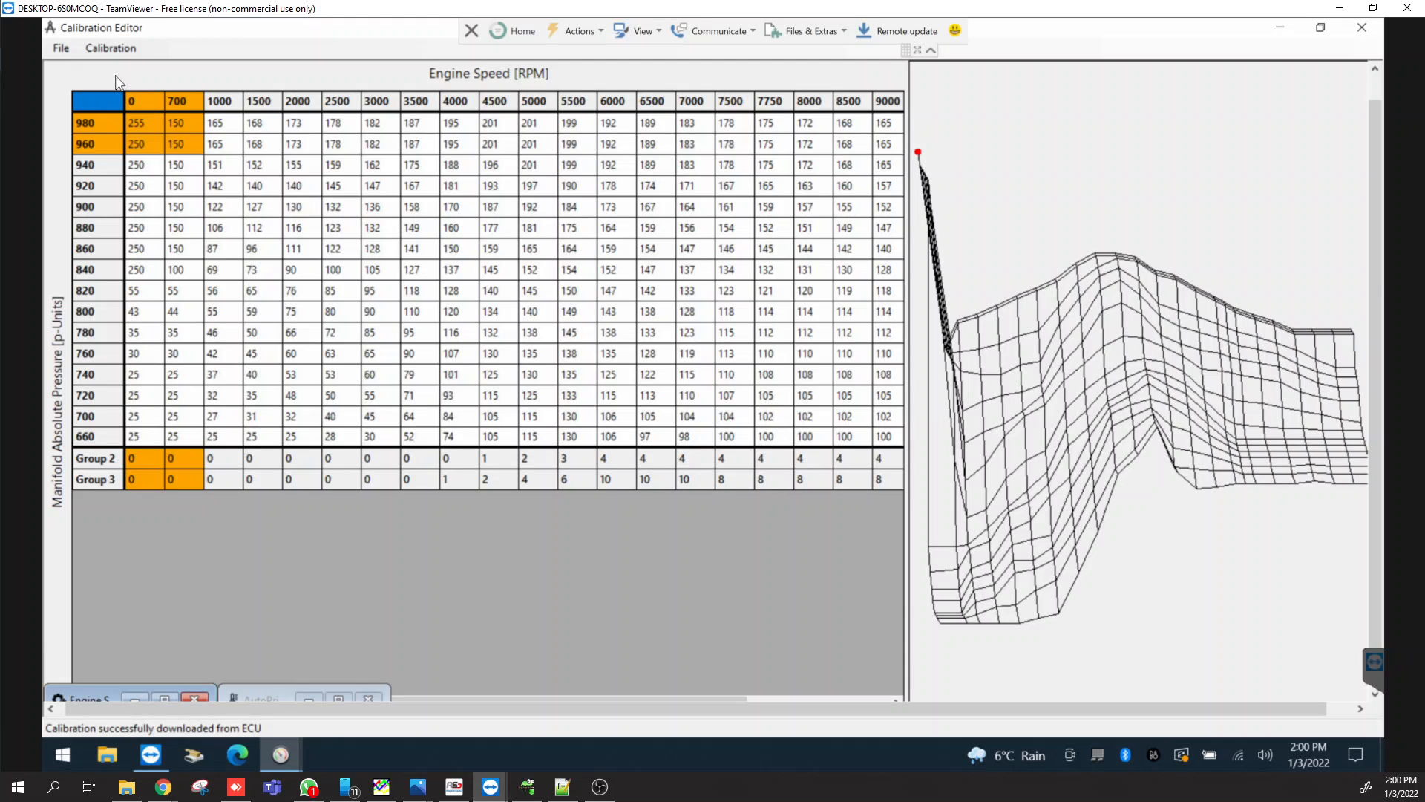
{"action": "left_click", "coordinate": [113, 52]}
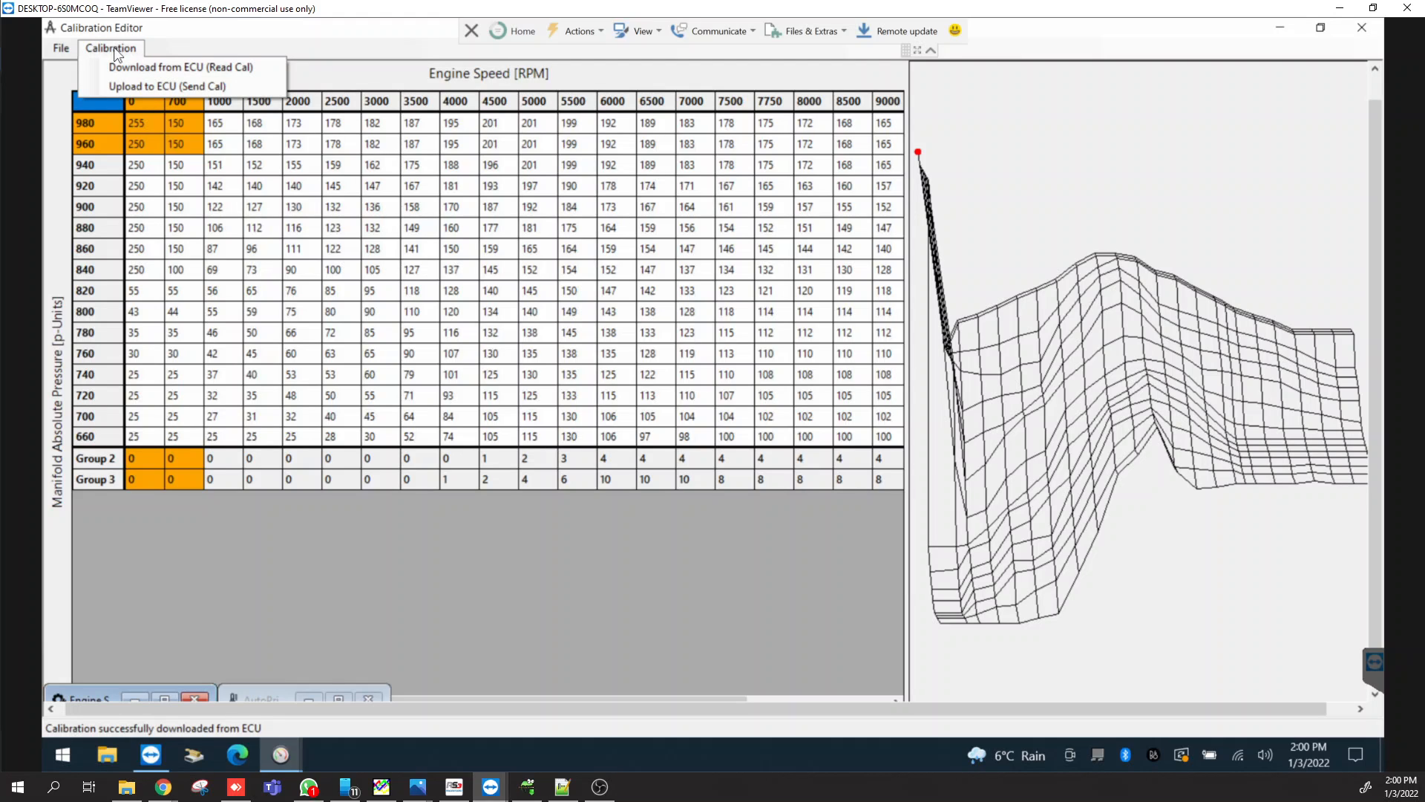
{"action": "left_click", "coordinate": [199, 46]}
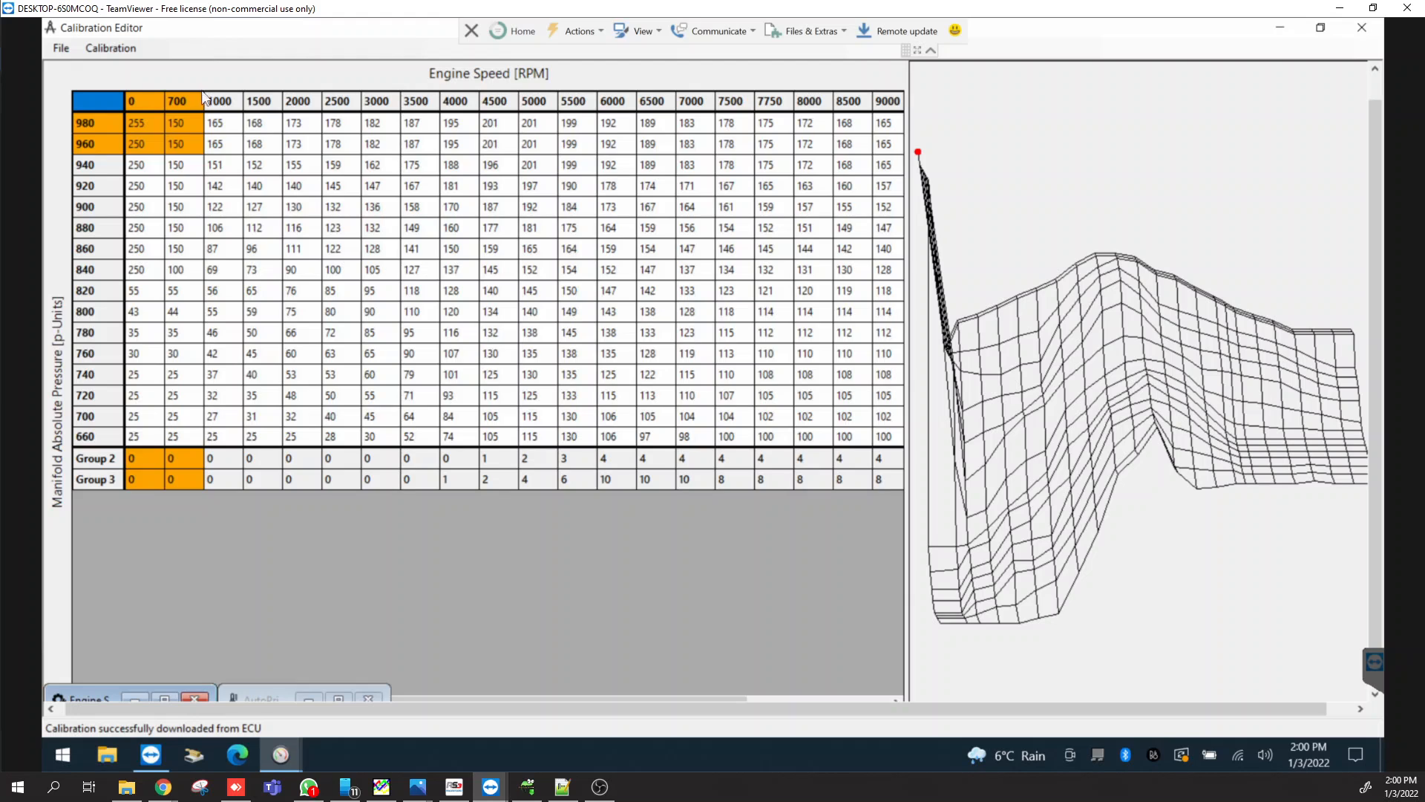
Set the fuel value at 900 p-Units and 3000 RPM to 180
{"action": "left_click", "coordinate": [394, 208]}
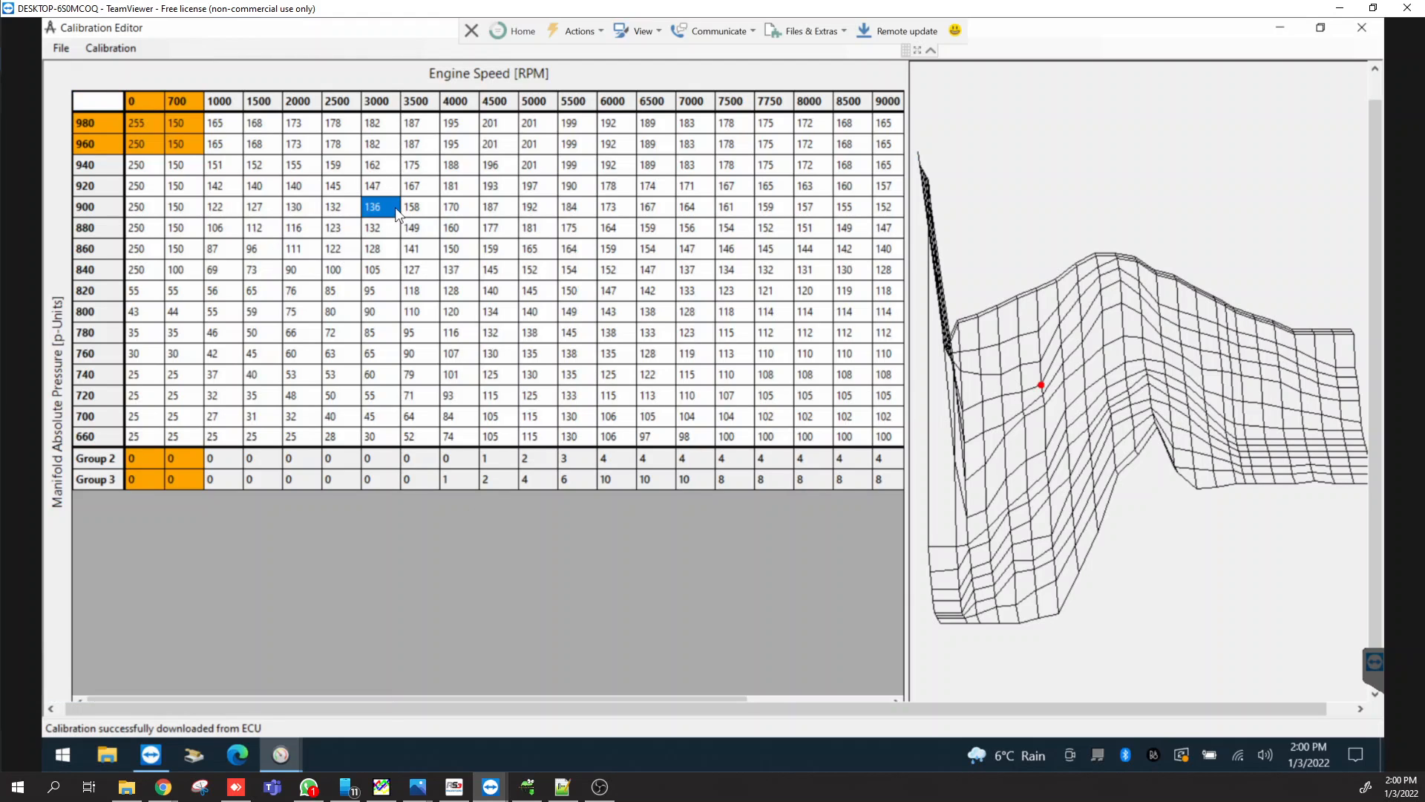
{"action": "type", "text": "180"}
{"action": "key", "text": "Return"}
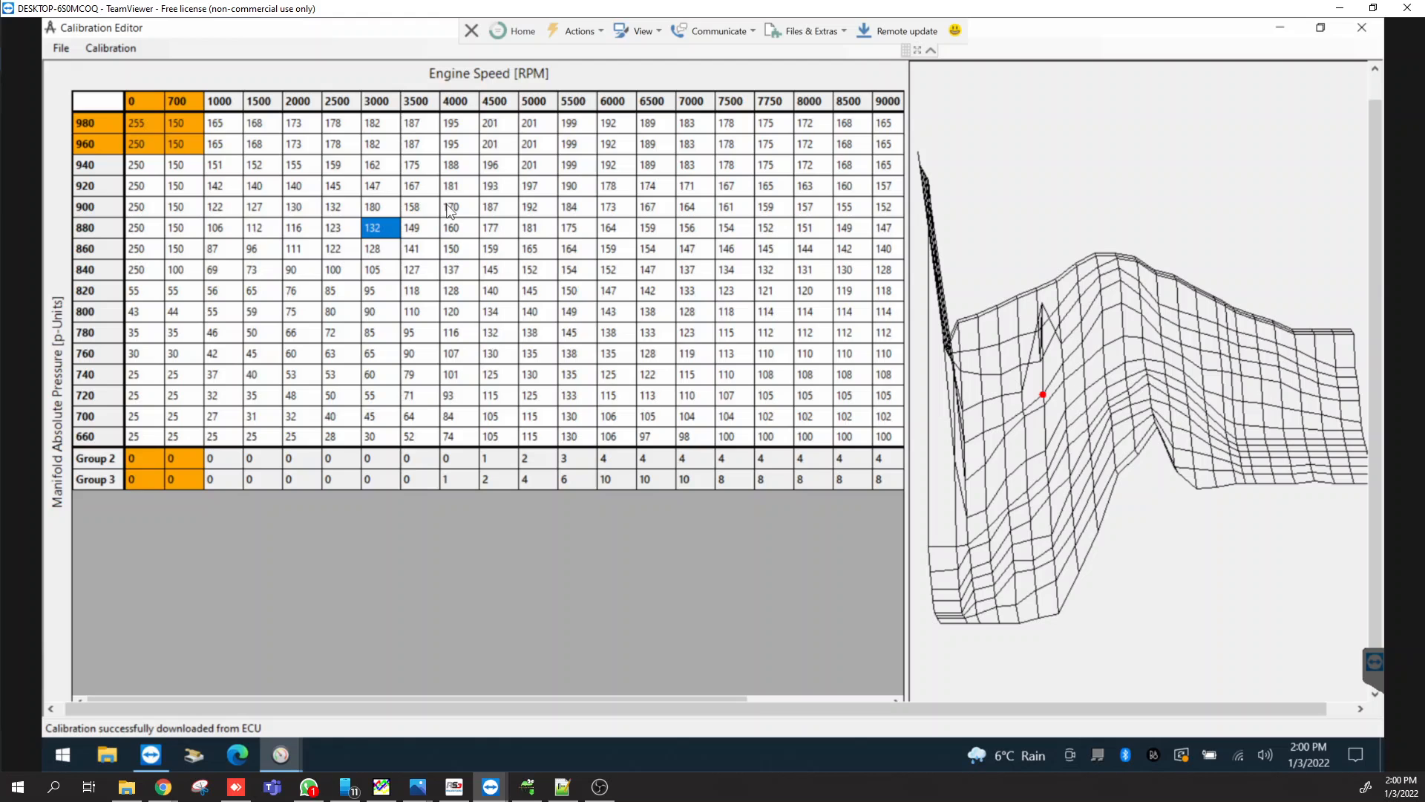
Set the fuel value at 900 p-Units and 3000 RPM to 132
{"action": "left_click", "coordinate": [388, 208]}
{"action": "type", "text": "132"}
{"action": "key", "text": "Return"}
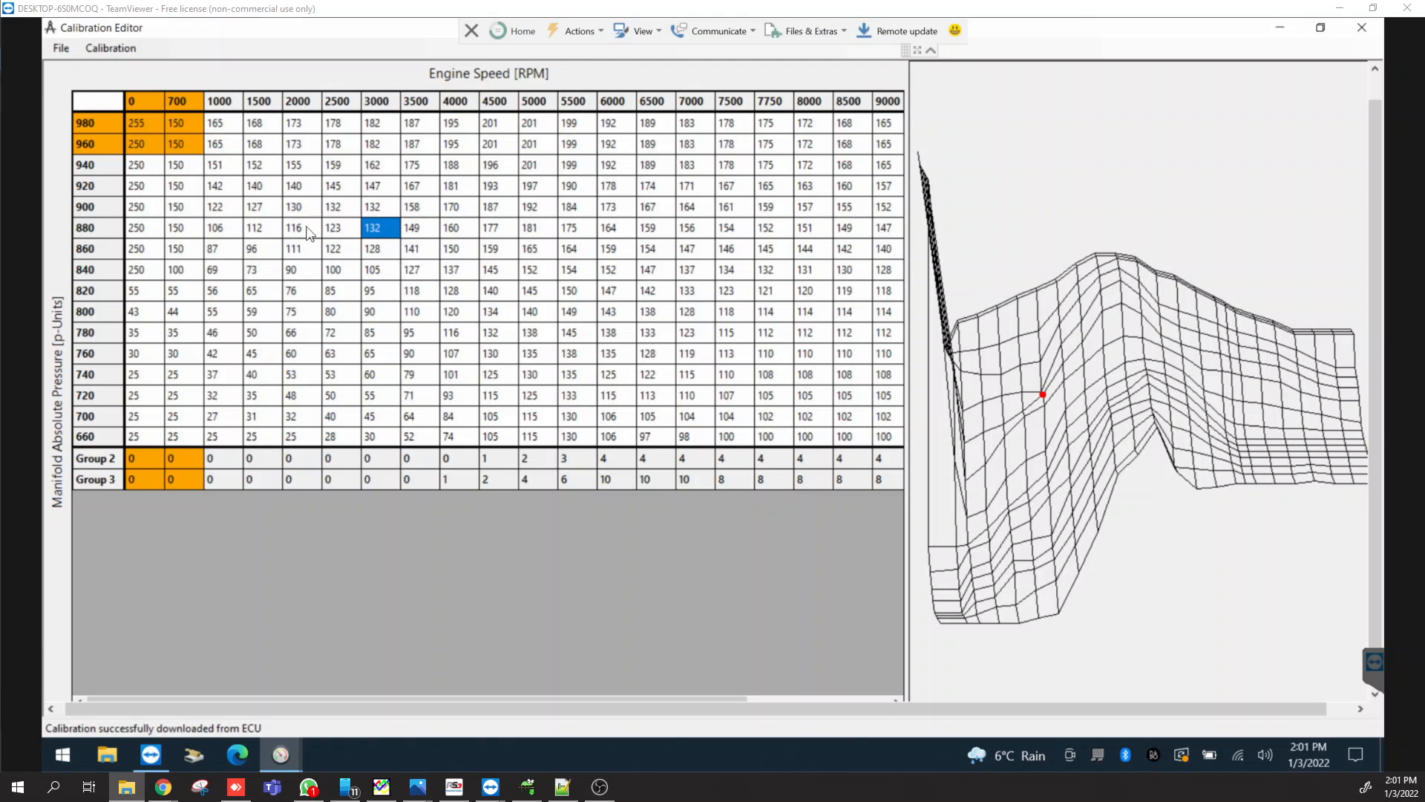
Examine the low-RPM fuel cells between 840 and 780 p-Units and the 980 p-Units row from 1500 to 5000 RPM
{"action": "left_click", "coordinate": [296, 248]}
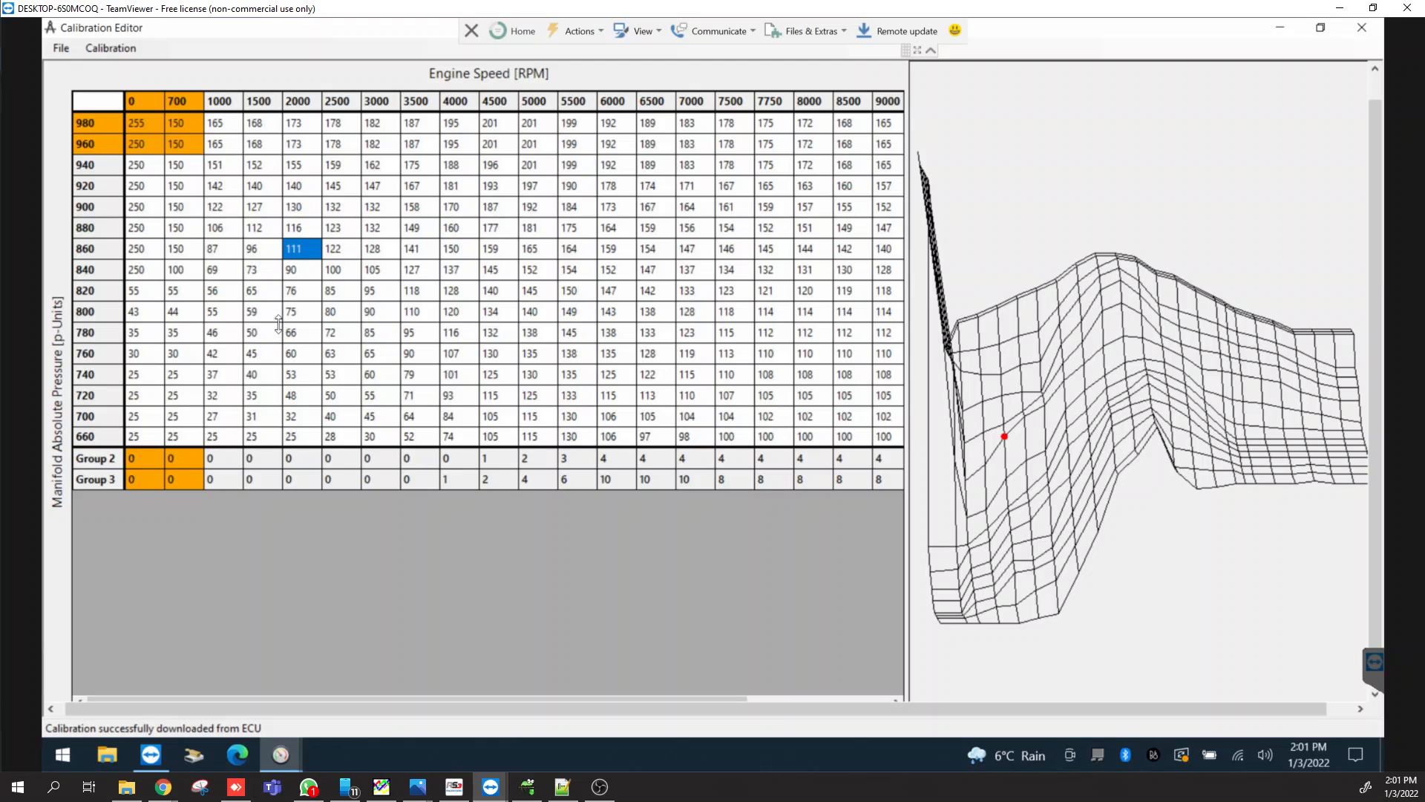
{"action": "left_click", "coordinate": [213, 292]}
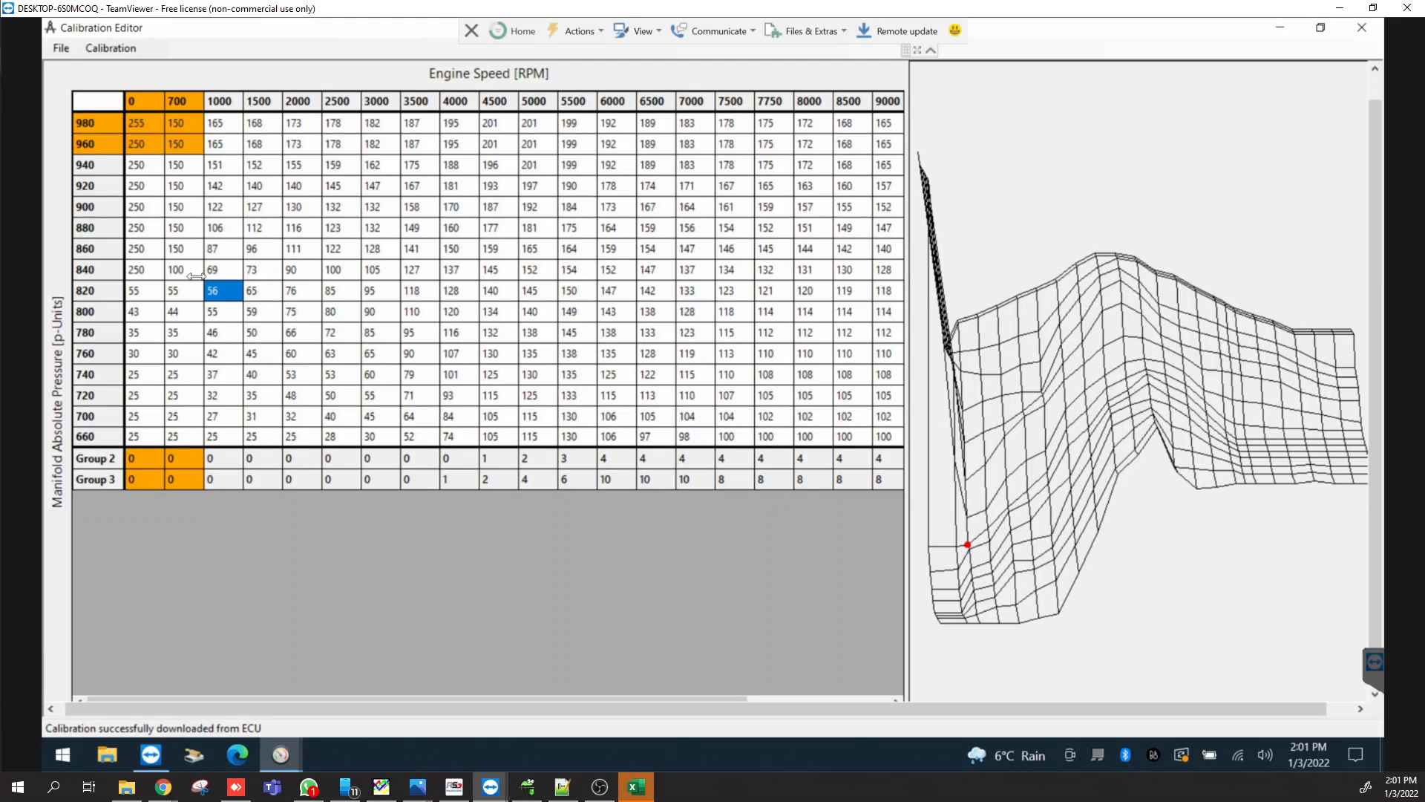
{"action": "left_click_drag", "start_coordinate": [176, 269], "coordinate": [260, 308]}
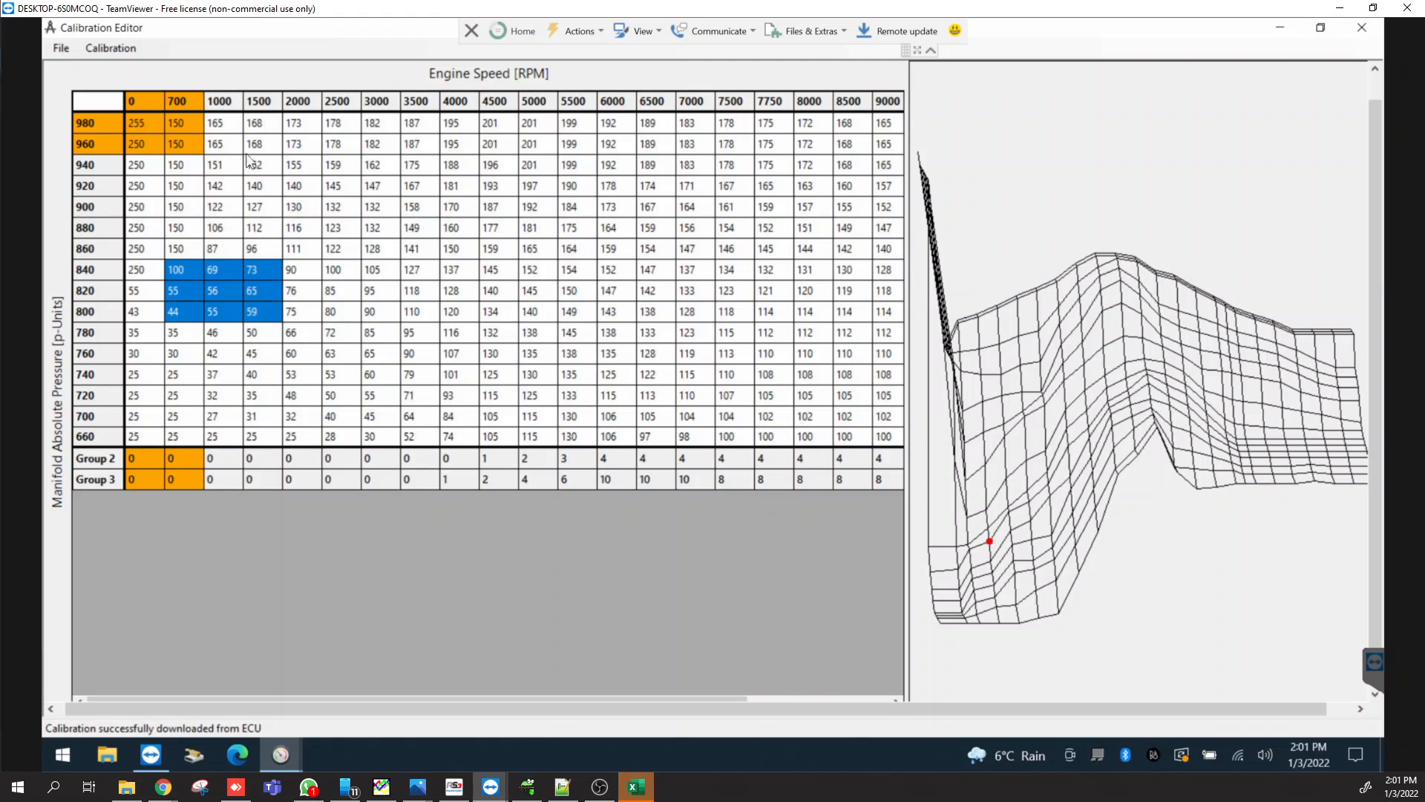
{"action": "left_click", "coordinate": [256, 125]}
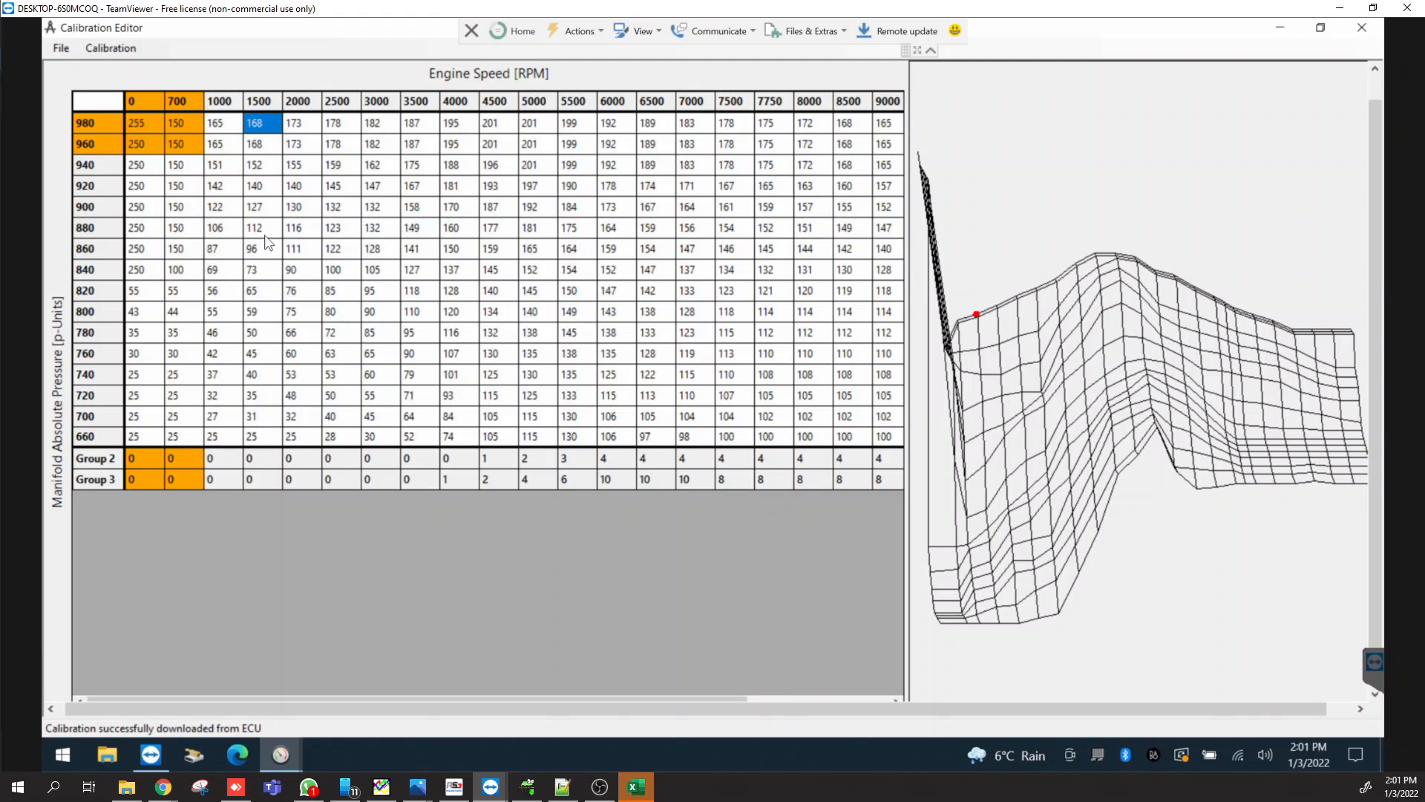
{"action": "left_click", "coordinate": [196, 294]}
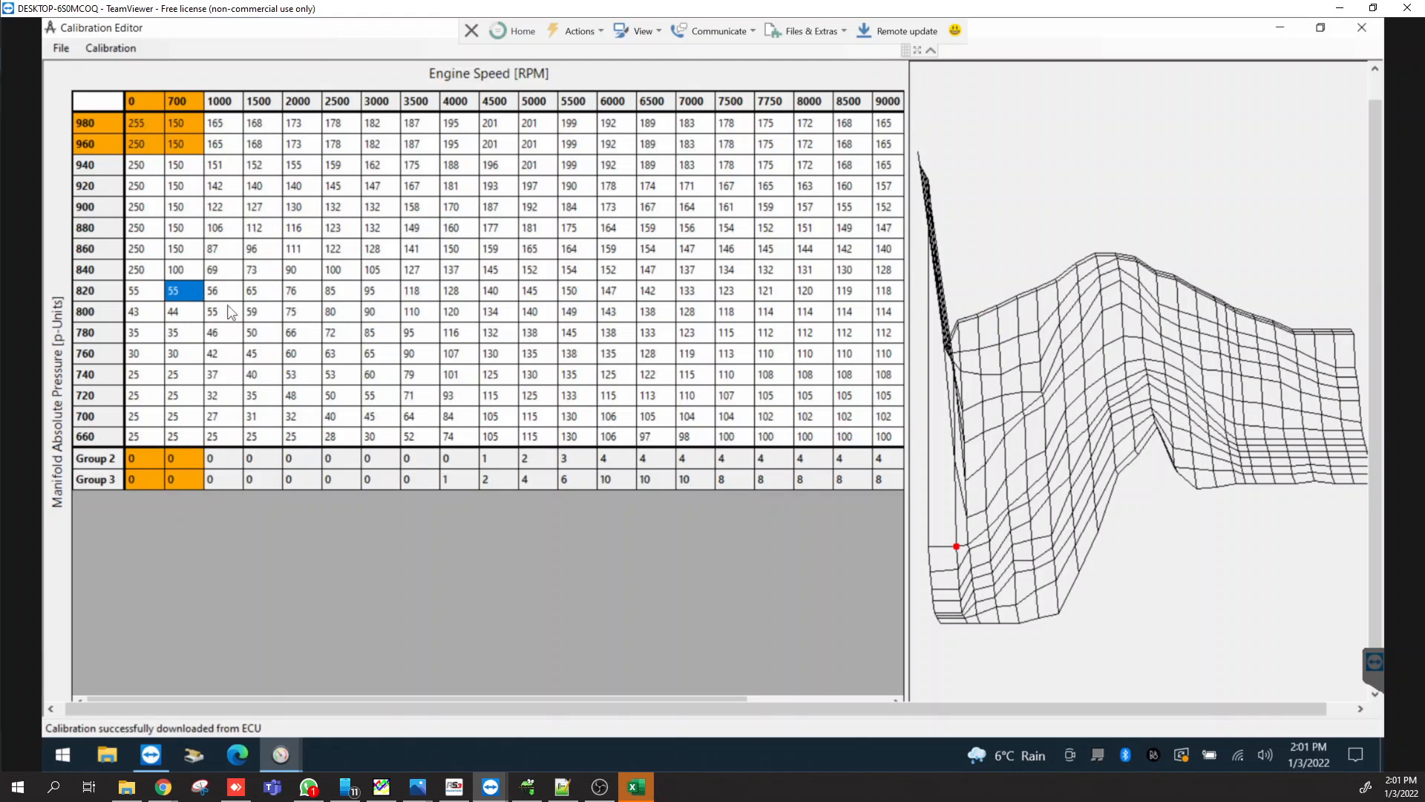
{"action": "left_click_drag", "start_coordinate": [228, 309], "coordinate": [277, 328]}
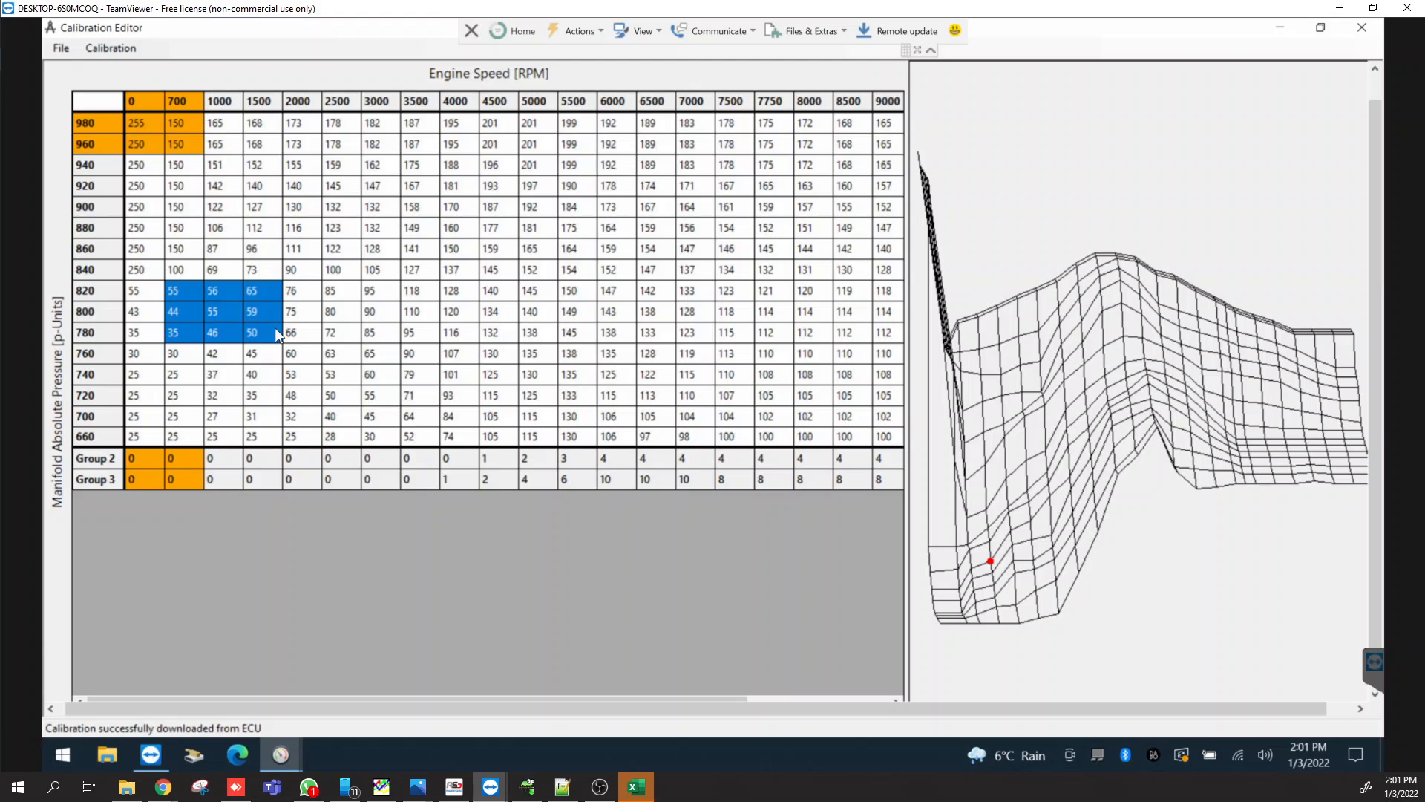
{"action": "left_click", "coordinate": [536, 126]}
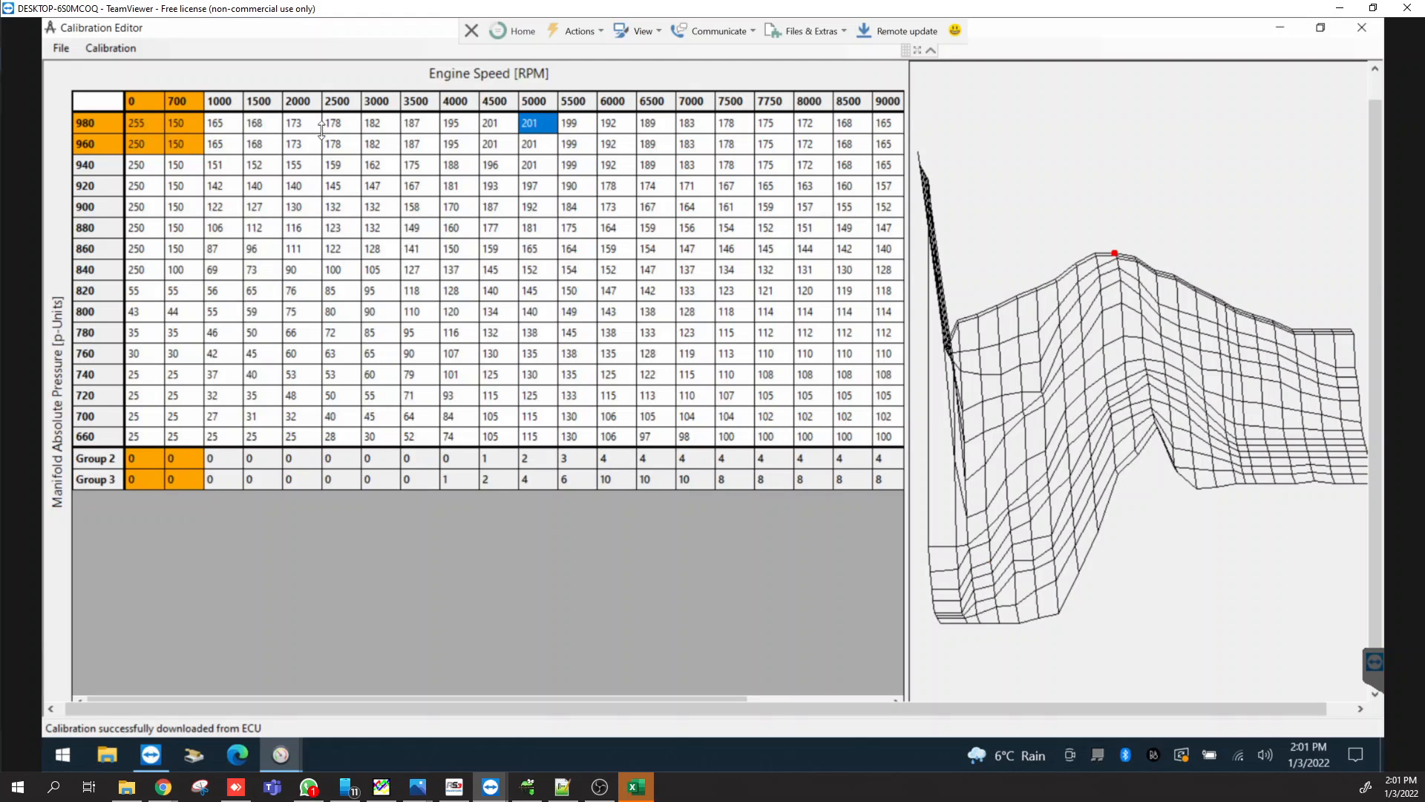
{"action": "left_click_drag", "start_coordinate": [259, 122], "coordinate": [527, 122]}
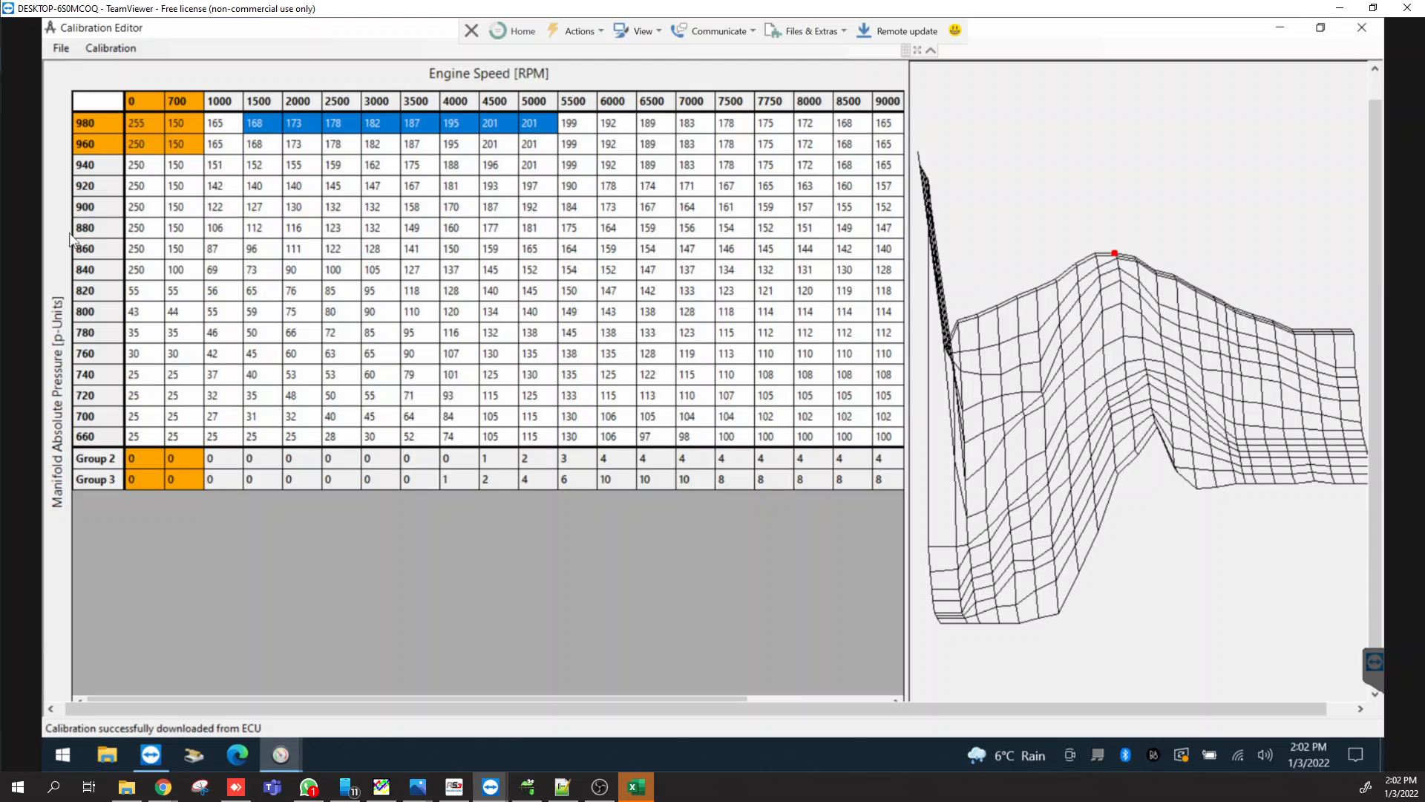
Save the calibration to the Desktop as a cal file named A6_Mod_PPE_Lean_Idle
{"action": "left_click", "coordinate": [65, 47]}
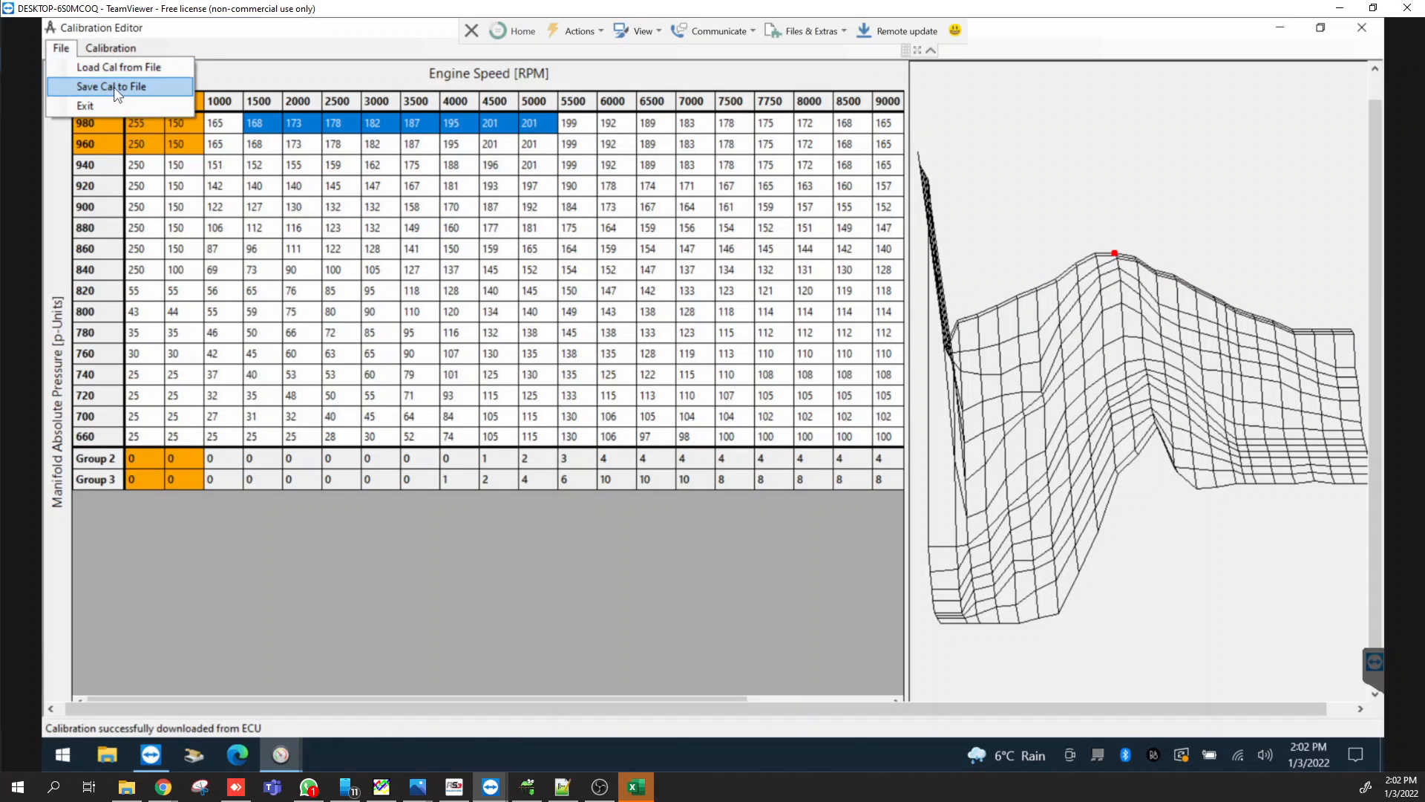
{"action": "left_click", "coordinate": [153, 86]}
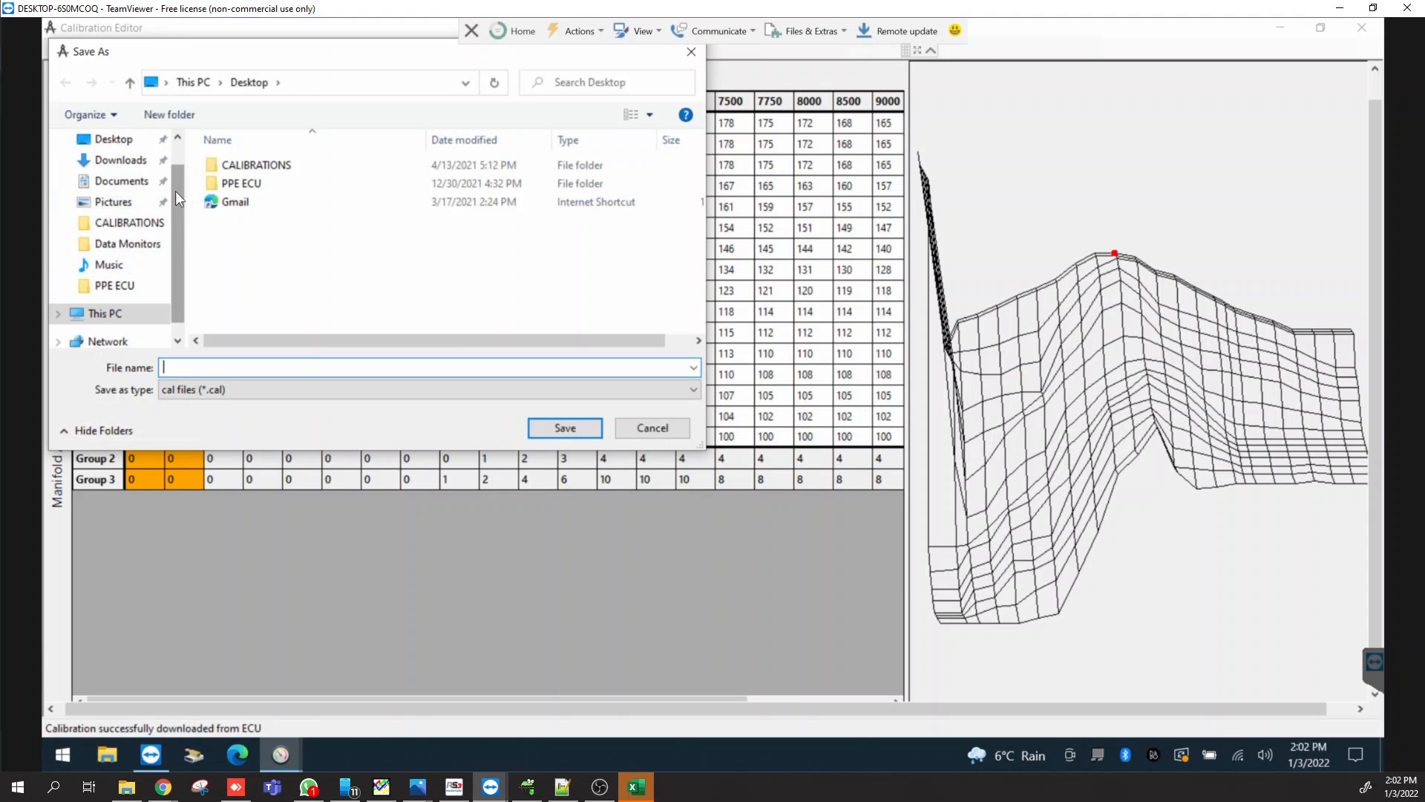
{"action": "left_click", "coordinate": [185, 368]}
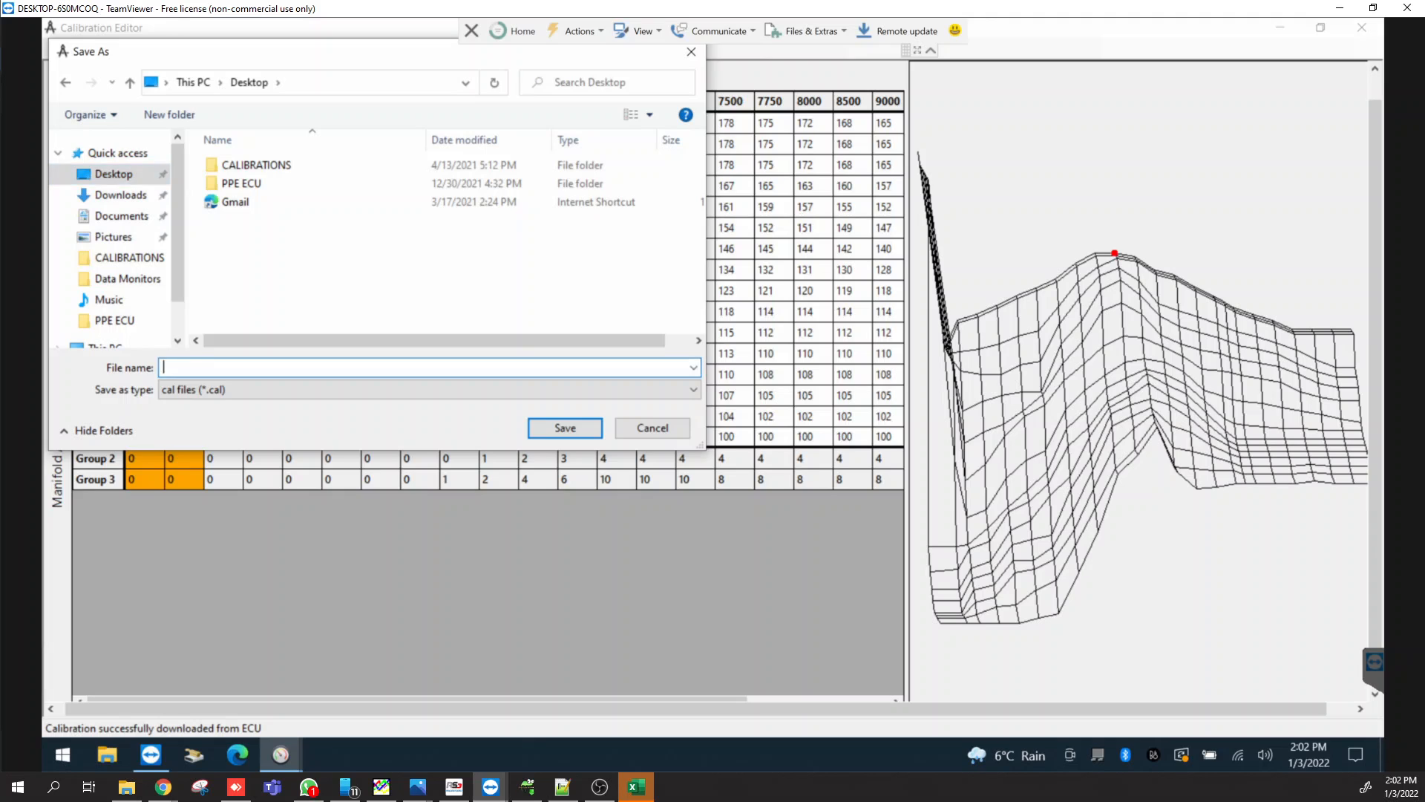
{"action": "type", "text": "A"}
{"action": "type", "text": "6_Mod_PPE_Lean_Idel"}
{"action": "key", "text": "BackSpace"}
{"action": "key", "text": "BackSpace"}
{"action": "type", "text": "le"}
{"action": "left_click", "coordinate": [585, 429]}
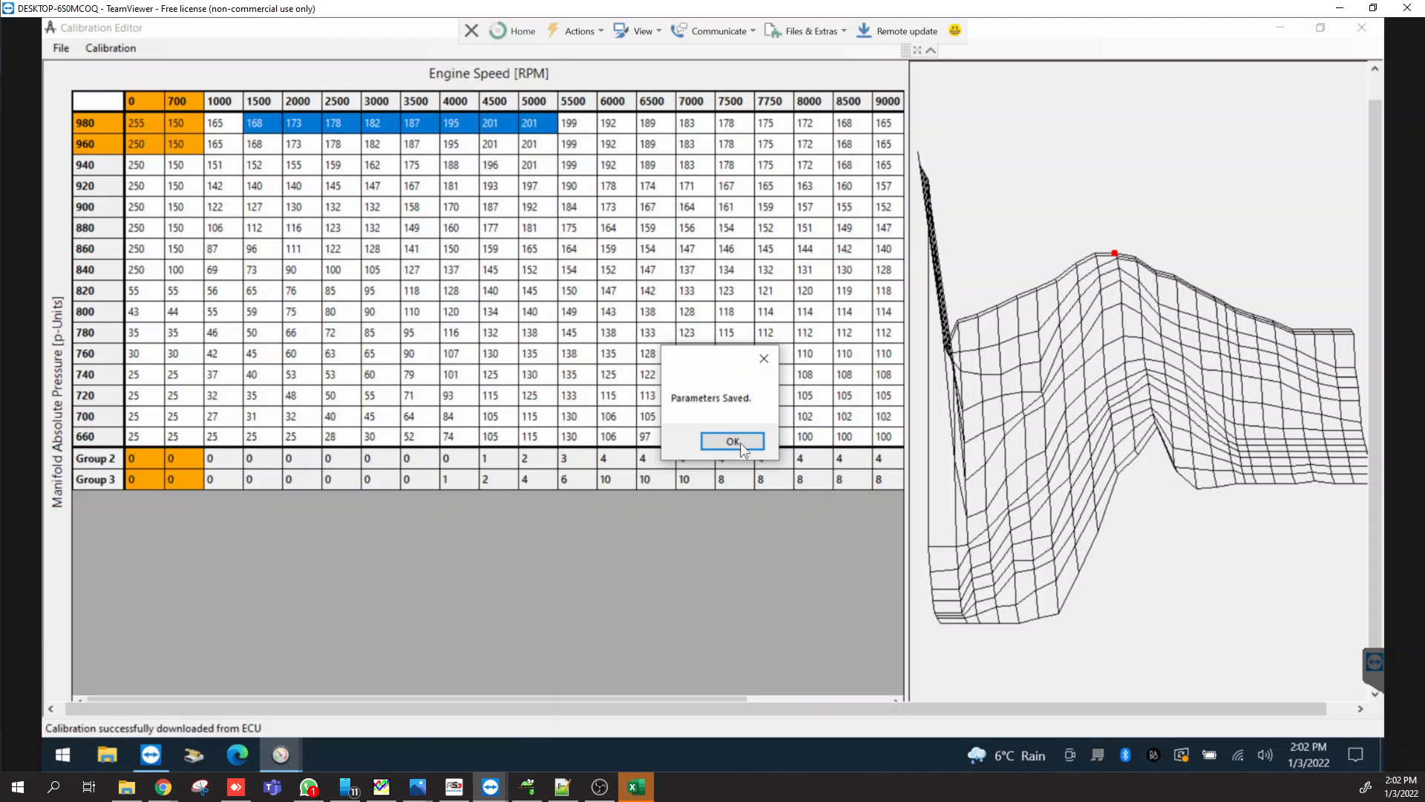
{"action": "left_click", "coordinate": [739, 442]}
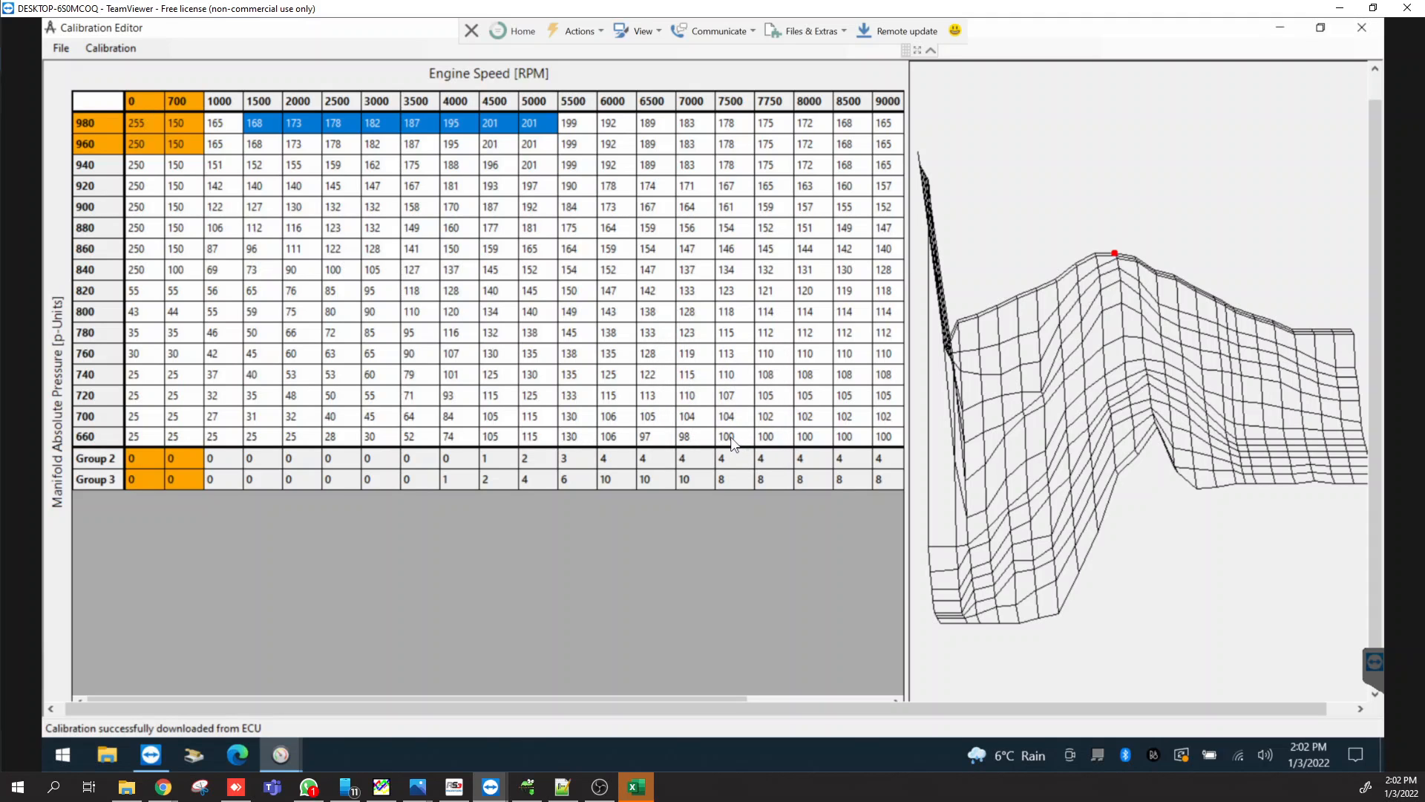
Look over the whole fuel map and set the value at 980 p-Units and 2000 RPM to 180
{"action": "left_click_drag", "start_coordinate": [149, 122], "coordinate": [892, 436]}
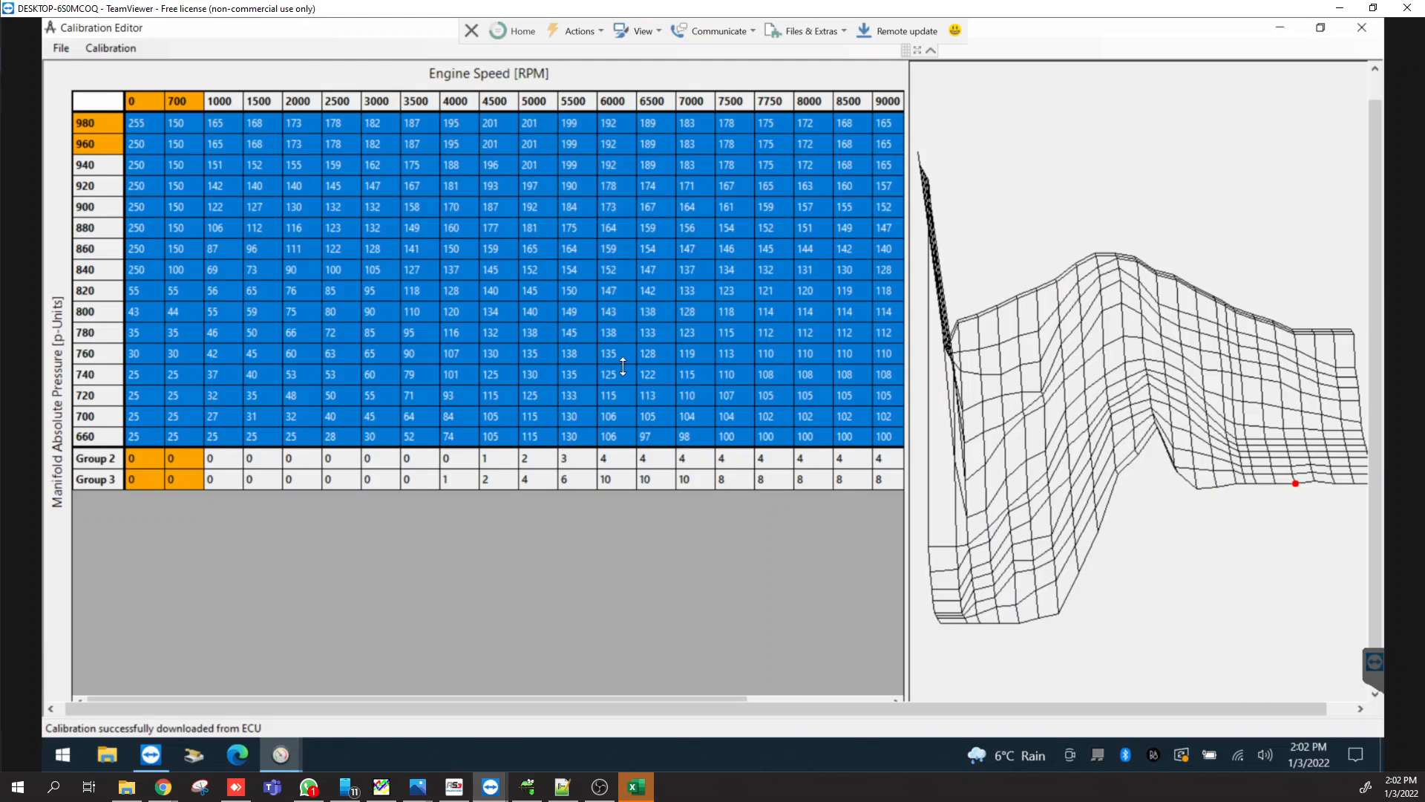
{"action": "left_click", "coordinate": [387, 273]}
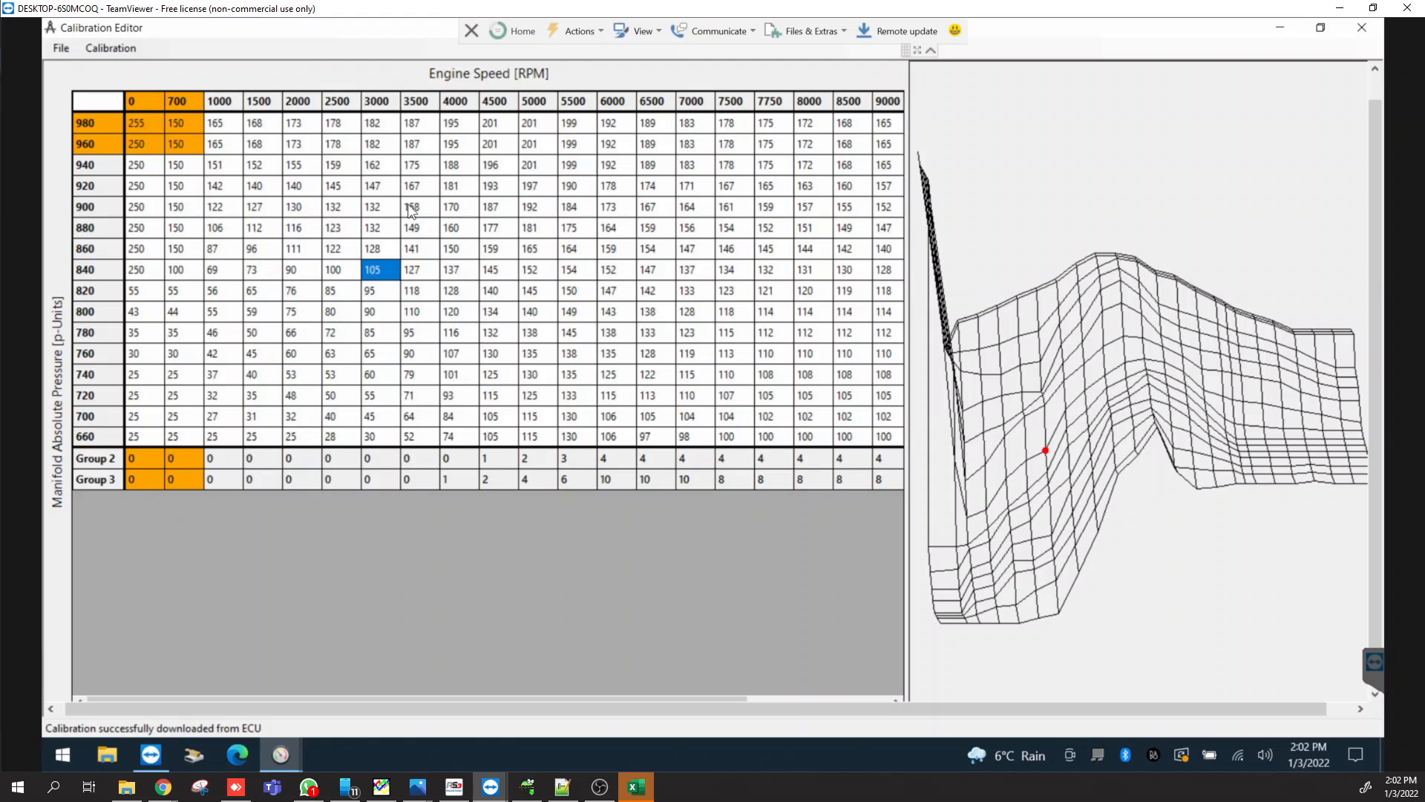
{"action": "left_click", "coordinate": [294, 128]}
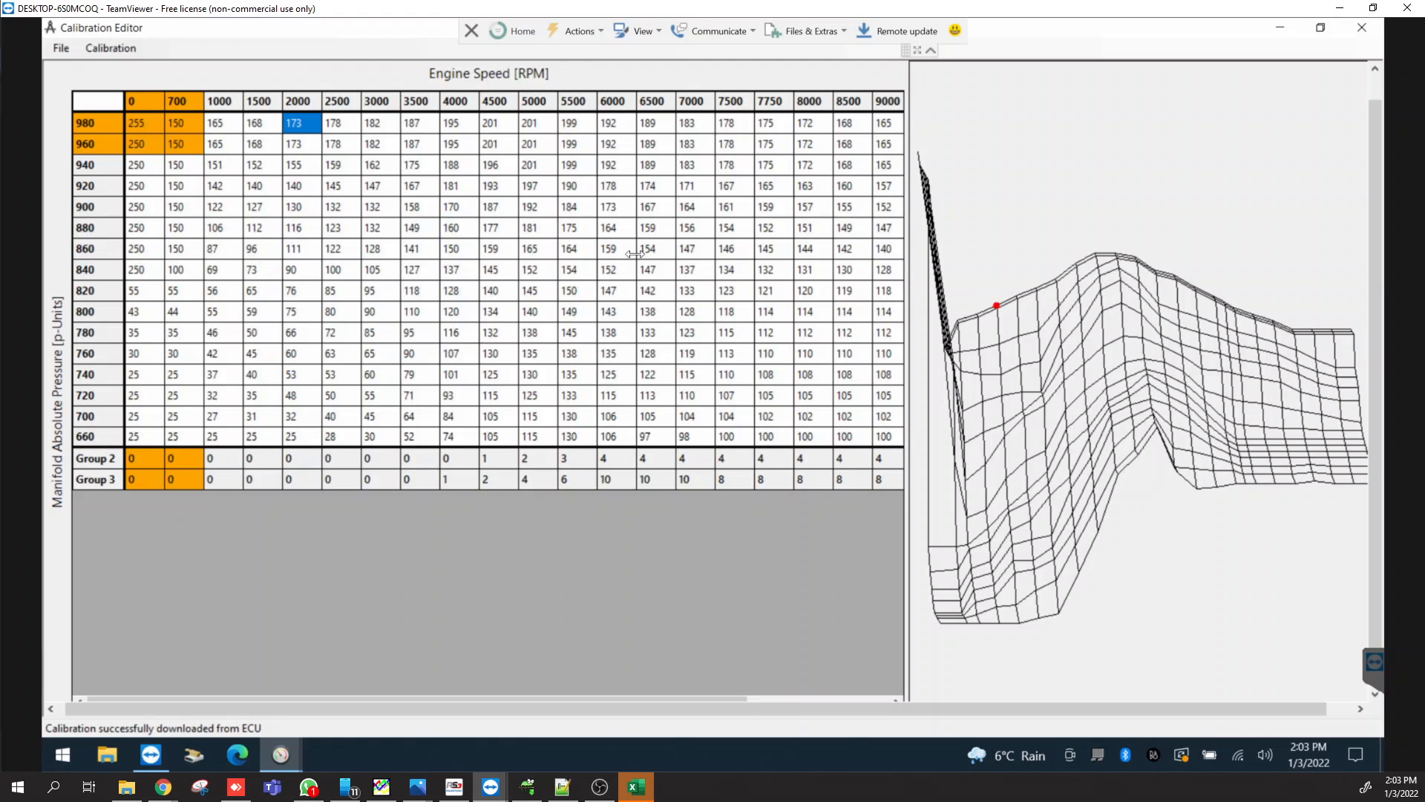
{"action": "type", "text": "180"}
{"action": "key", "text": "Return"}
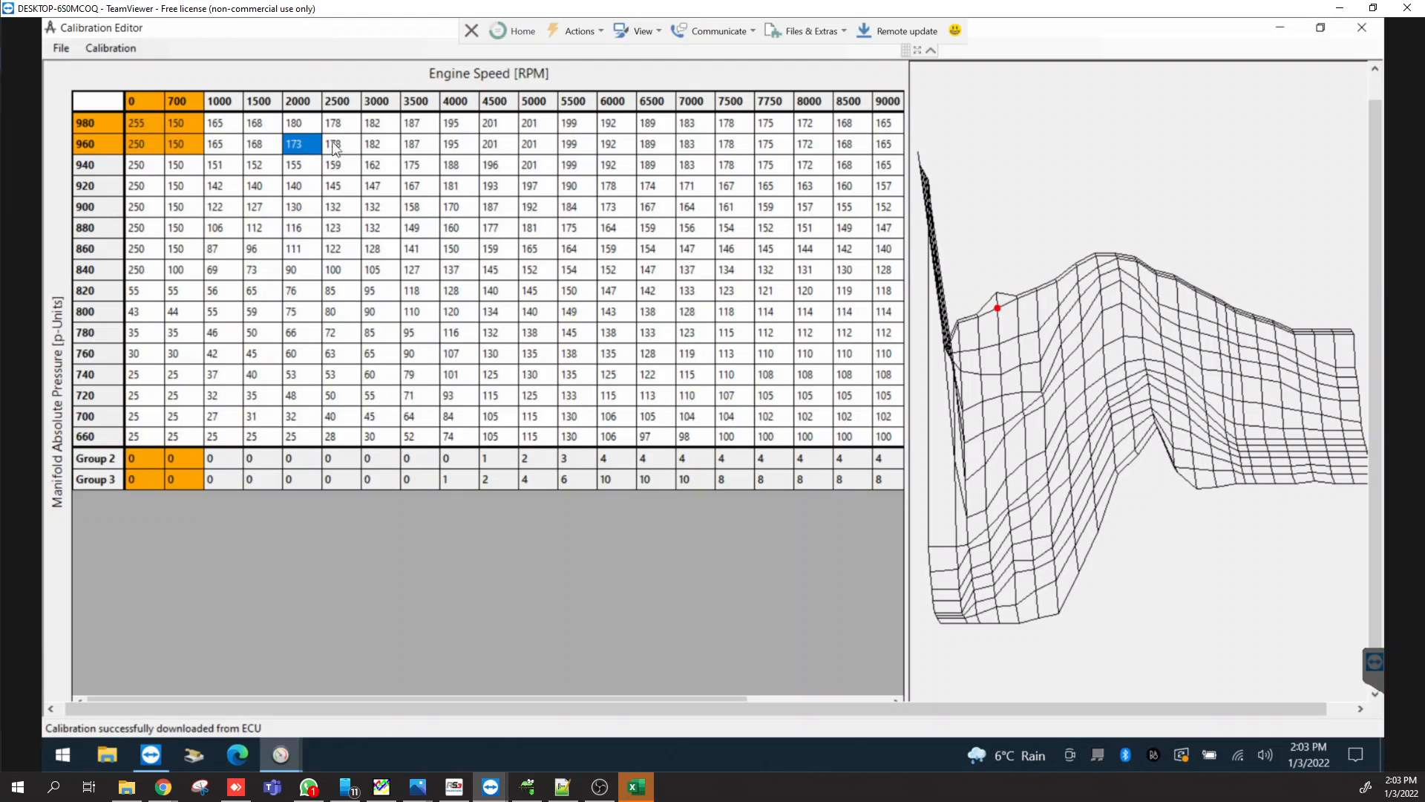
Restore the fuel value at 980 p-Units and 2000 RPM to 173
{"action": "left_click", "coordinate": [313, 123]}
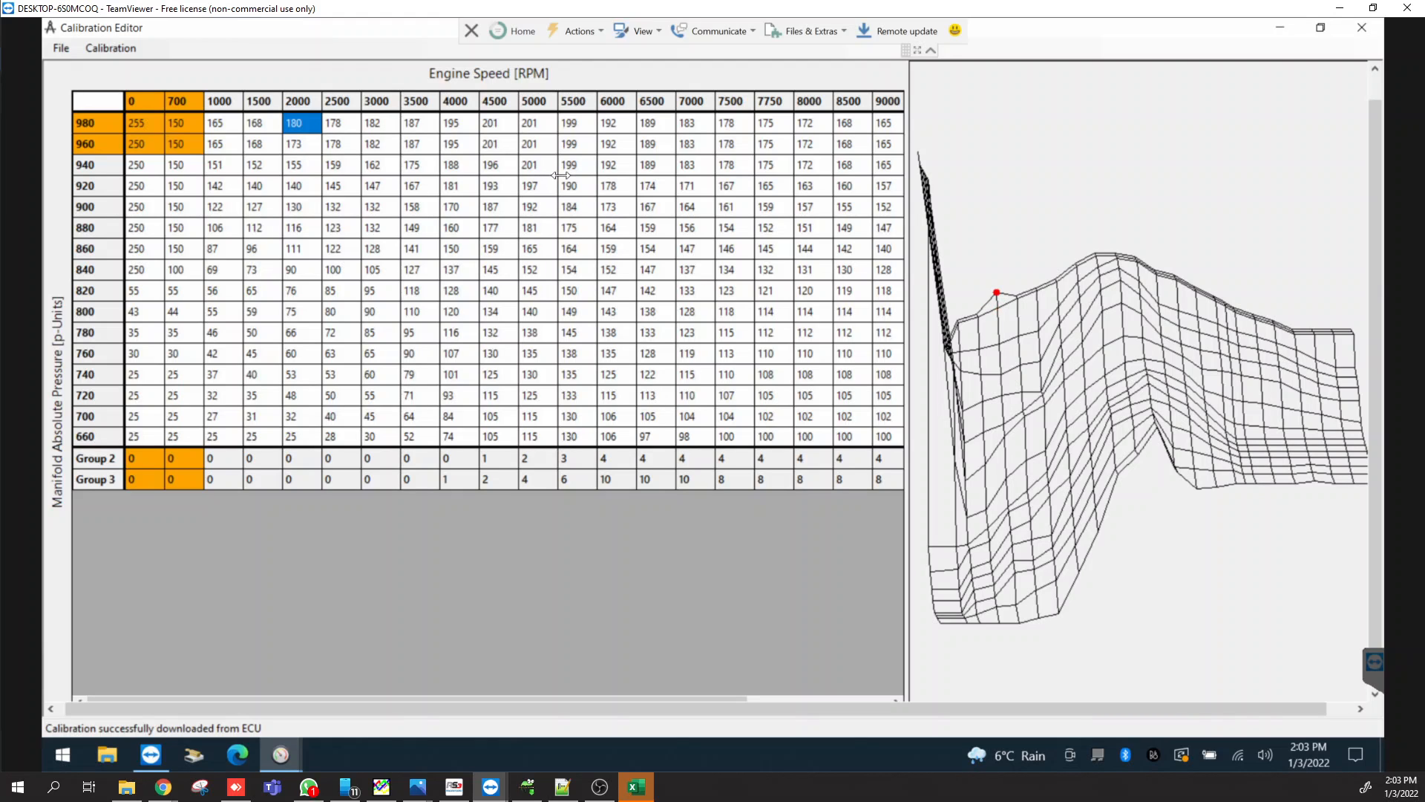
{"action": "type", "text": "173"}
{"action": "key", "text": "Return"}
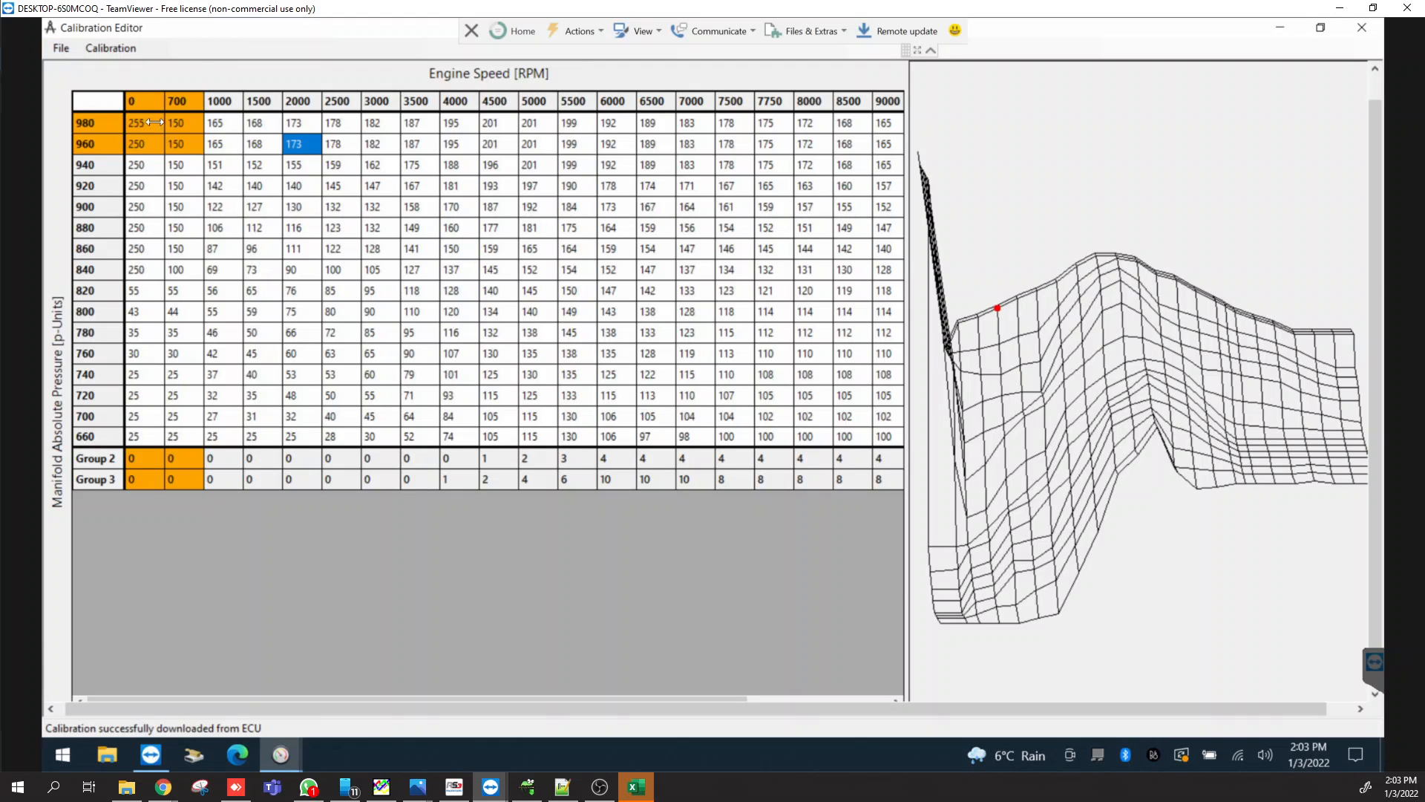
Select the fuel cells spanning 980–880 p-Units and 1000–3500 RPM, and increment the 880 p-Units, 3500 RPM value to 189
{"action": "left_click_drag", "start_coordinate": [215, 122], "coordinate": [429, 234]}
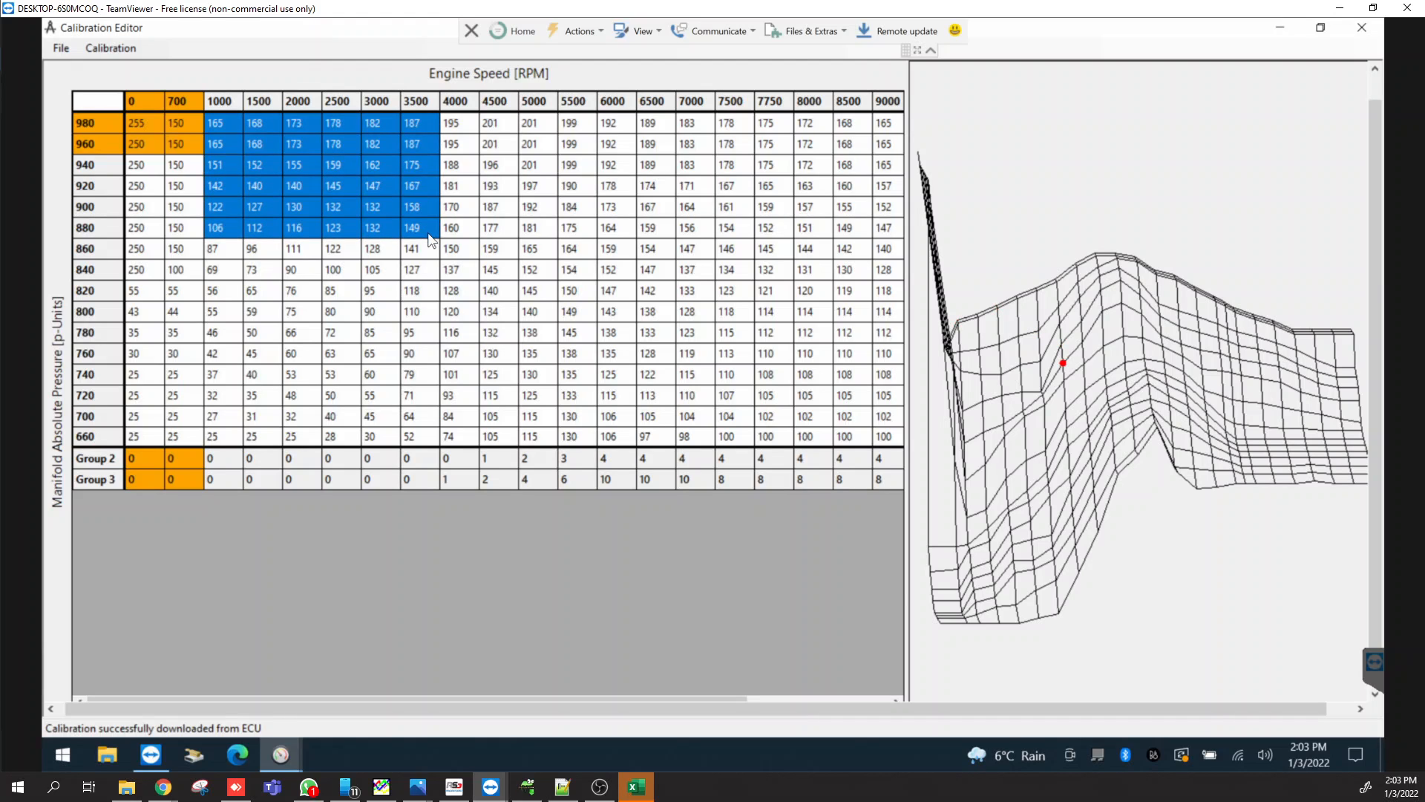
{"action": "left_click", "coordinate": [420, 227]}
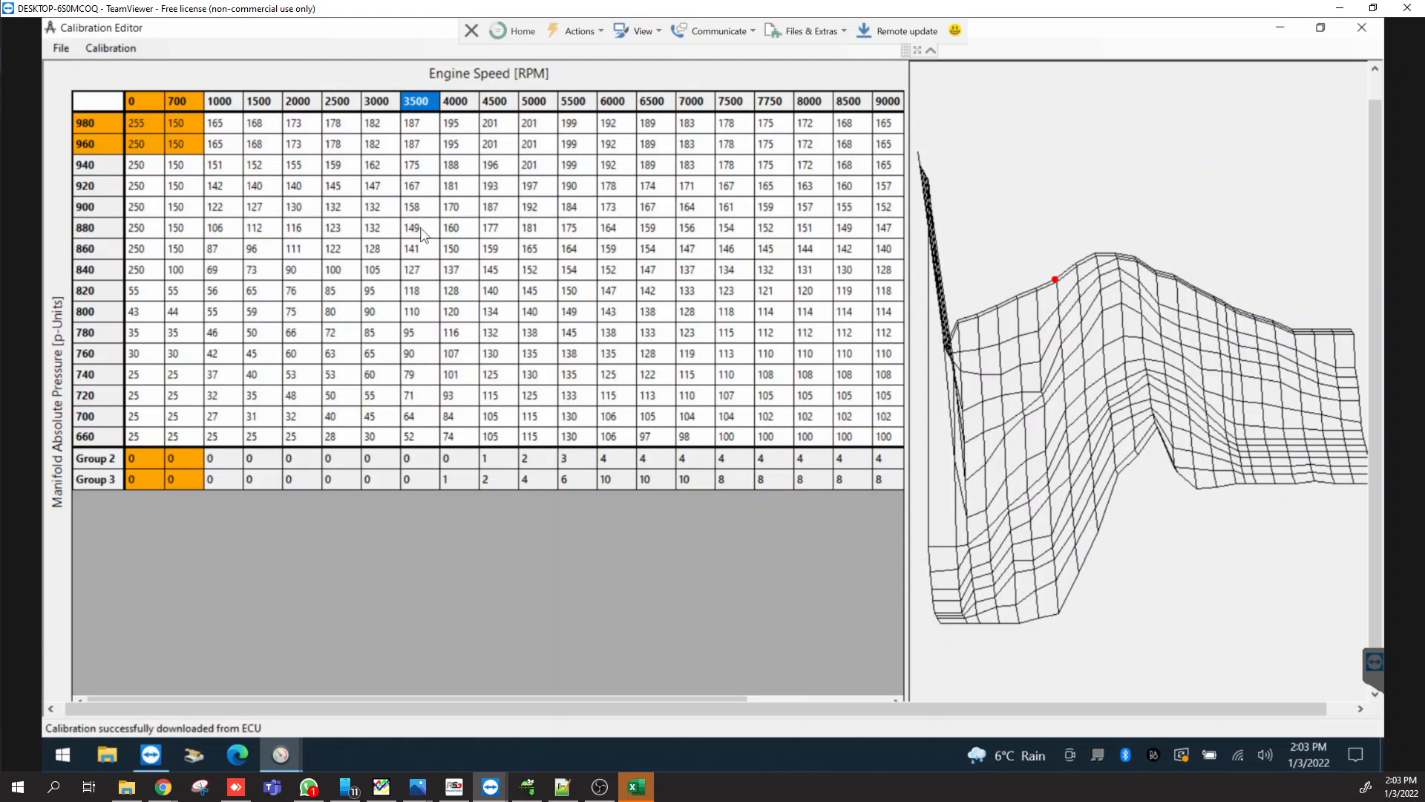
{"action": "left_click_drag", "start_coordinate": [216, 123], "coordinate": [420, 234]}
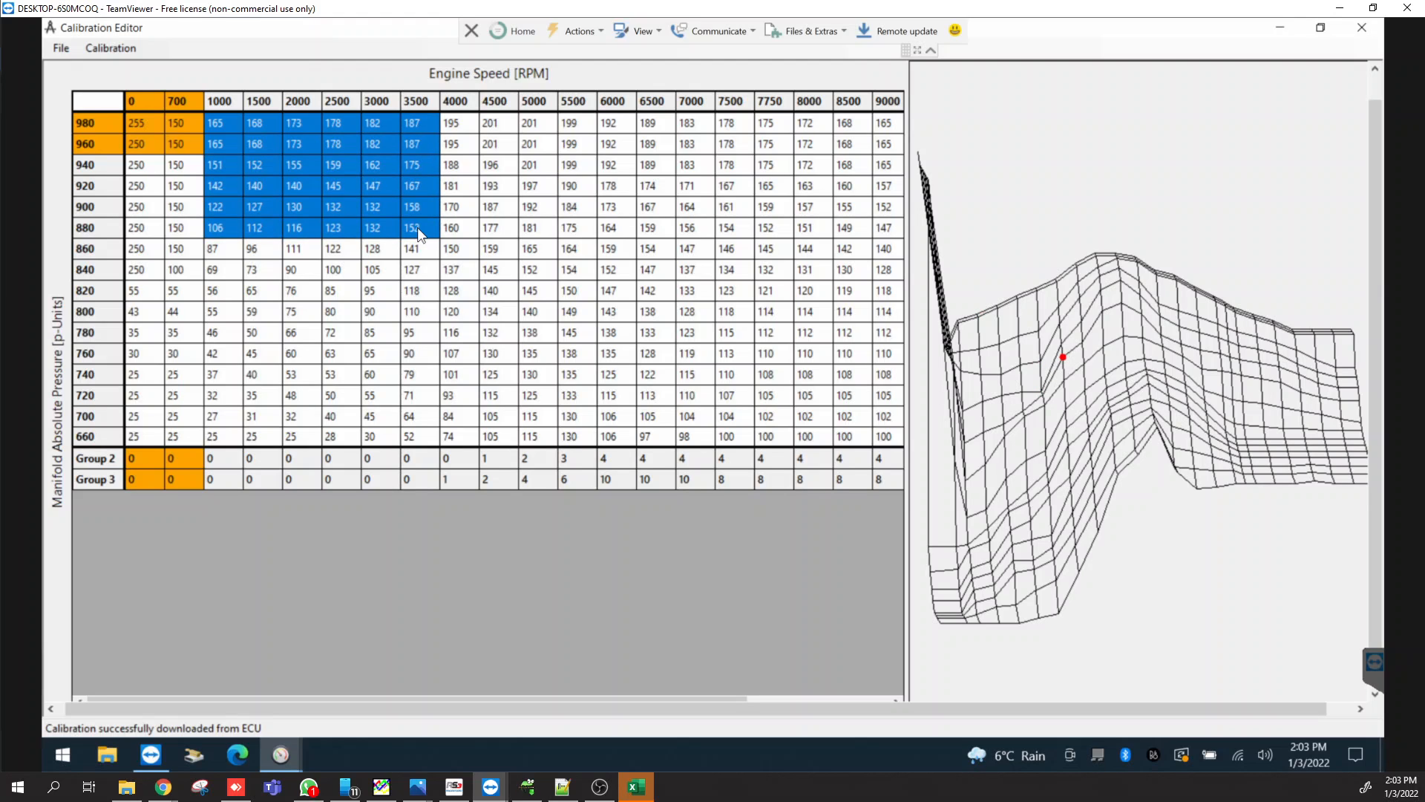
{"action": "key", "text": "plus"}
{"action": "key", "text": "plus"}
{"action": "key", "text": "plus"}
{"action": "key", "text": "plus"}
{"action": "key", "text": "plus"}
{"action": "key", "text": "plus"}
{"action": "key", "text": "plus"}
{"action": "key", "text": "plus"}
{"action": "key", "text": "plus"}
{"action": "key", "text": "plus"}
{"action": "key", "text": "plus"}
{"action": "key", "text": "plus"}
{"action": "key", "text": "plus"}
{"action": "key", "text": "plus"}
{"action": "key", "text": "plus"}
{"action": "key", "text": "plus"}
{"action": "key", "text": "plus"}
{"action": "key", "text": "plus"}
{"action": "key", "text": "plus"}
{"action": "key", "text": "plus"}
{"action": "key", "text": "plus"}
{"action": "key", "text": "plus"}
{"action": "key", "text": "plus"}
{"action": "key", "text": "plus"}
{"action": "key", "text": "plus"}
{"action": "key", "text": "plus"}
{"action": "key", "text": "plus"}
{"action": "key", "text": "plus"}
{"action": "key", "text": "plus"}
{"action": "key", "text": "plus"}
{"action": "key", "text": "plus"}
{"action": "key", "text": "plus"}
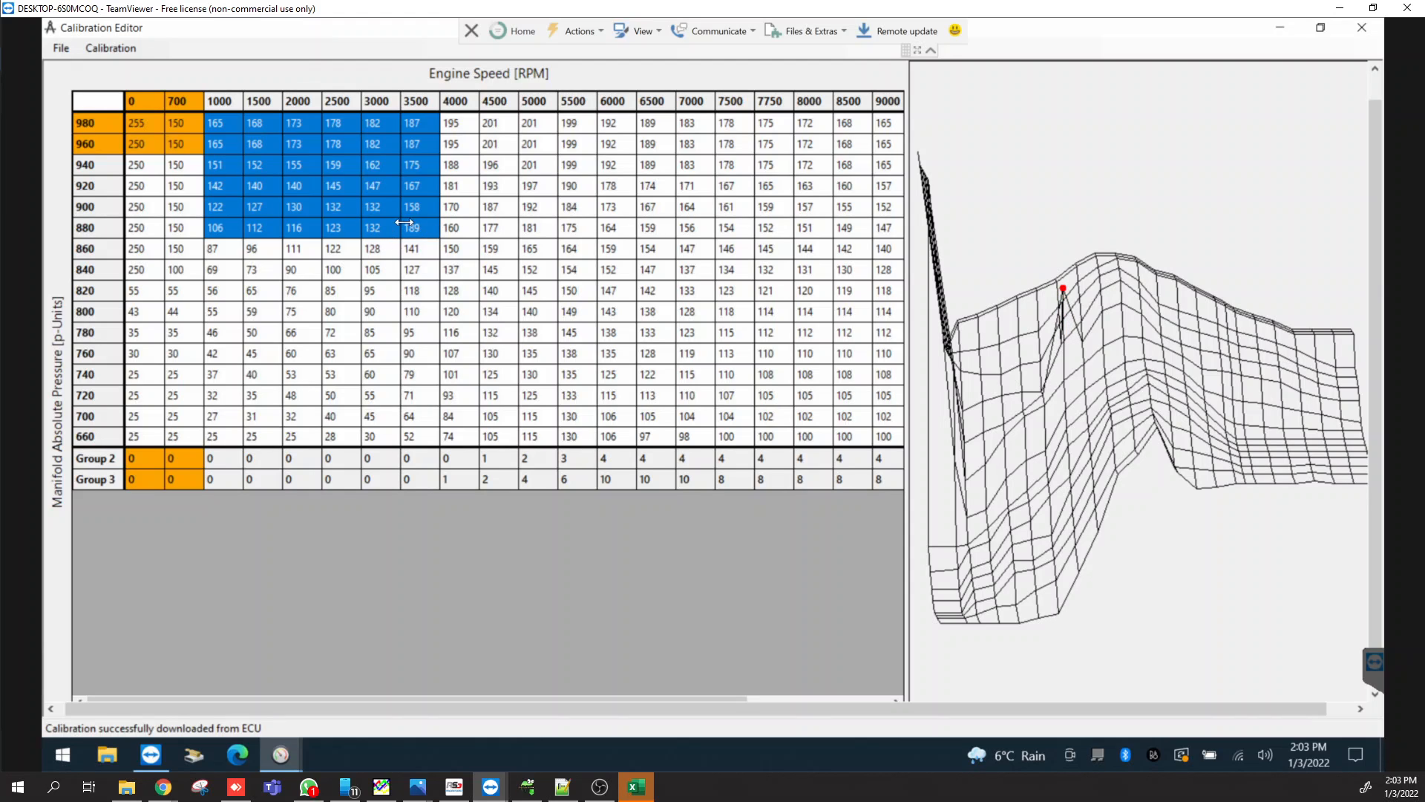
{"action": "left_click", "coordinate": [404, 223]}
{"action": "left_click", "coordinate": [380, 232]}
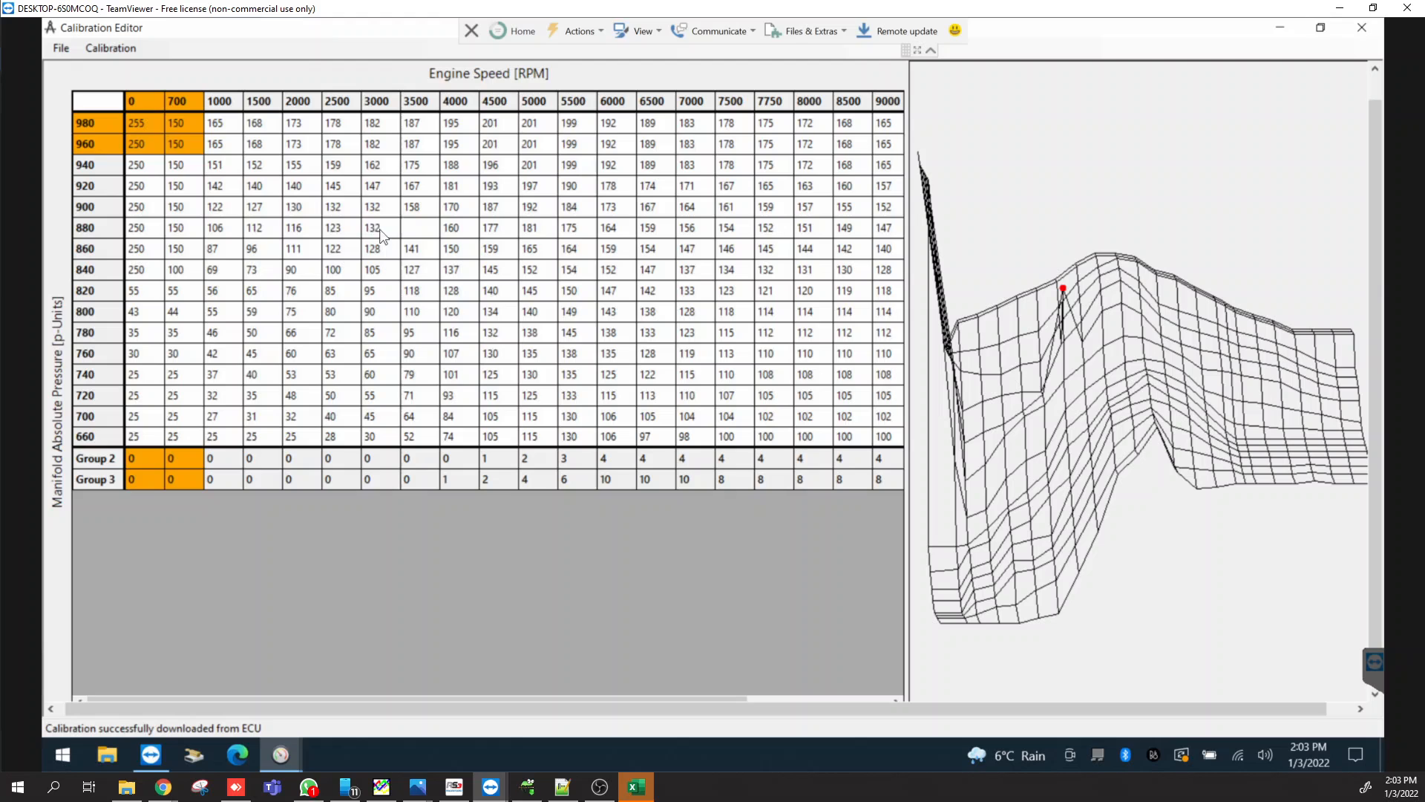
{"action": "left_click", "coordinate": [422, 234]}
Load the A6_Mod_PPE_Lean_Idle calibration file from the Desktop
{"action": "left_click", "coordinate": [61, 47]}
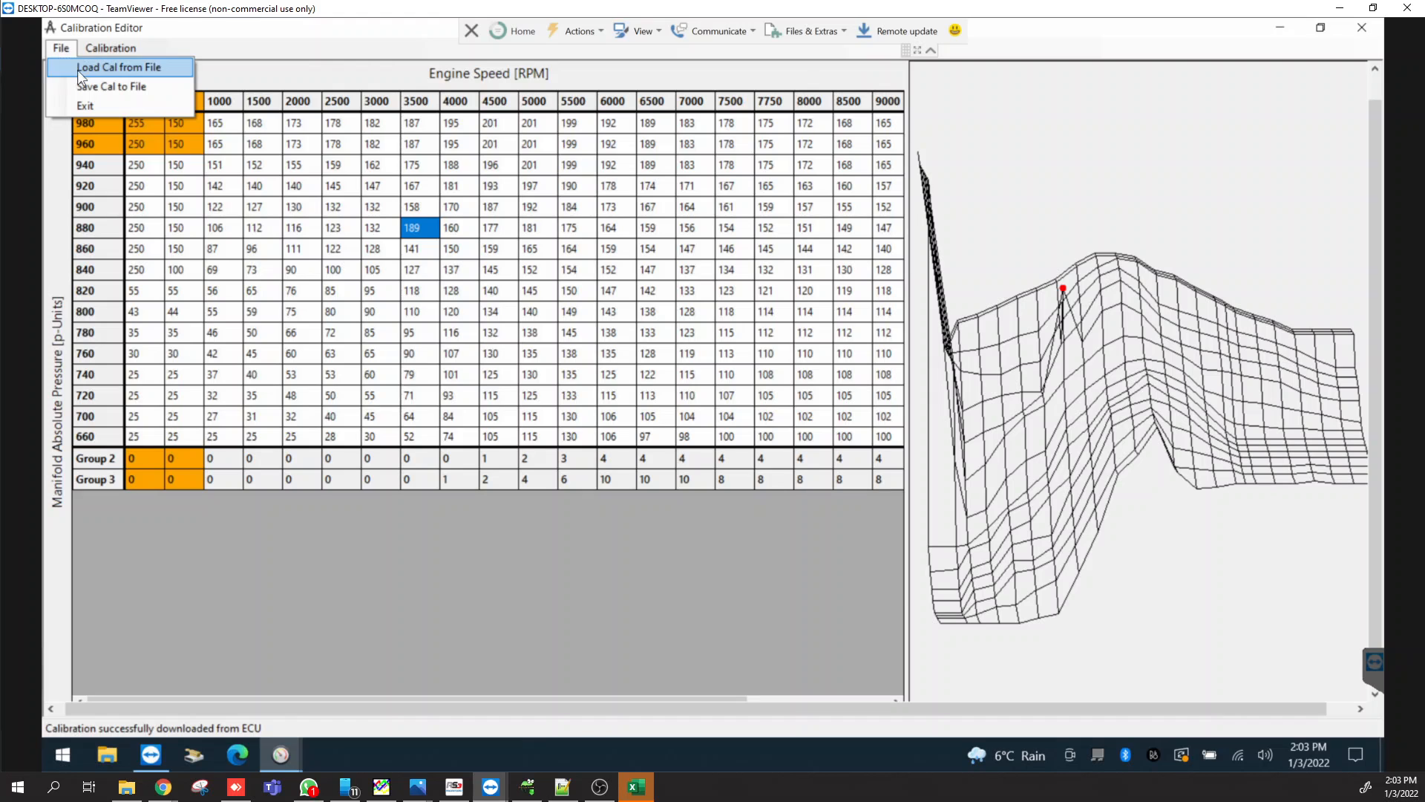
{"action": "left_click", "coordinate": [77, 68]}
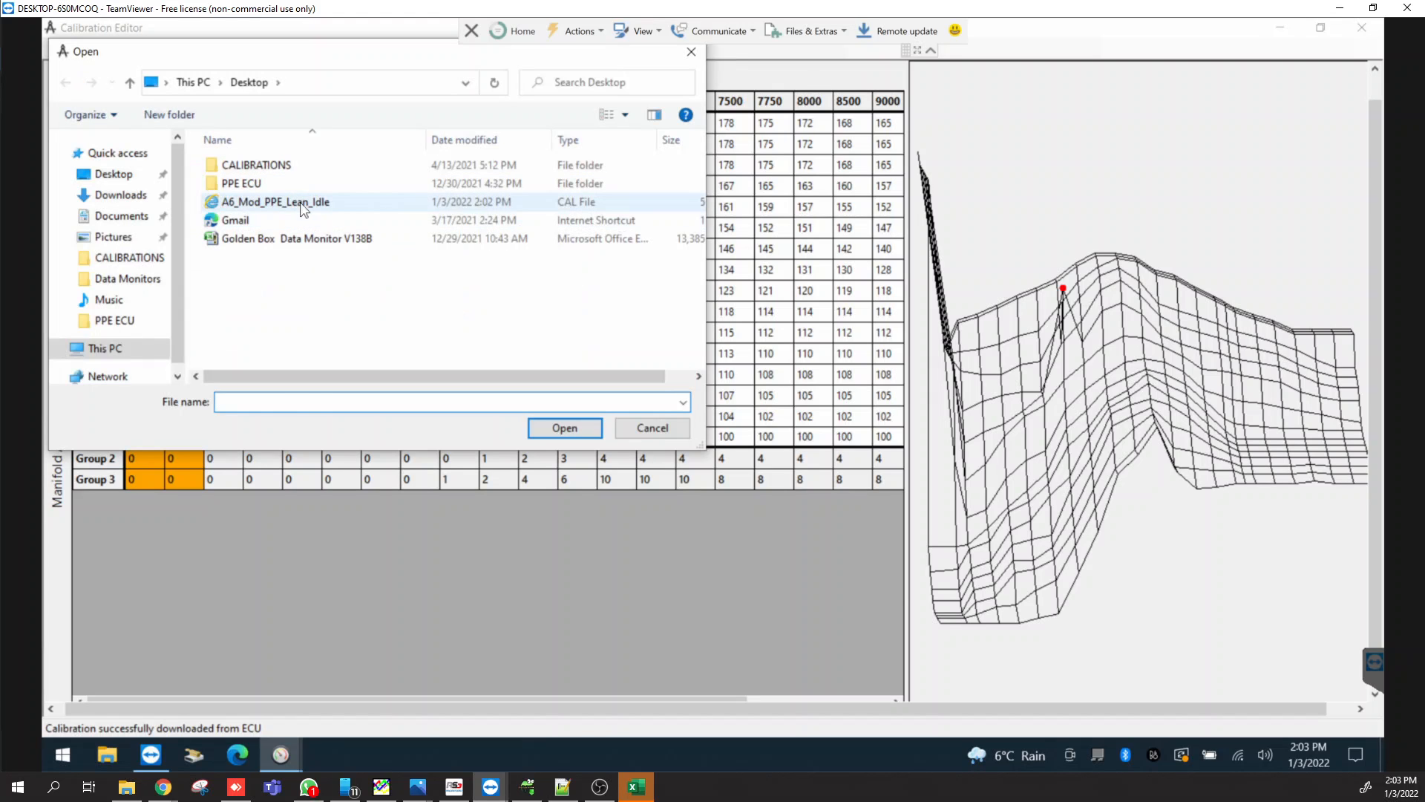
{"action": "double_click", "coordinate": [304, 203]}
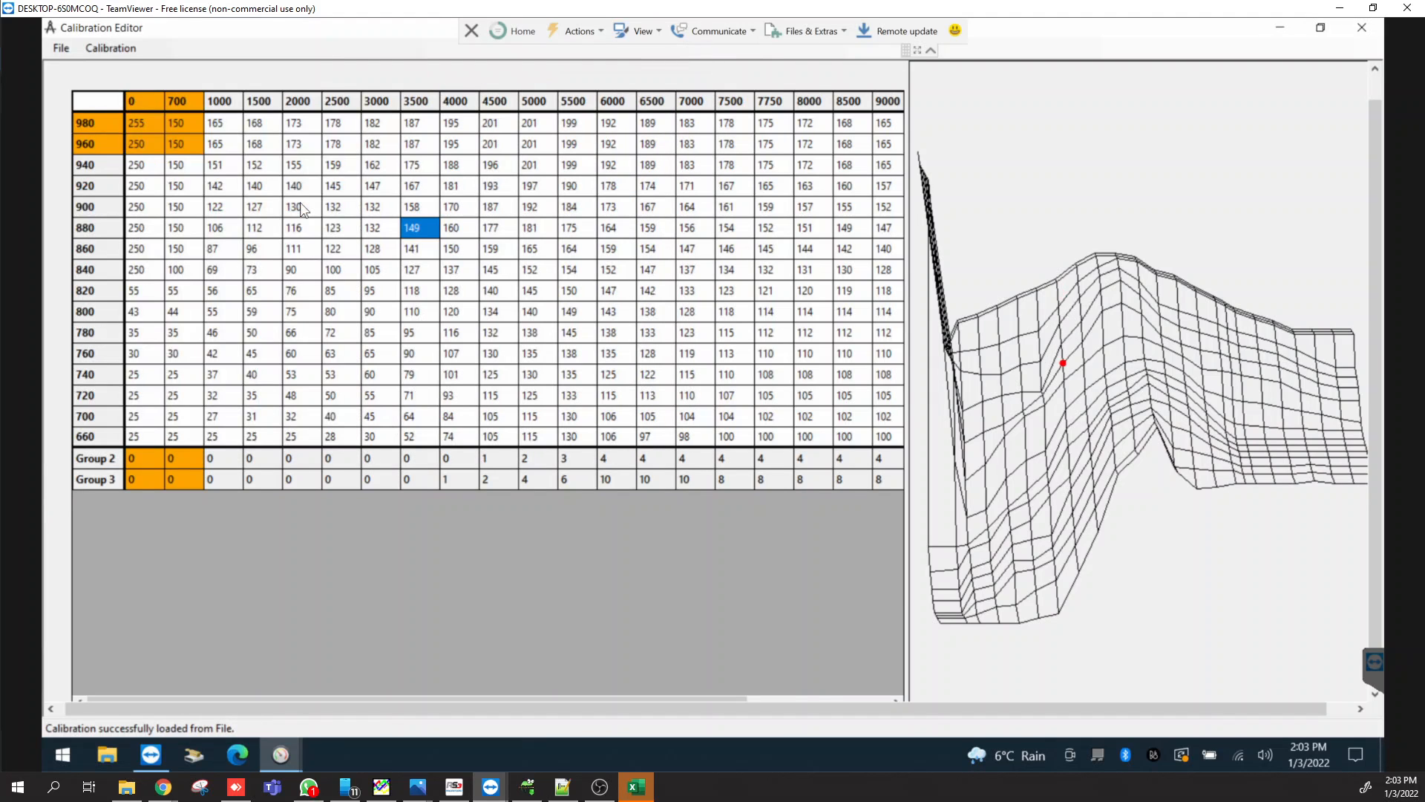
{"action": "left_click", "coordinate": [58, 52]}
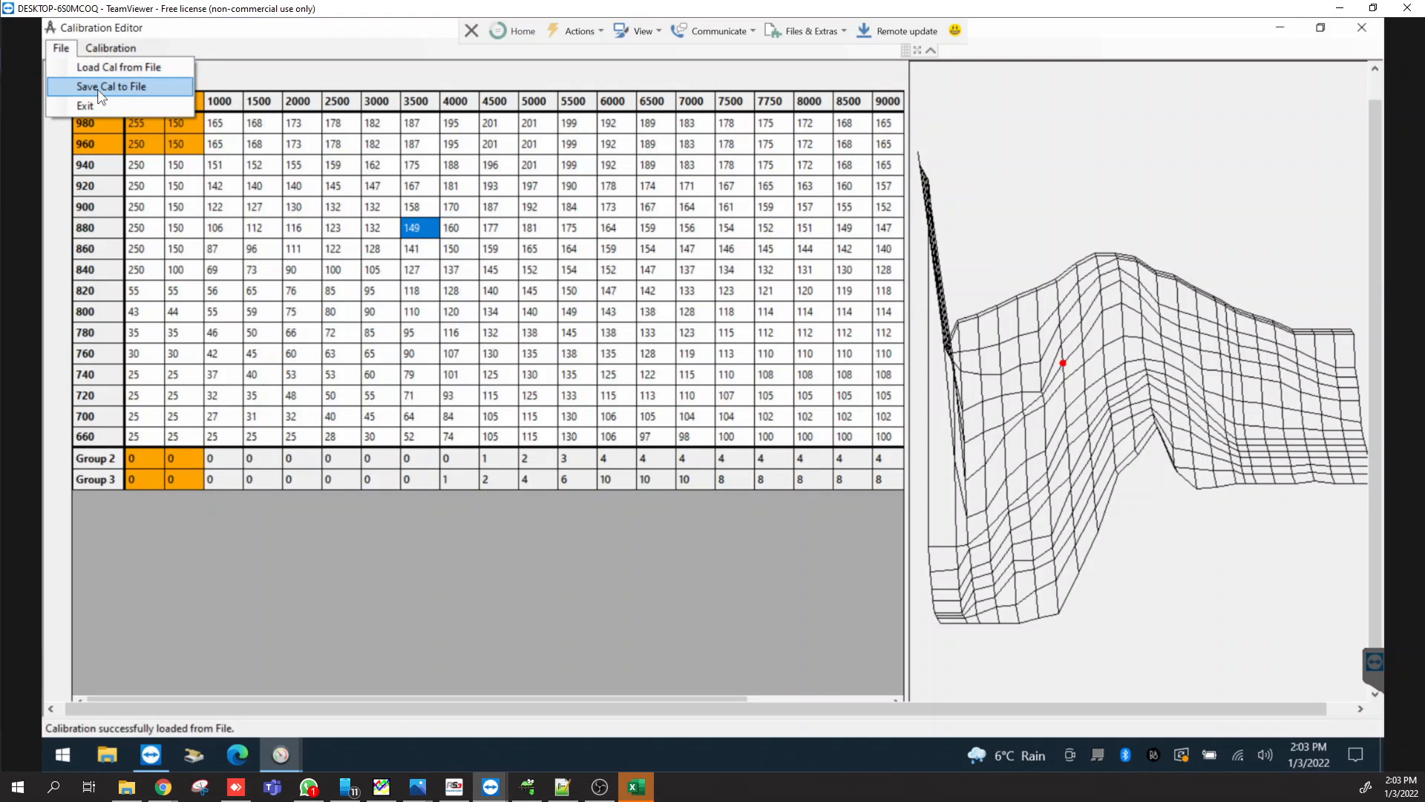
{"action": "left_click", "coordinate": [220, 53]}
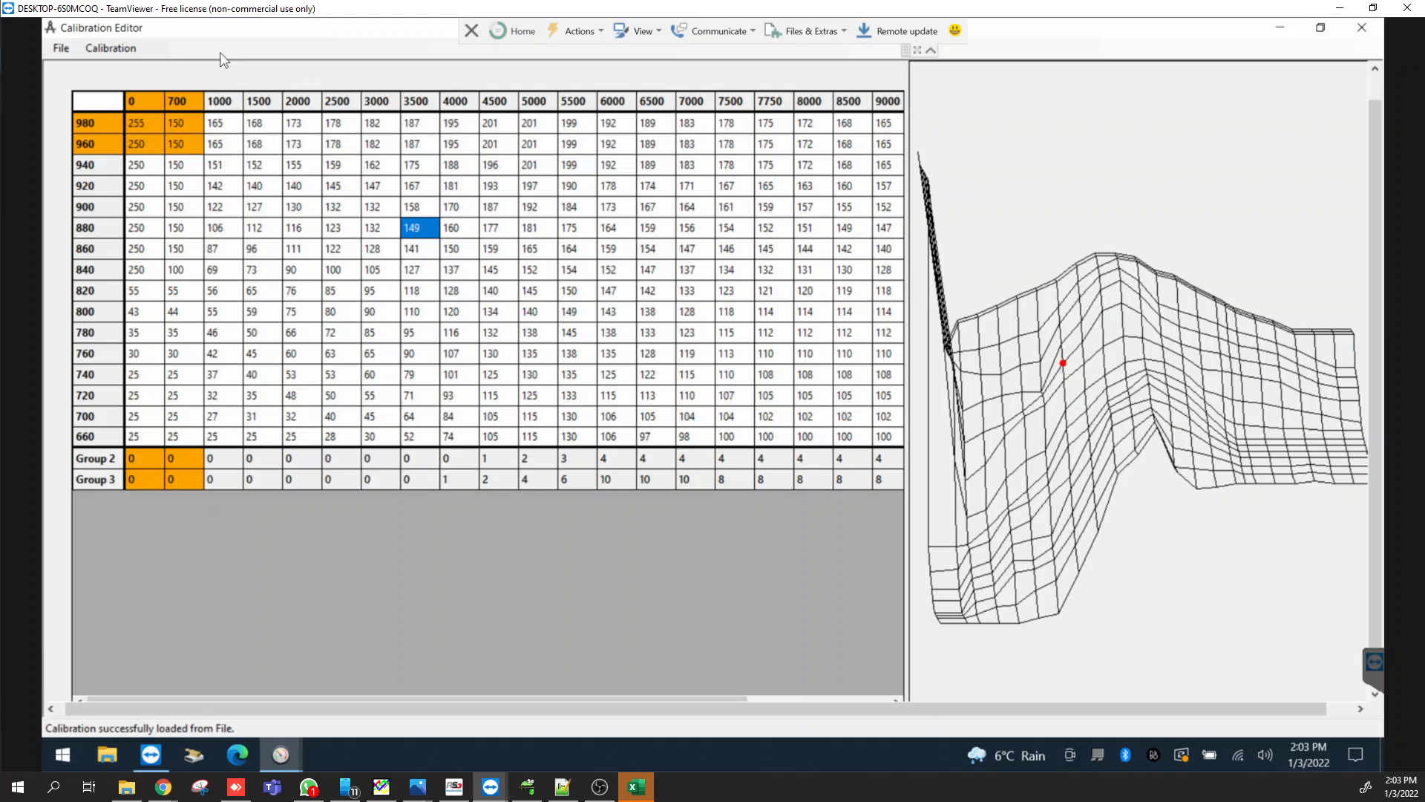
{"action": "left_click", "coordinate": [112, 49]}
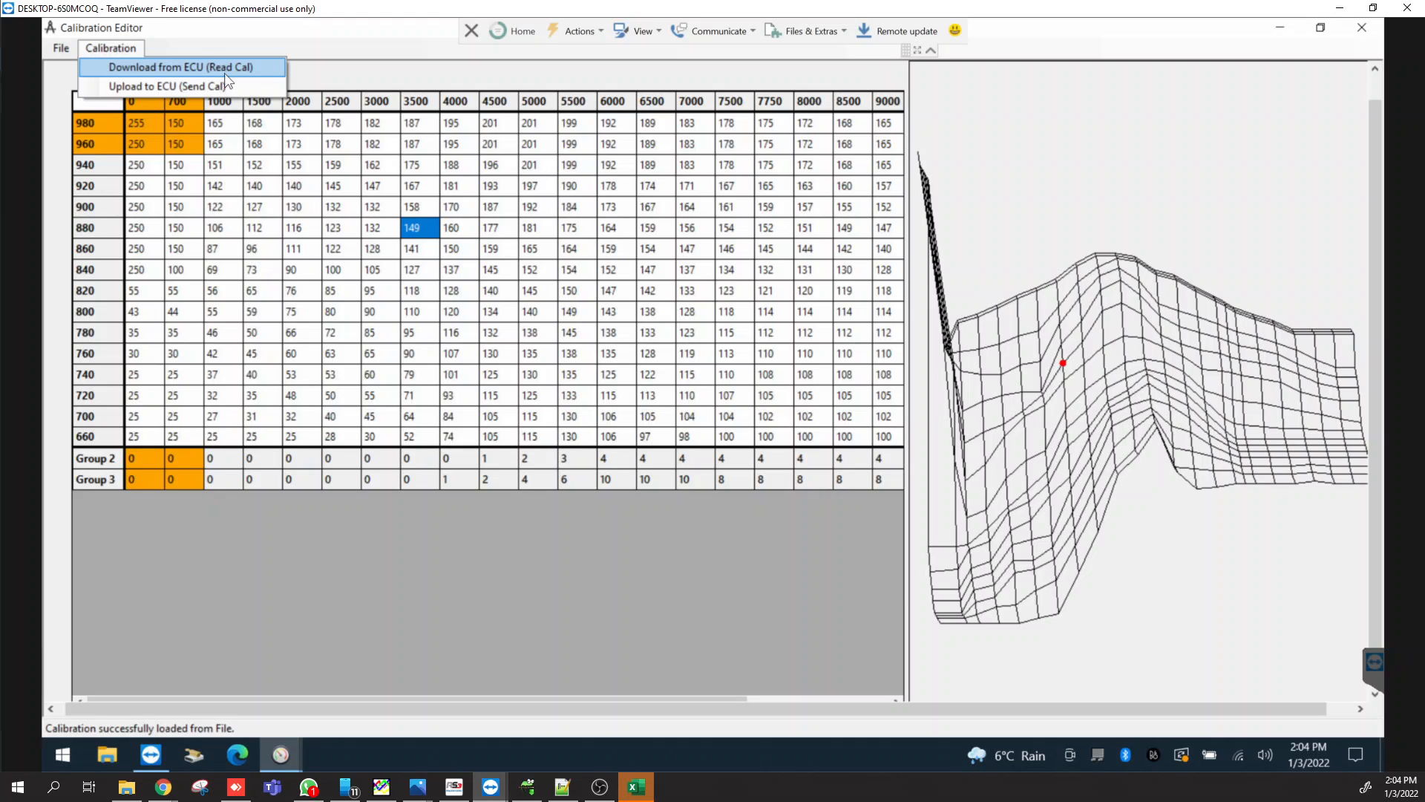
{"action": "left_click", "coordinate": [227, 41]}
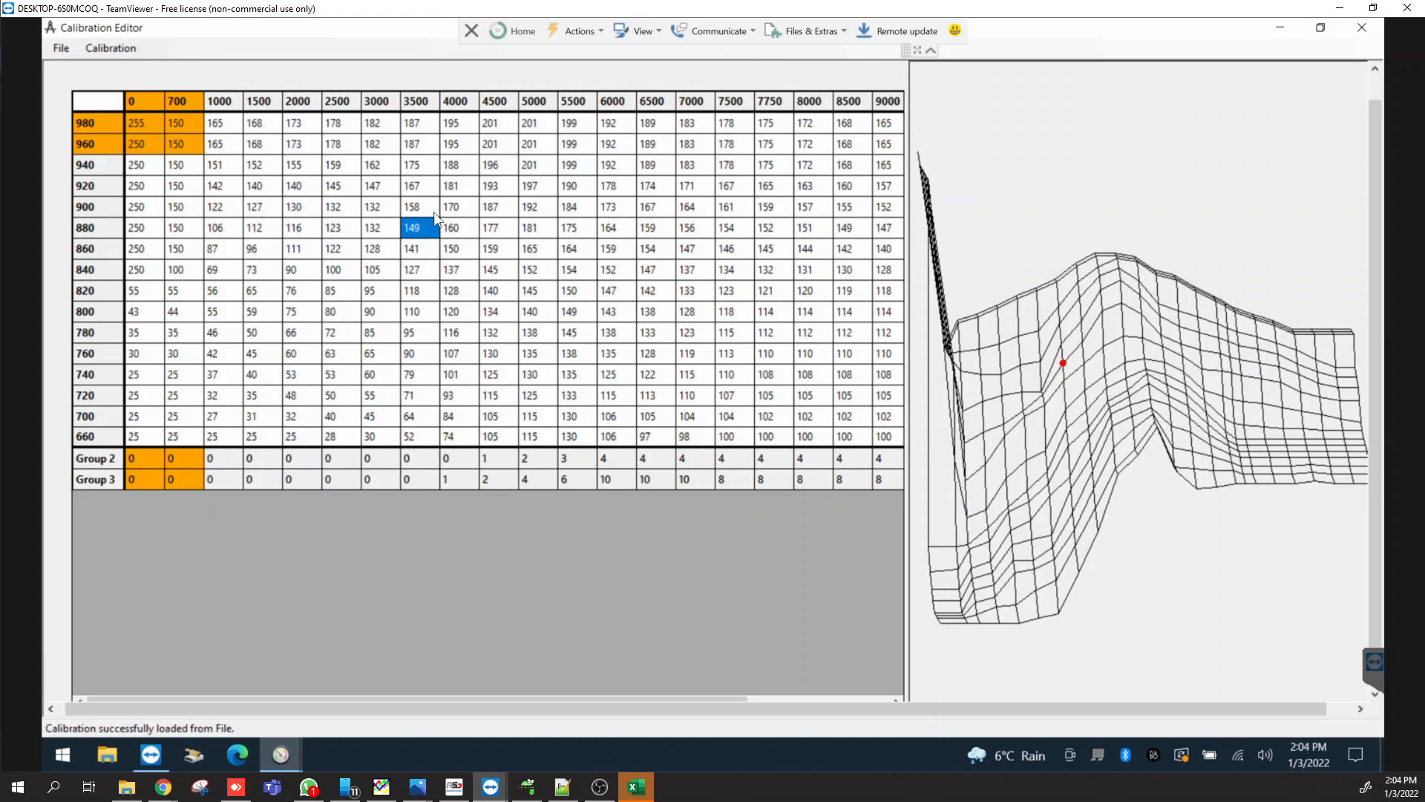
Restore the Calibration Editor and Data Monitor windows from full screen and snap the Data Monitor to one half of the desktop
{"action": "left_click", "coordinate": [1322, 30]}
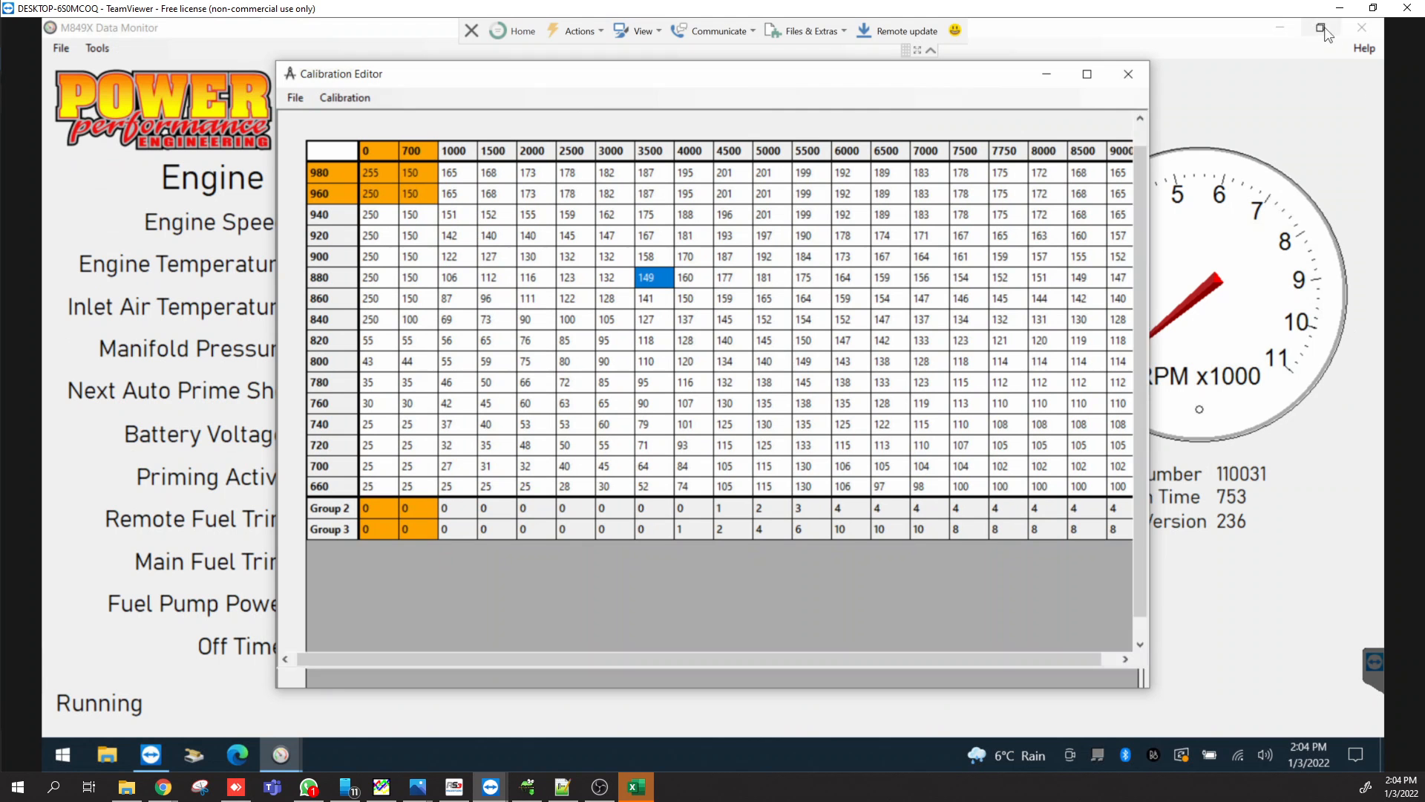
{"action": "left_click_drag", "start_coordinate": [580, 79], "coordinate": [812, 81]}
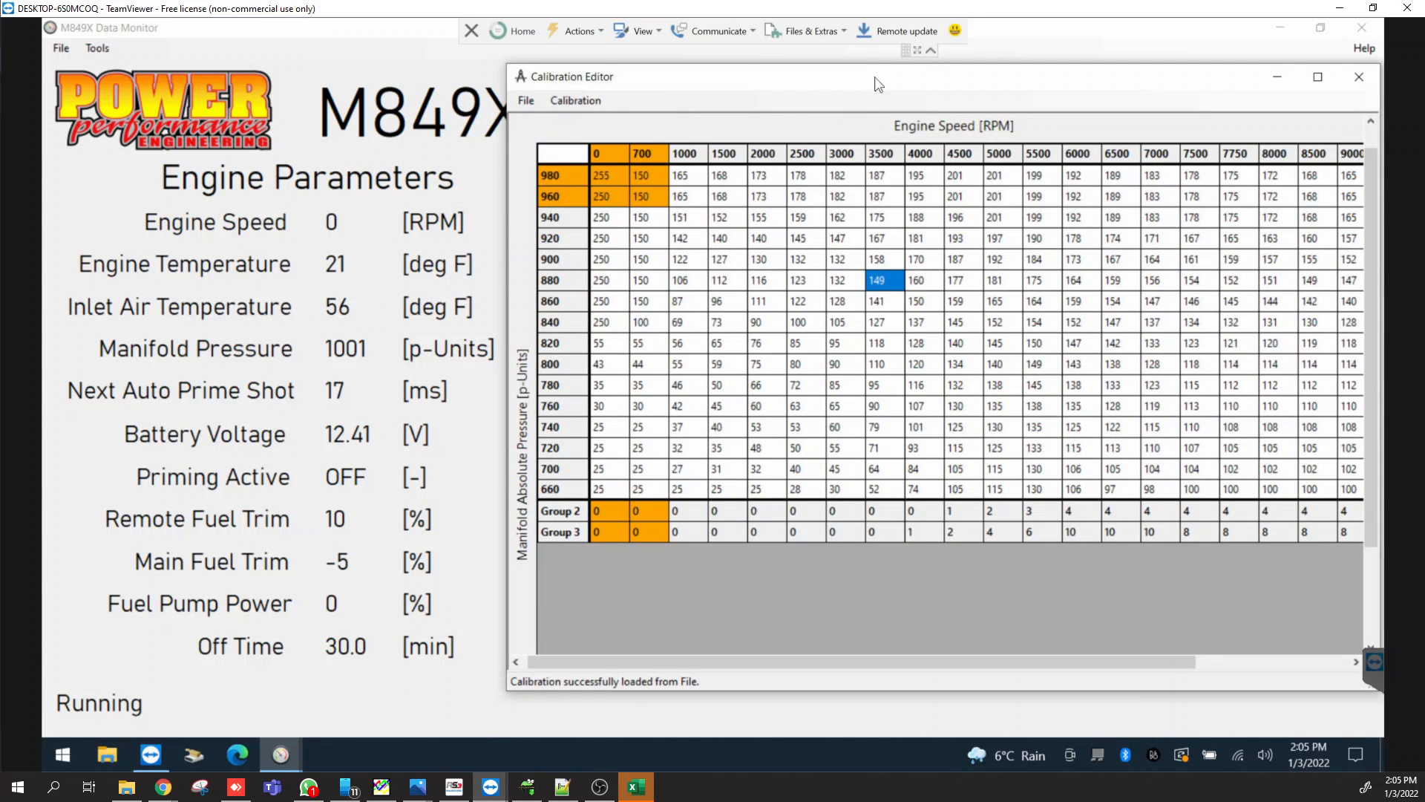
{"action": "left_click_drag", "start_coordinate": [875, 83], "coordinate": [1267, 71]}
{"action": "left_click", "coordinate": [1185, 41]}
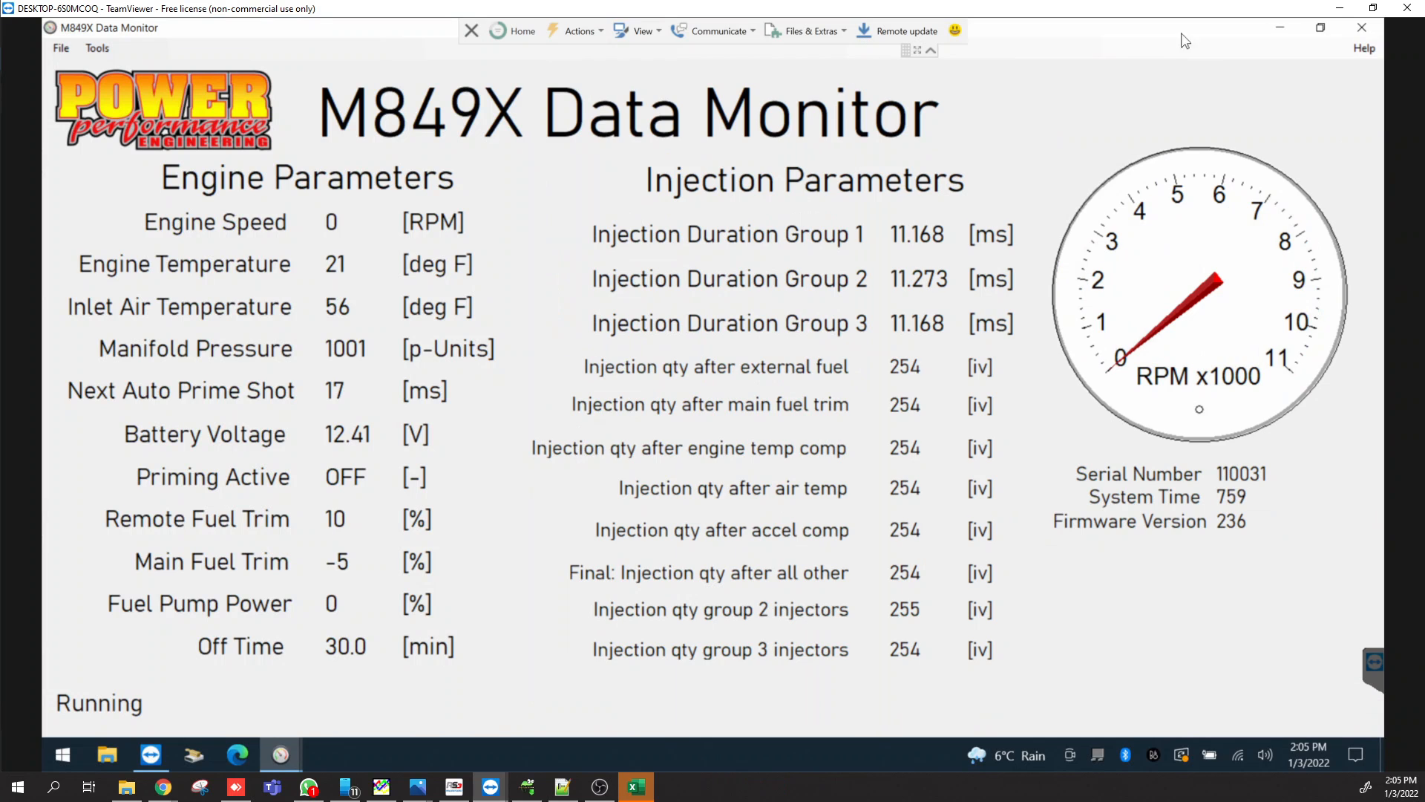
{"action": "left_click", "coordinate": [1320, 27]}
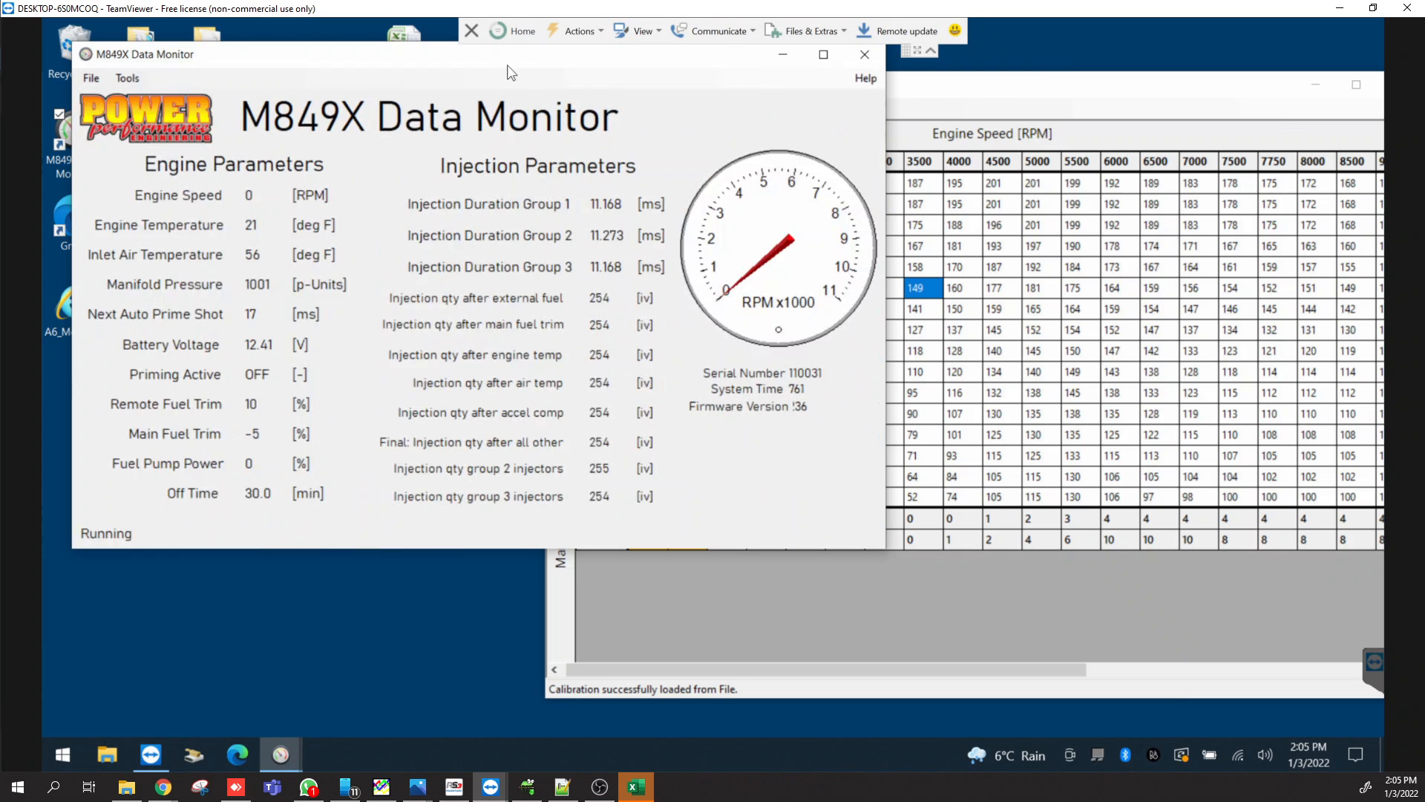
{"action": "left_click_drag", "start_coordinate": [509, 72], "coordinate": [44, 198]}
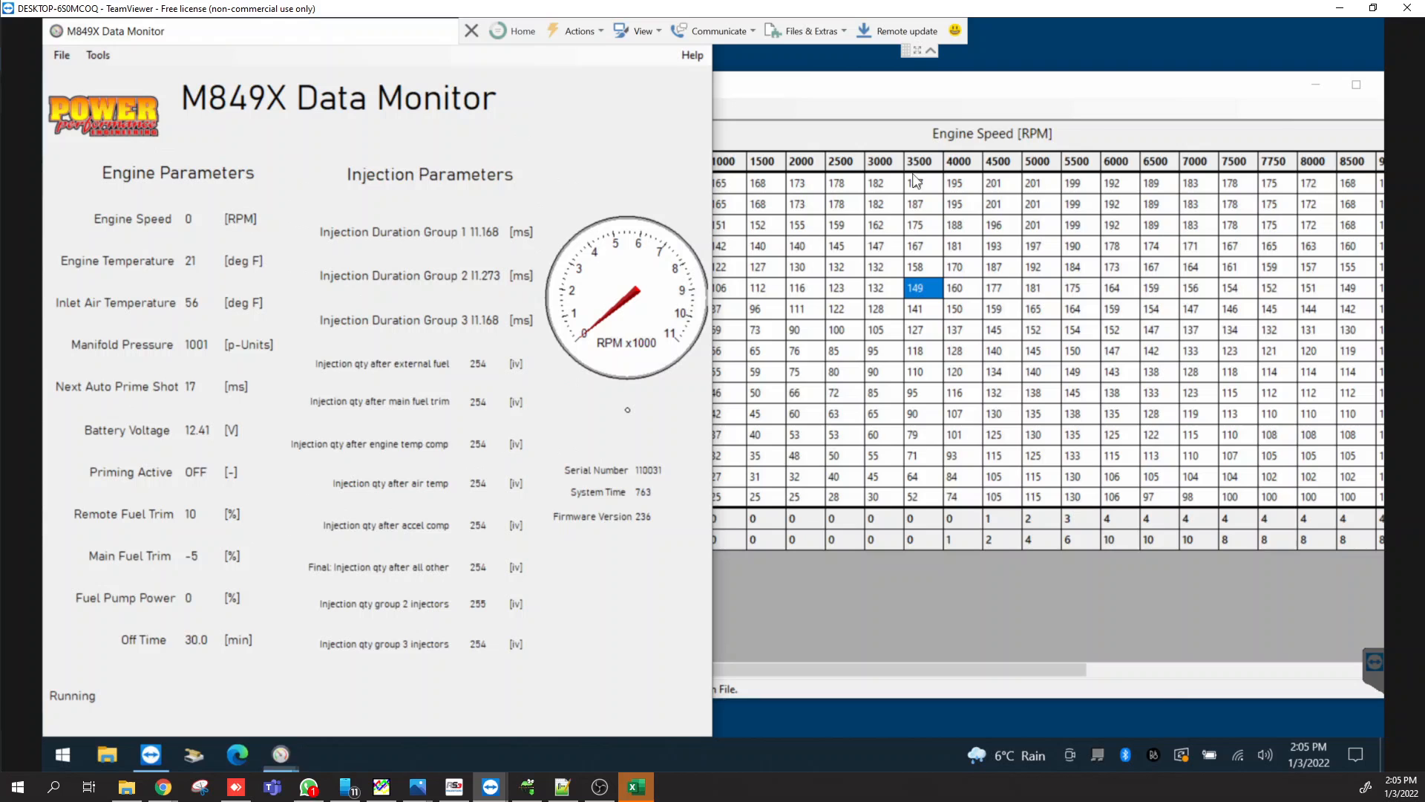
Snap the Calibration Editor window to the free half of the desktop, beside the Data Monitor
{"action": "left_click", "coordinate": [995, 84]}
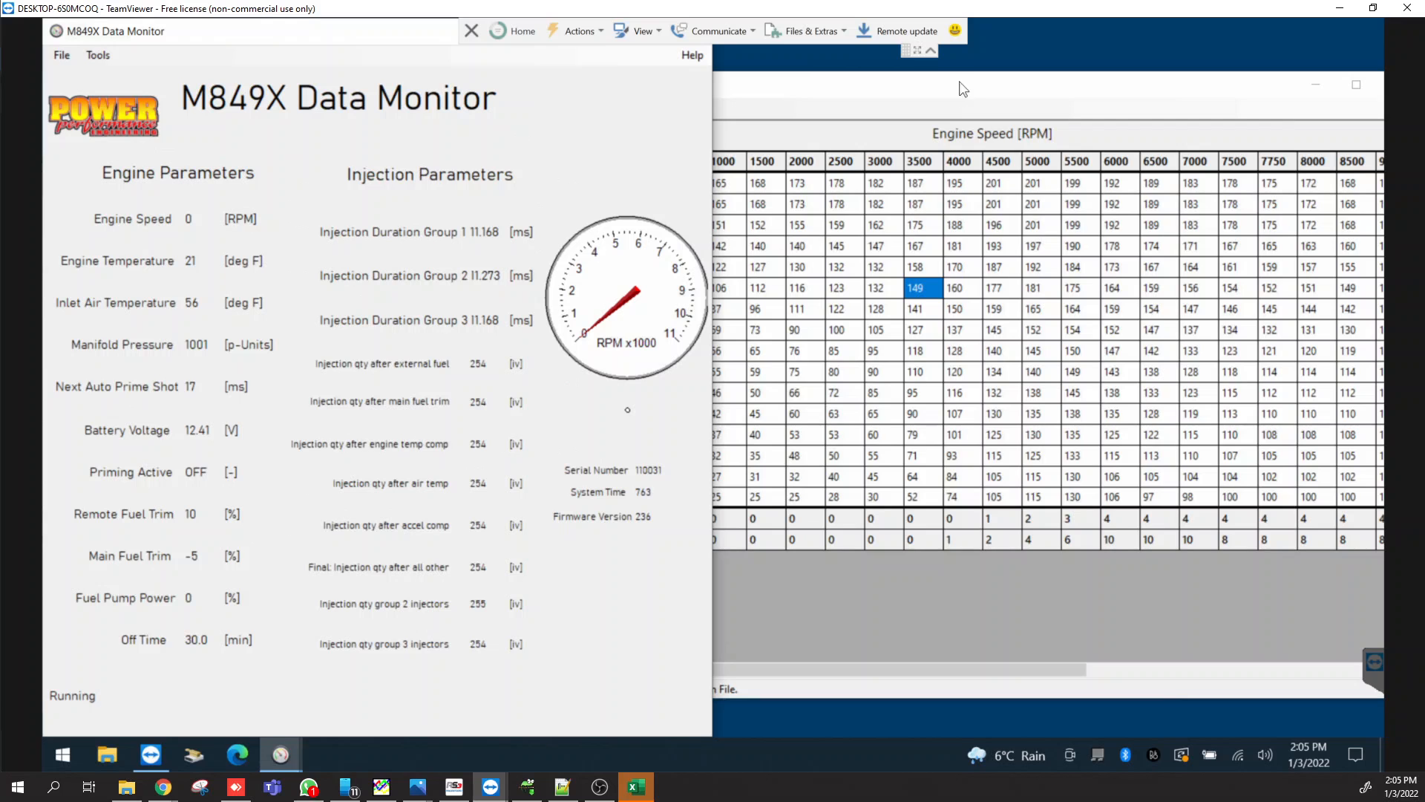
{"action": "double_click", "coordinate": [1158, 95]}
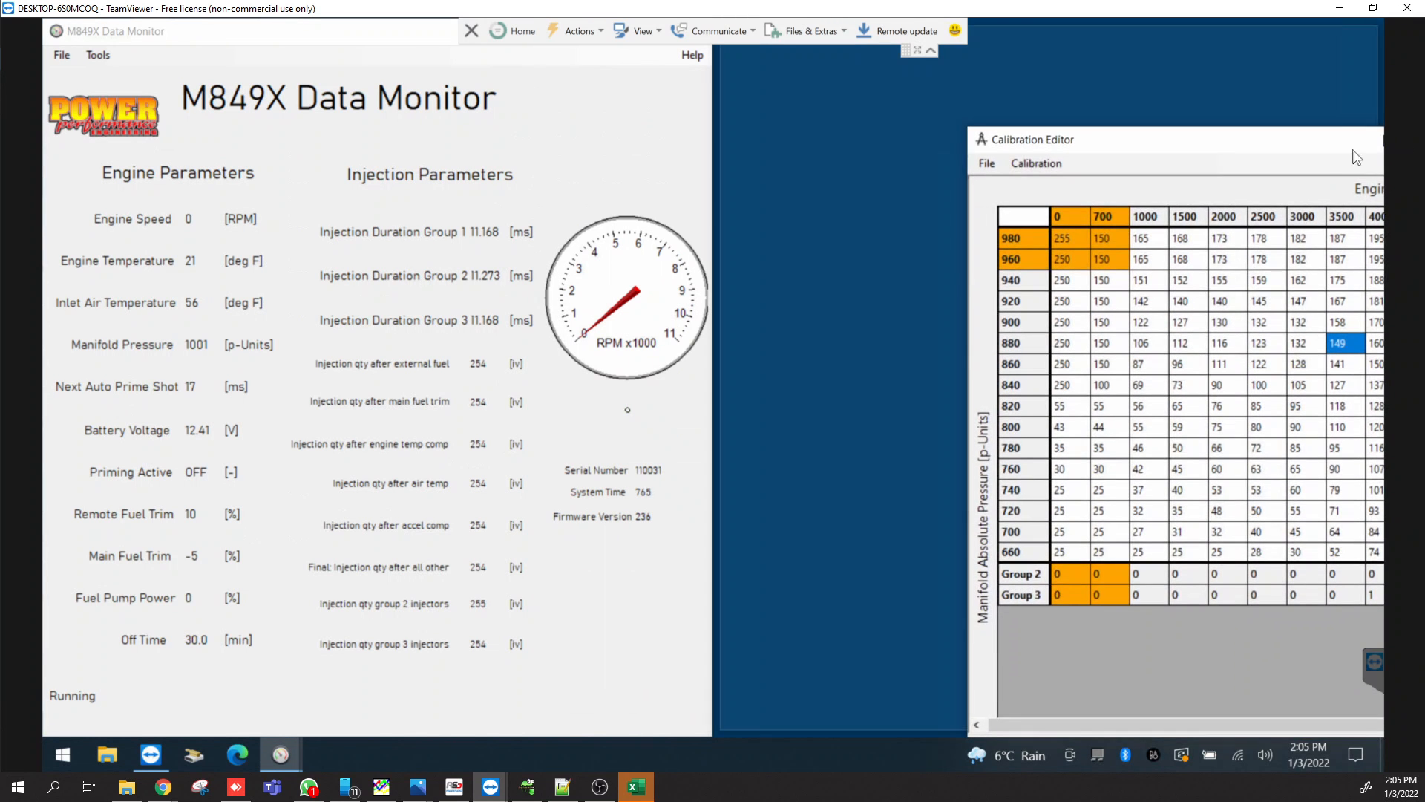
{"action": "left_click_drag", "start_coordinate": [1357, 157], "coordinate": [1382, 159]}
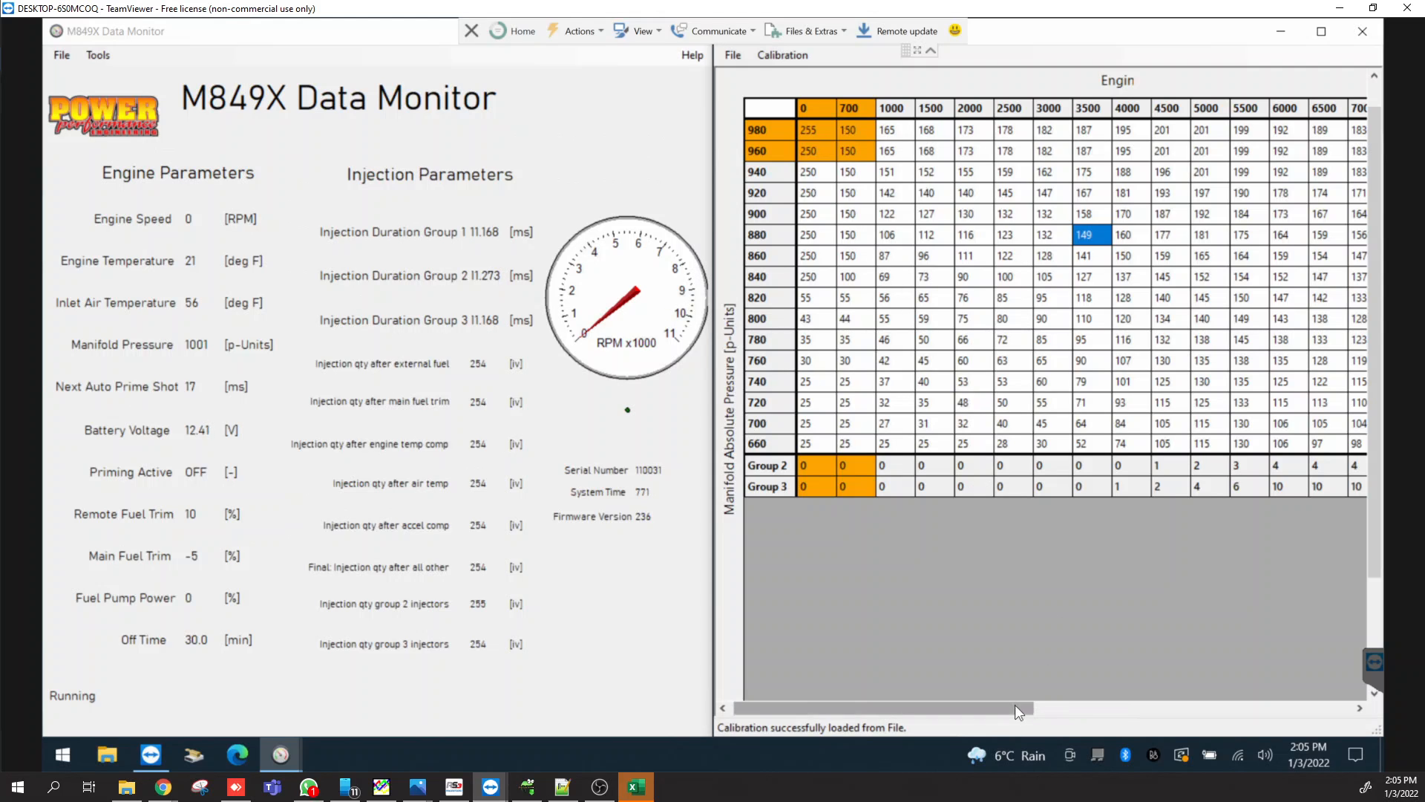
Examine the fuel table and its 3D surface plot, checking the 980 p-Units cells at 1000 and 1500 RPM
{"action": "left_click_drag", "start_coordinate": [1013, 705], "coordinate": [1326, 690]}
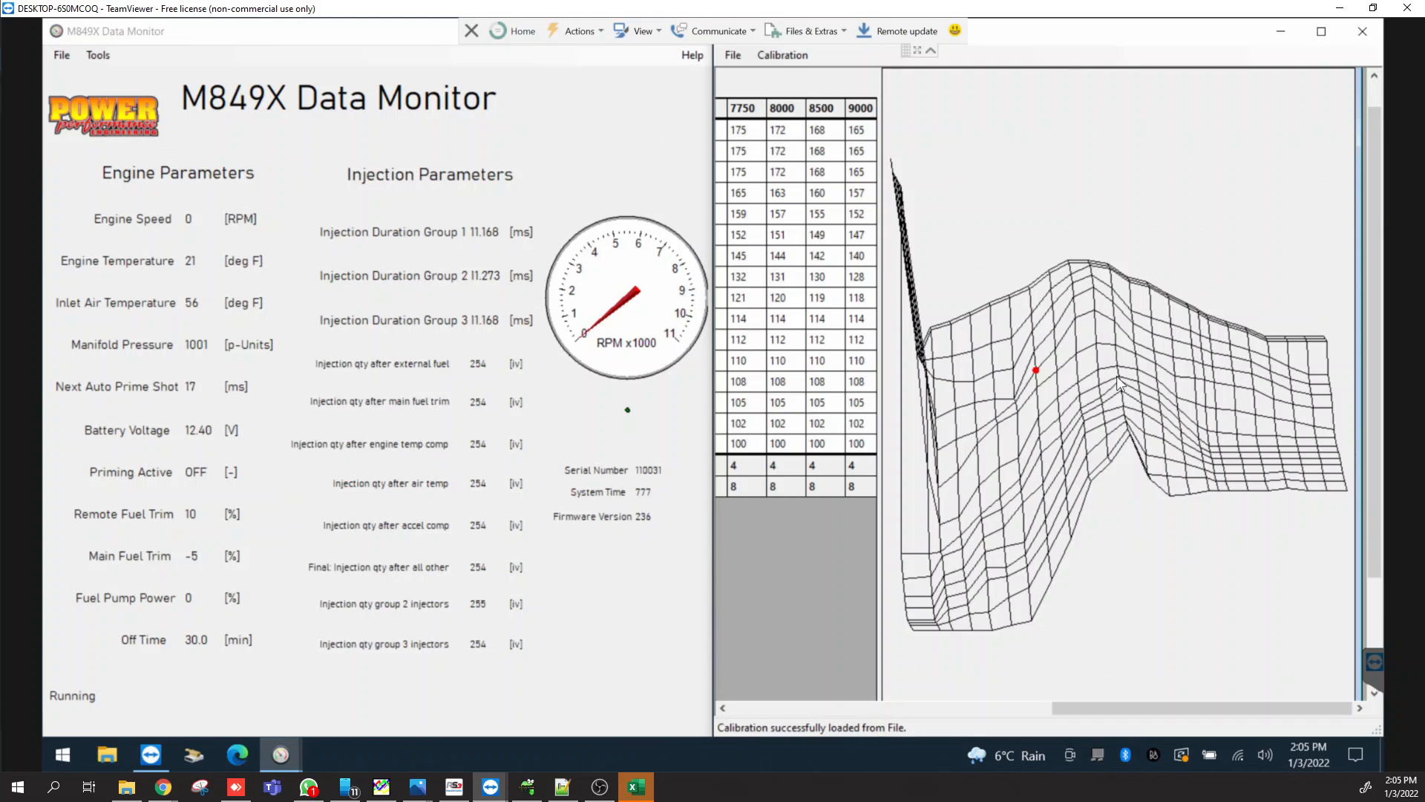
{"action": "left_click_drag", "start_coordinate": [1161, 708], "coordinate": [874, 694]}
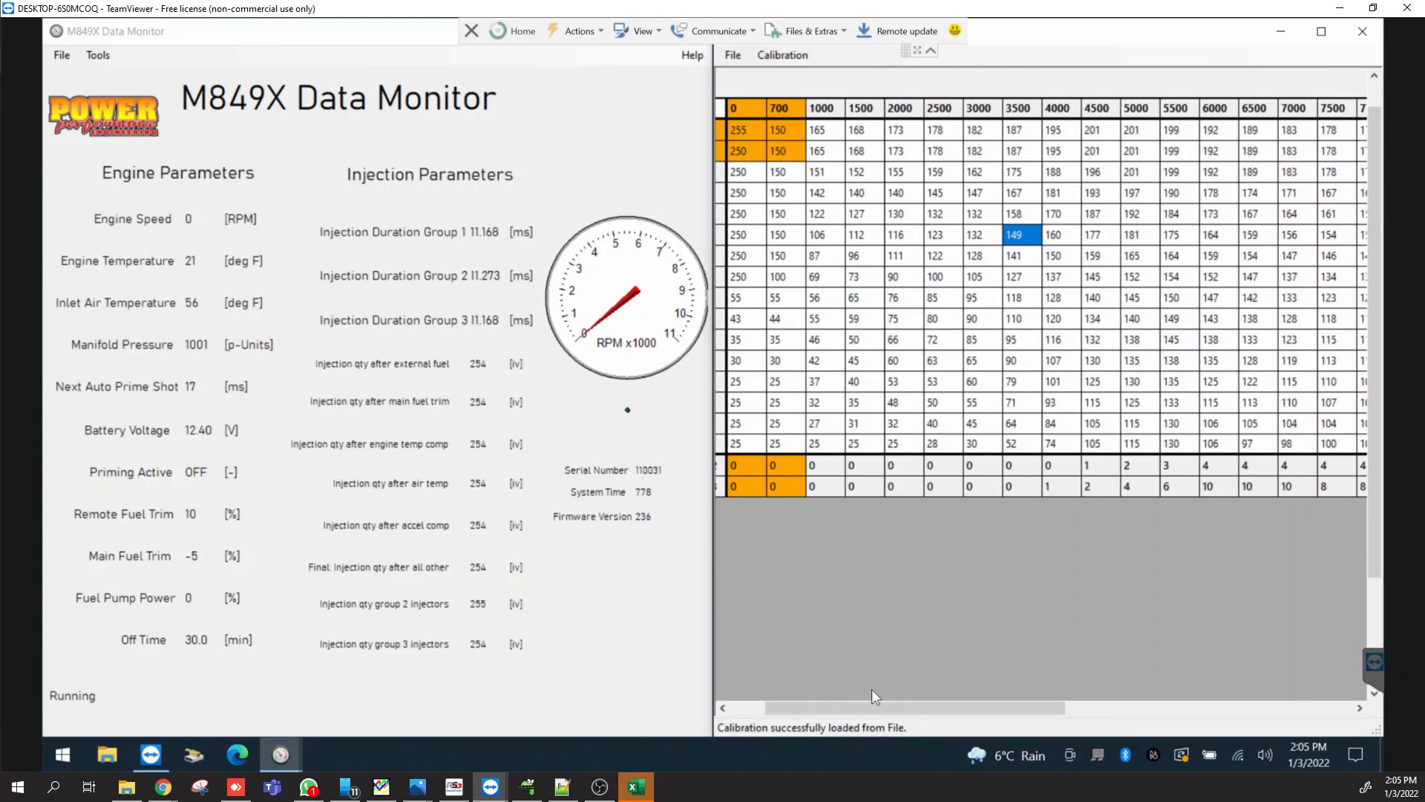
{"action": "left_click", "coordinate": [833, 132]}
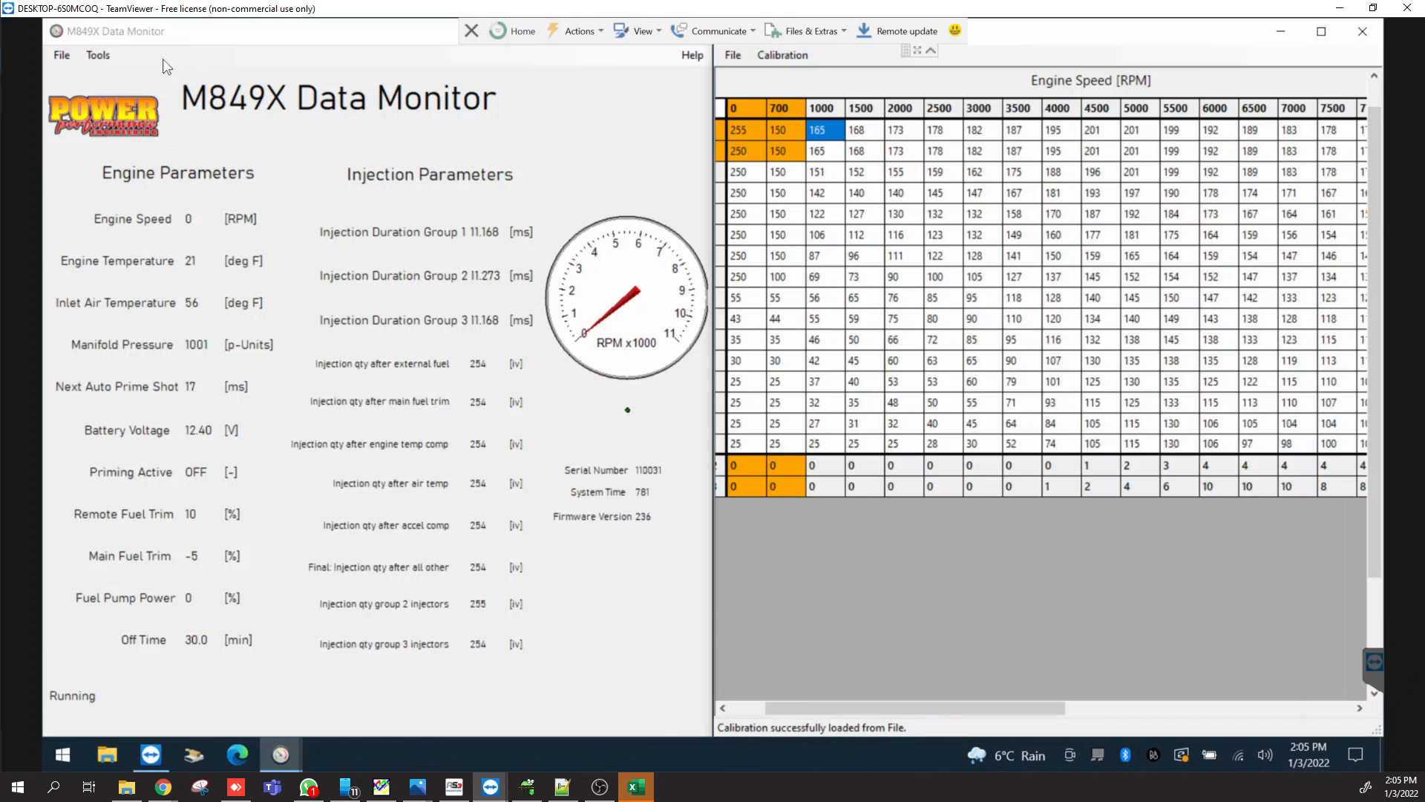
{"action": "left_click", "coordinate": [104, 53]}
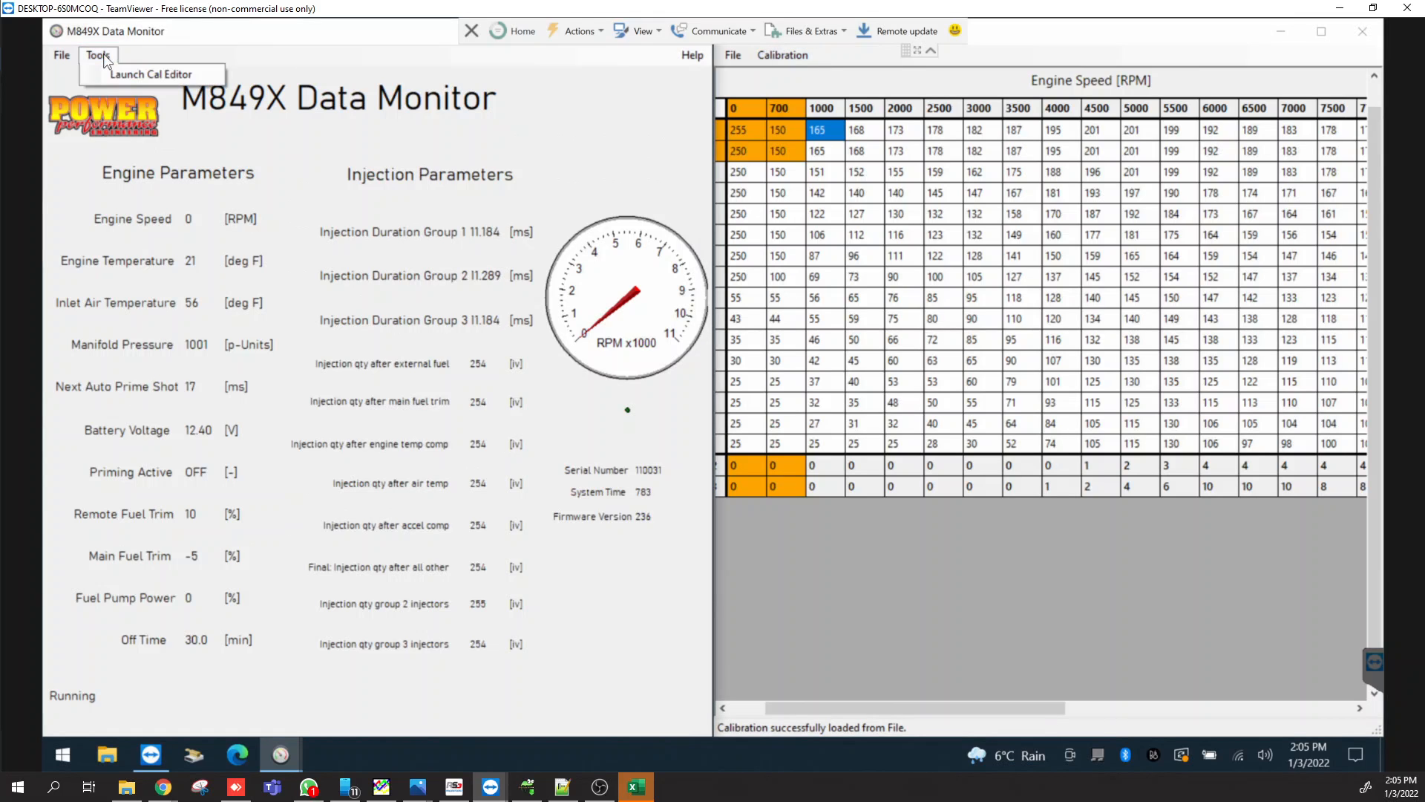
{"action": "mouse_move", "coordinate": [62, 54]}
{"action": "left_click", "coordinate": [250, 57]}
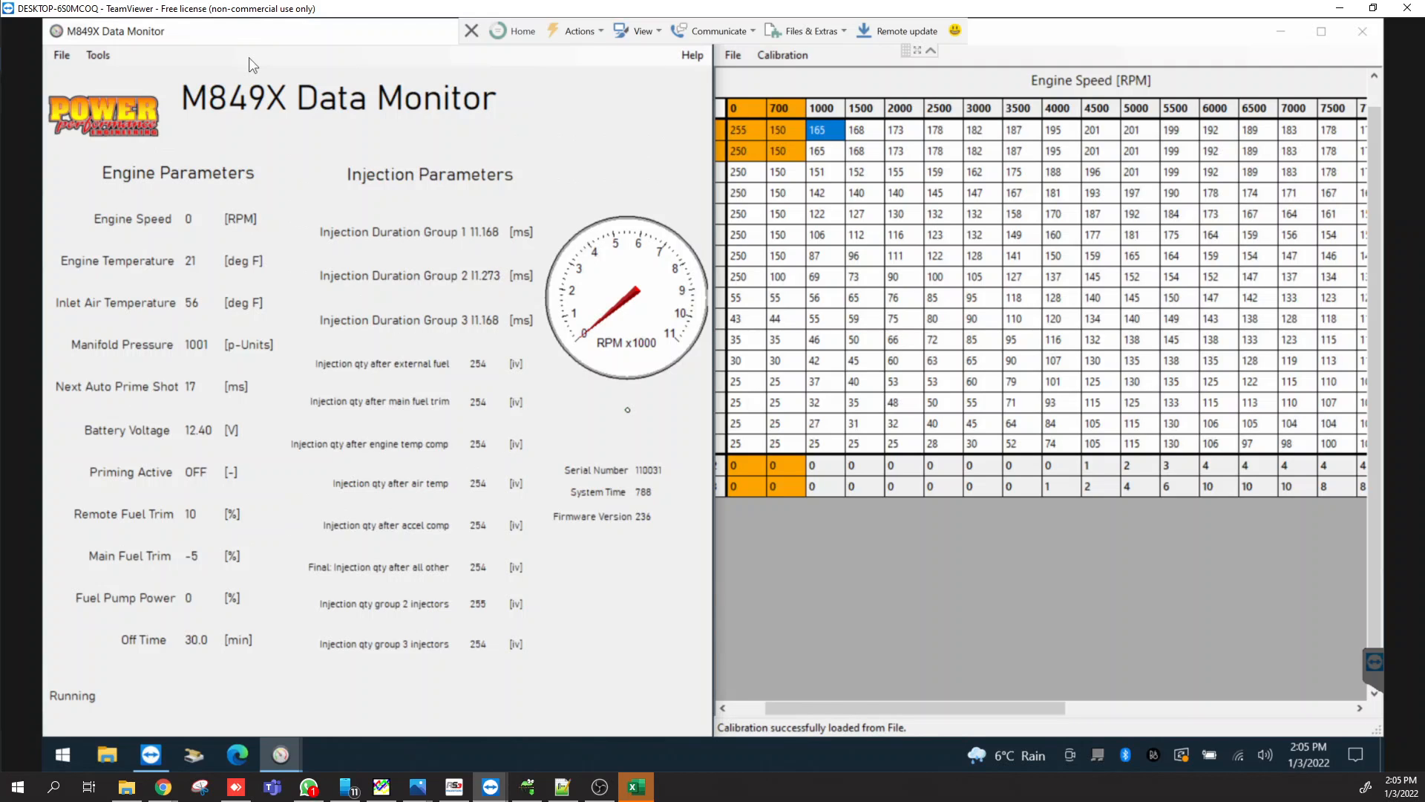
{"action": "left_click", "coordinate": [868, 132]}
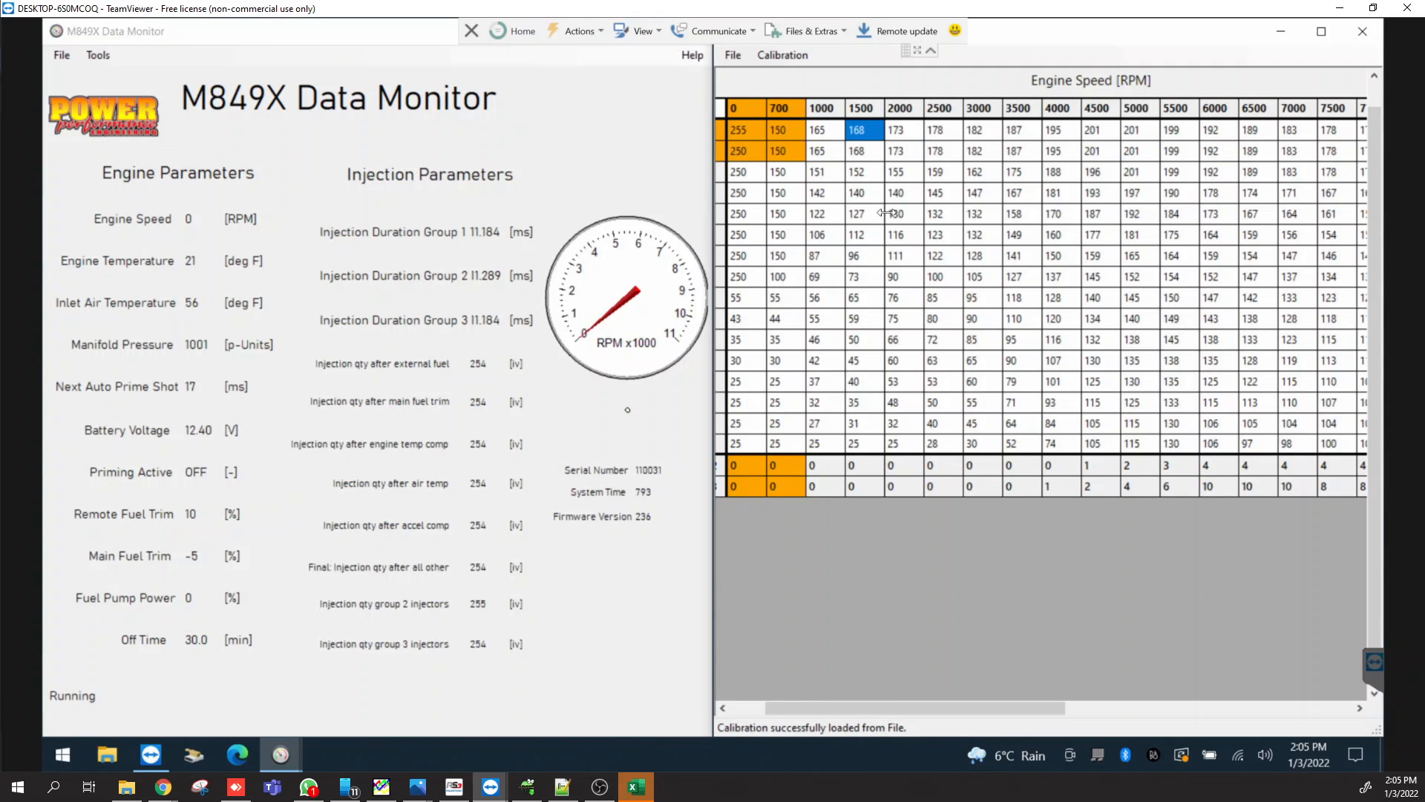
{"action": "left_click_drag", "start_coordinate": [1053, 710], "coordinate": [1355, 713]}
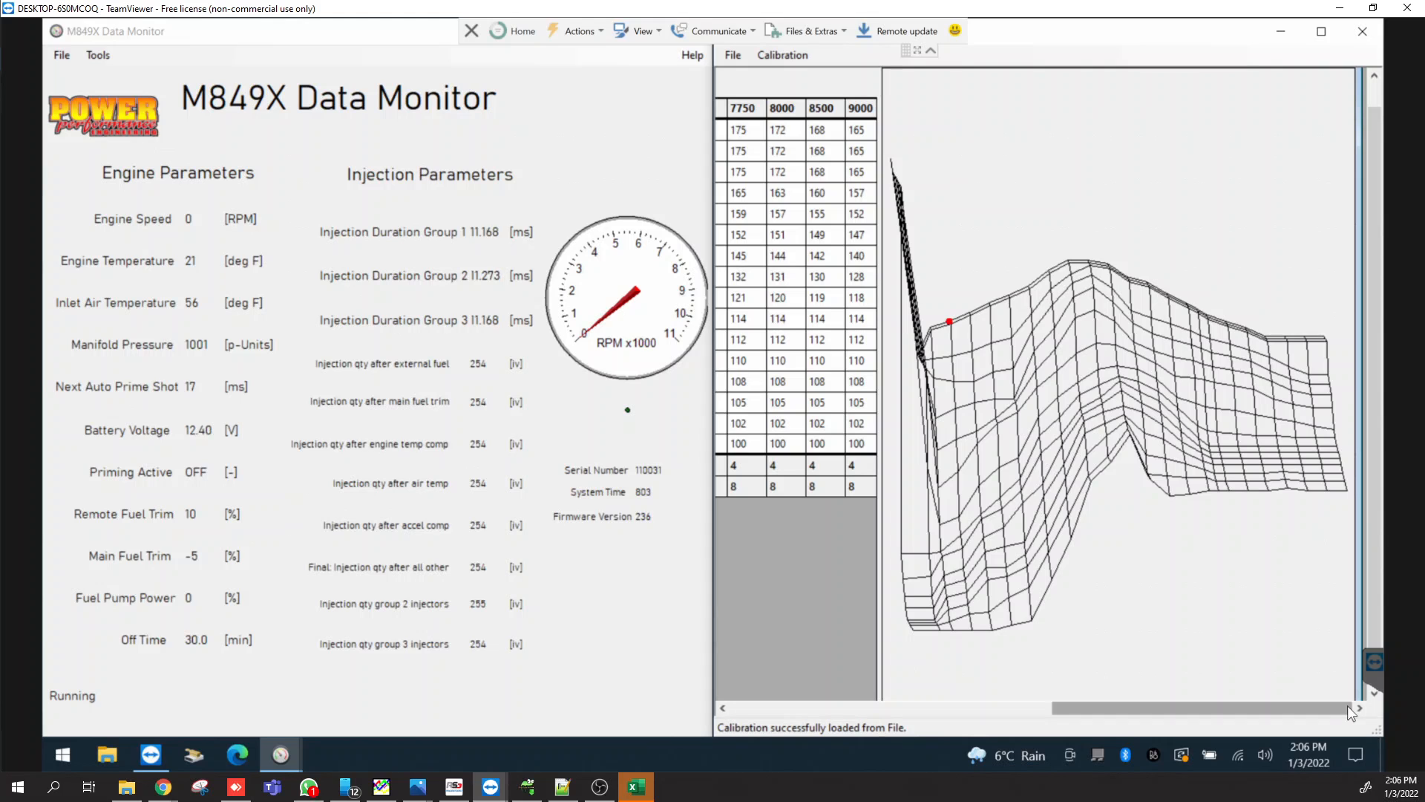
{"action": "left_click_drag", "start_coordinate": [1191, 706], "coordinate": [795, 625]}
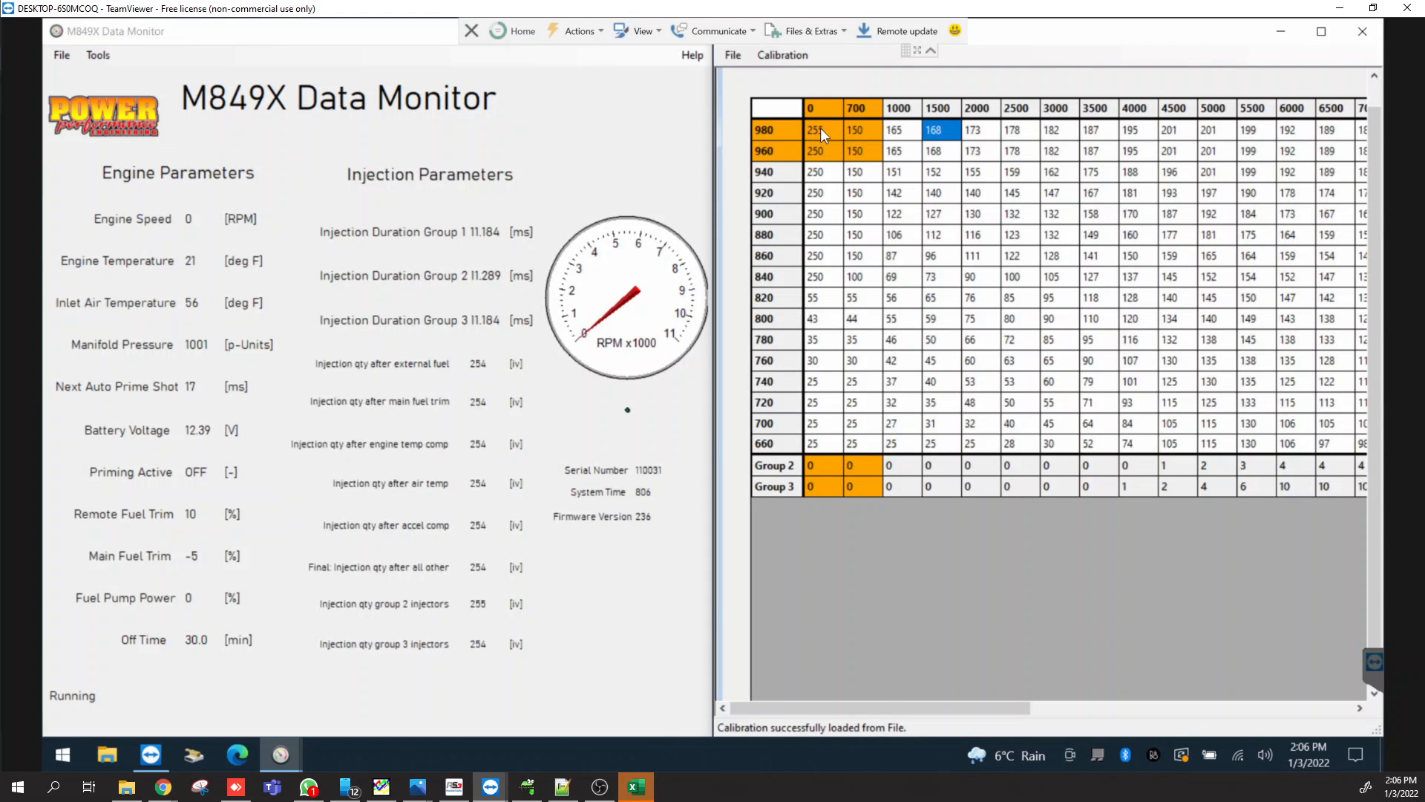
Select the main fuel cells from 980 p-Units, 0 RPM down to the 660 p-Units row, and download the calibration from the ECU
{"action": "left_click_drag", "start_coordinate": [817, 127], "coordinate": [1360, 439]}
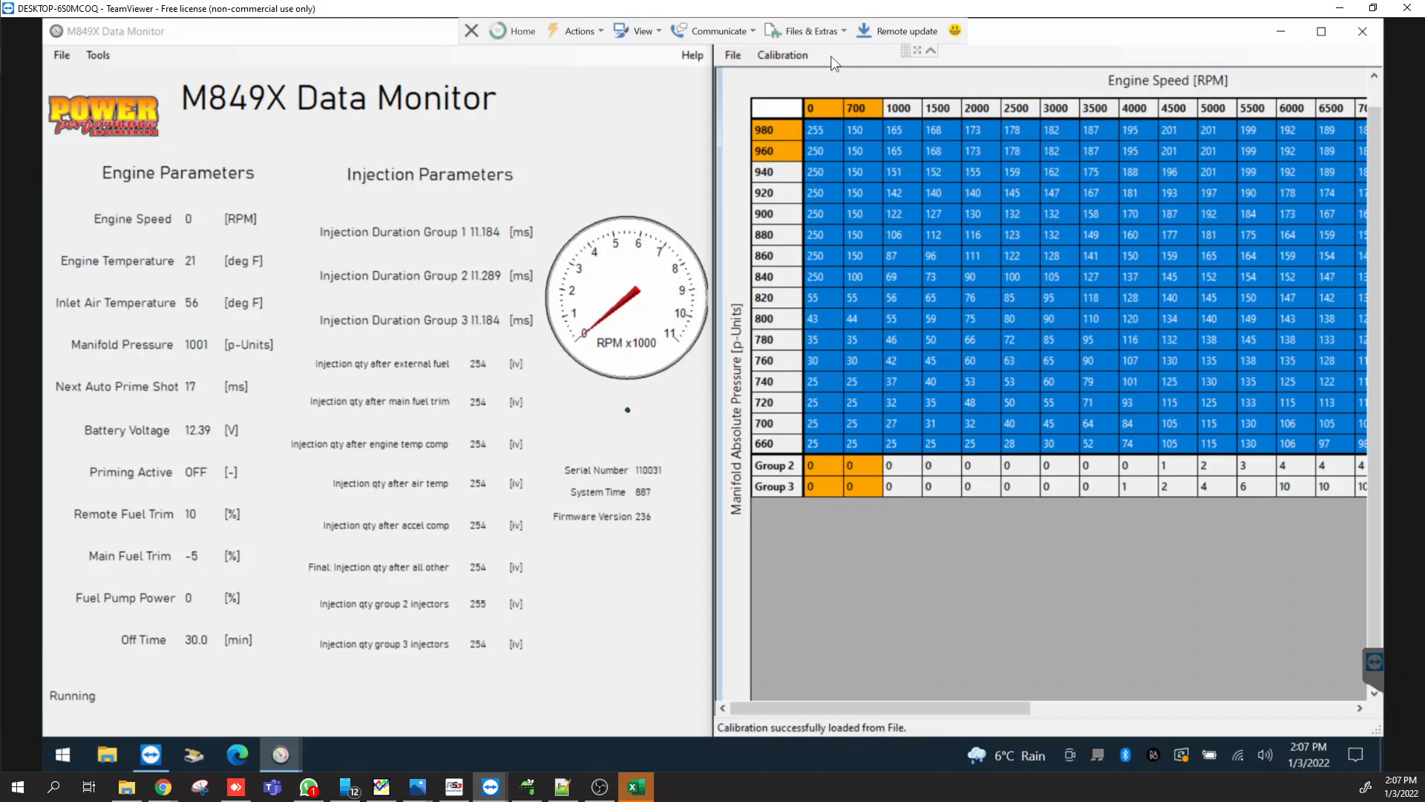
{"action": "left_click", "coordinate": [733, 56]}
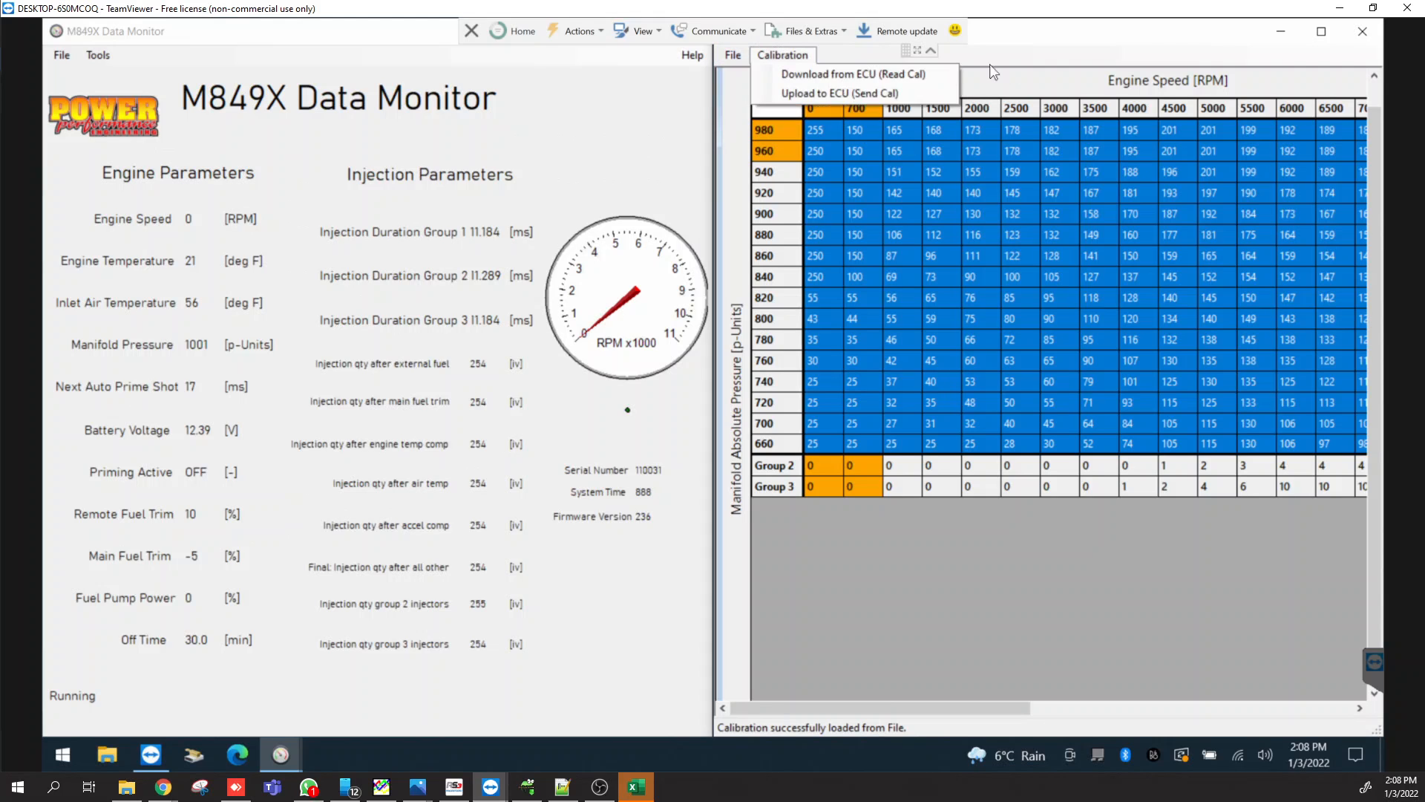
{"action": "left_click", "coordinate": [1029, 57]}
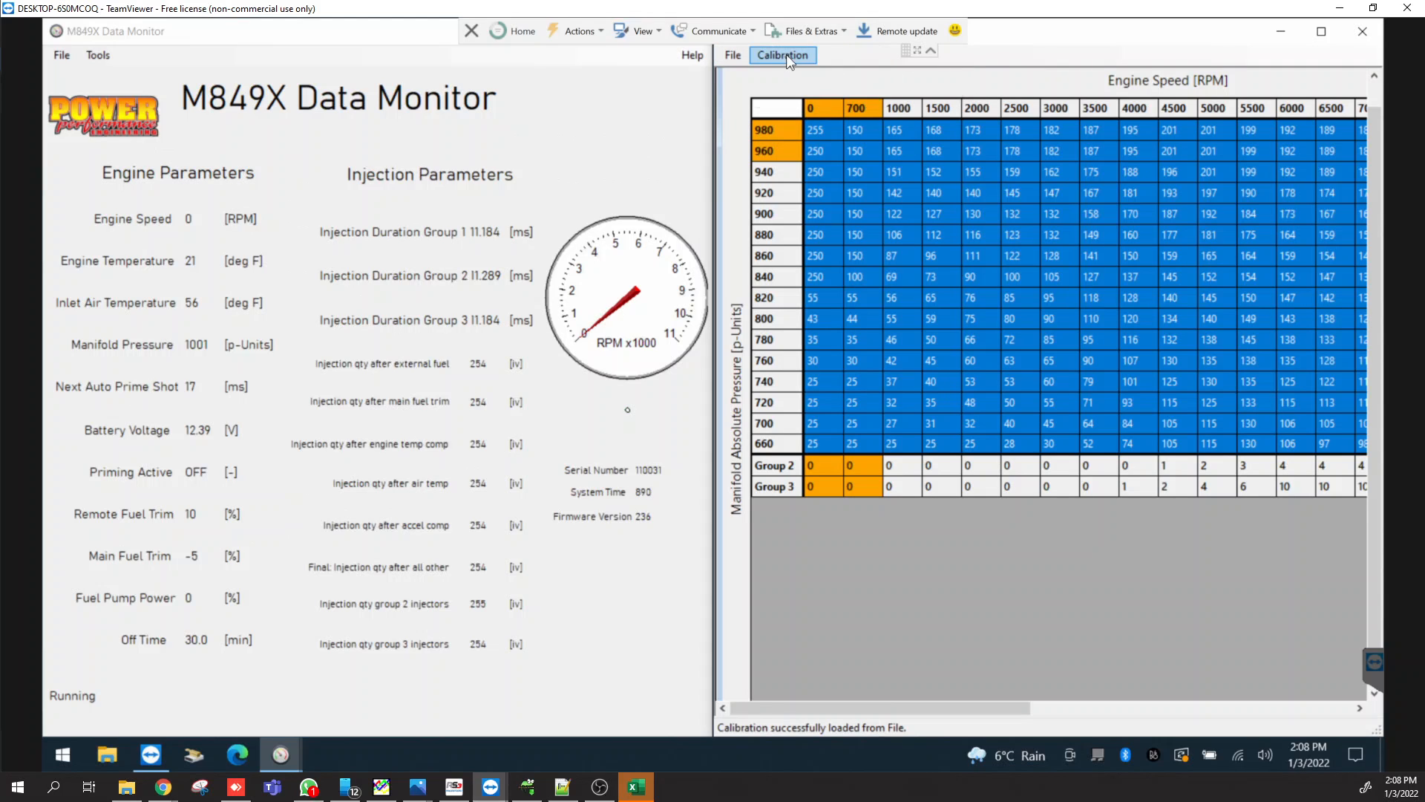
{"action": "left_click", "coordinate": [786, 55]}
{"action": "left_click", "coordinate": [799, 74]}
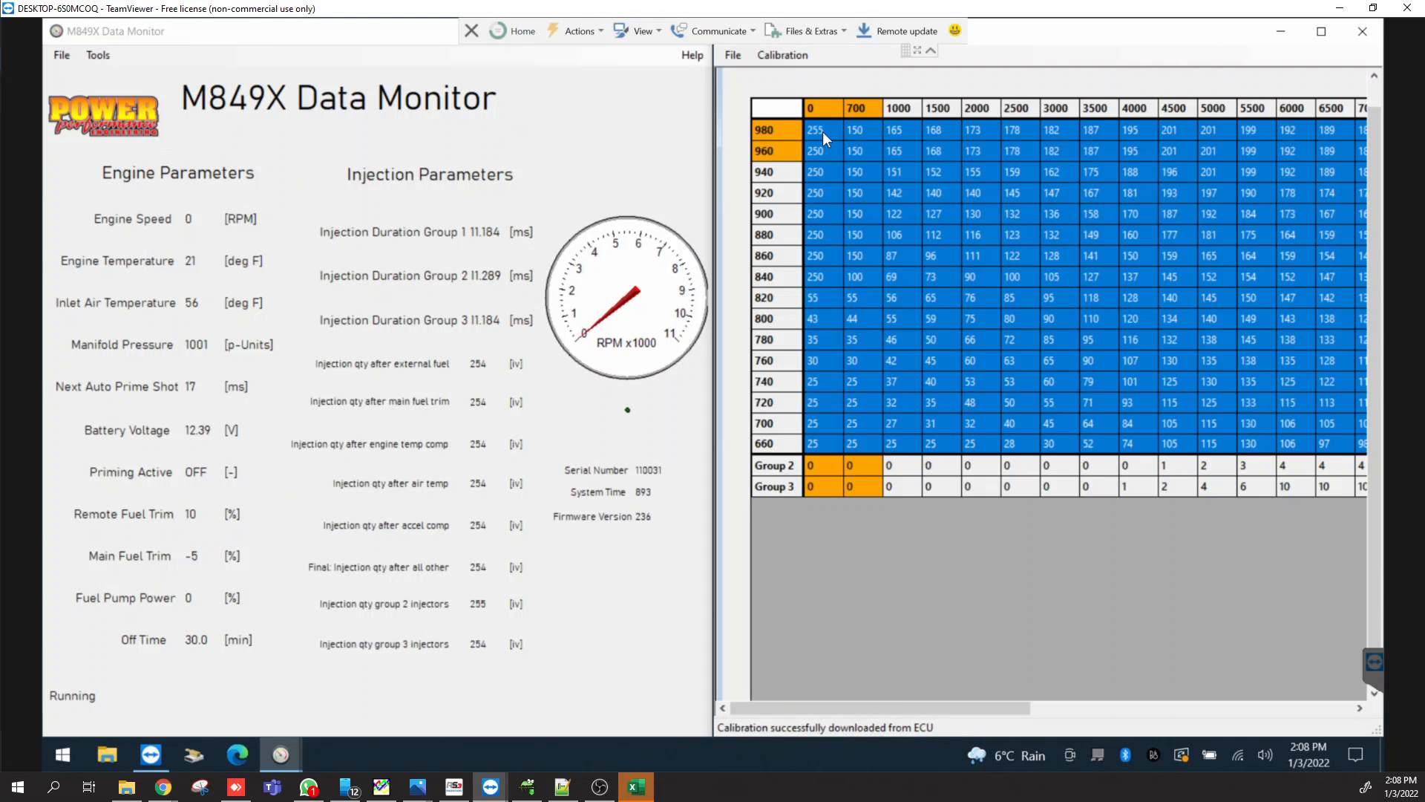
{"action": "left_click_drag", "start_coordinate": [953, 709], "coordinate": [1279, 729]}
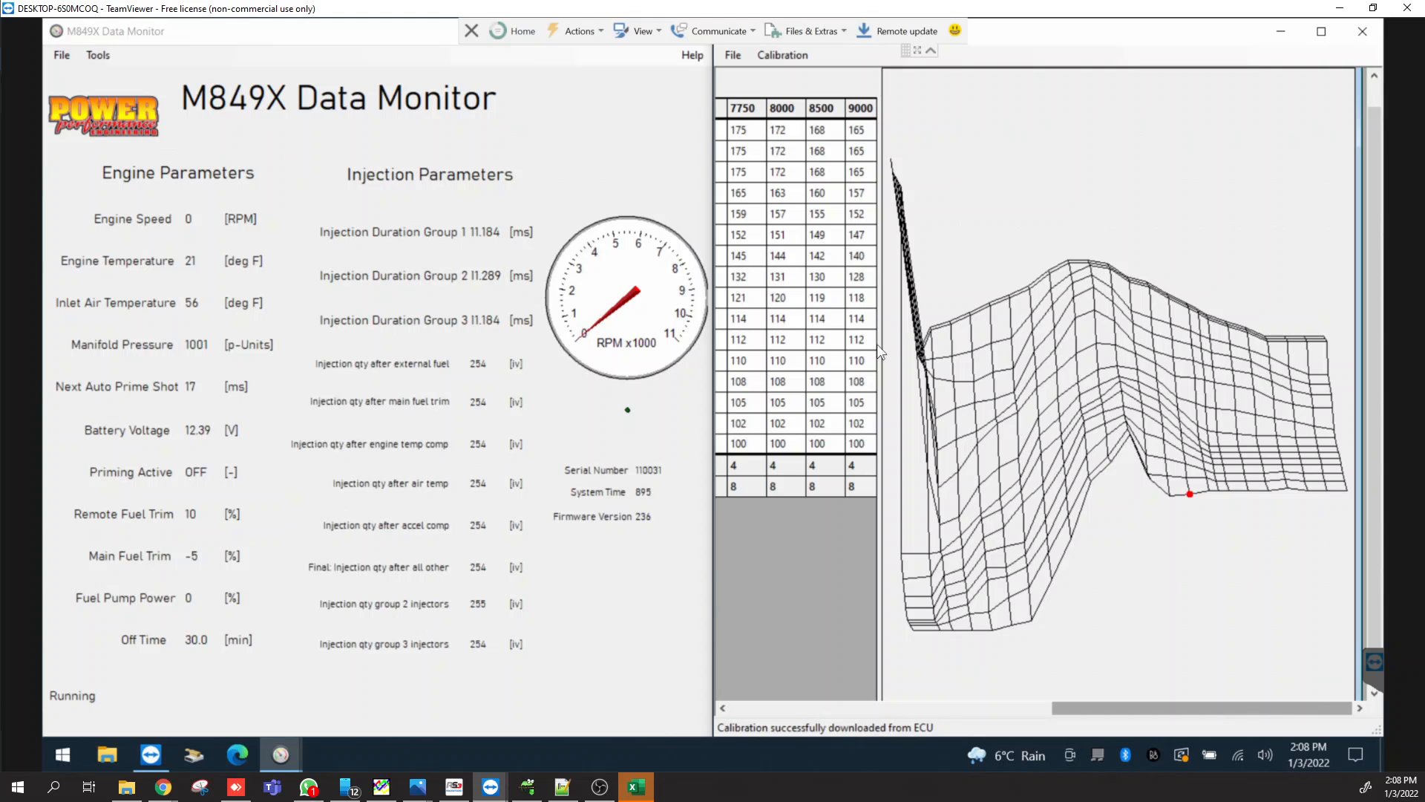
{"action": "left_click_drag", "start_coordinate": [1061, 709], "coordinate": [760, 708]}
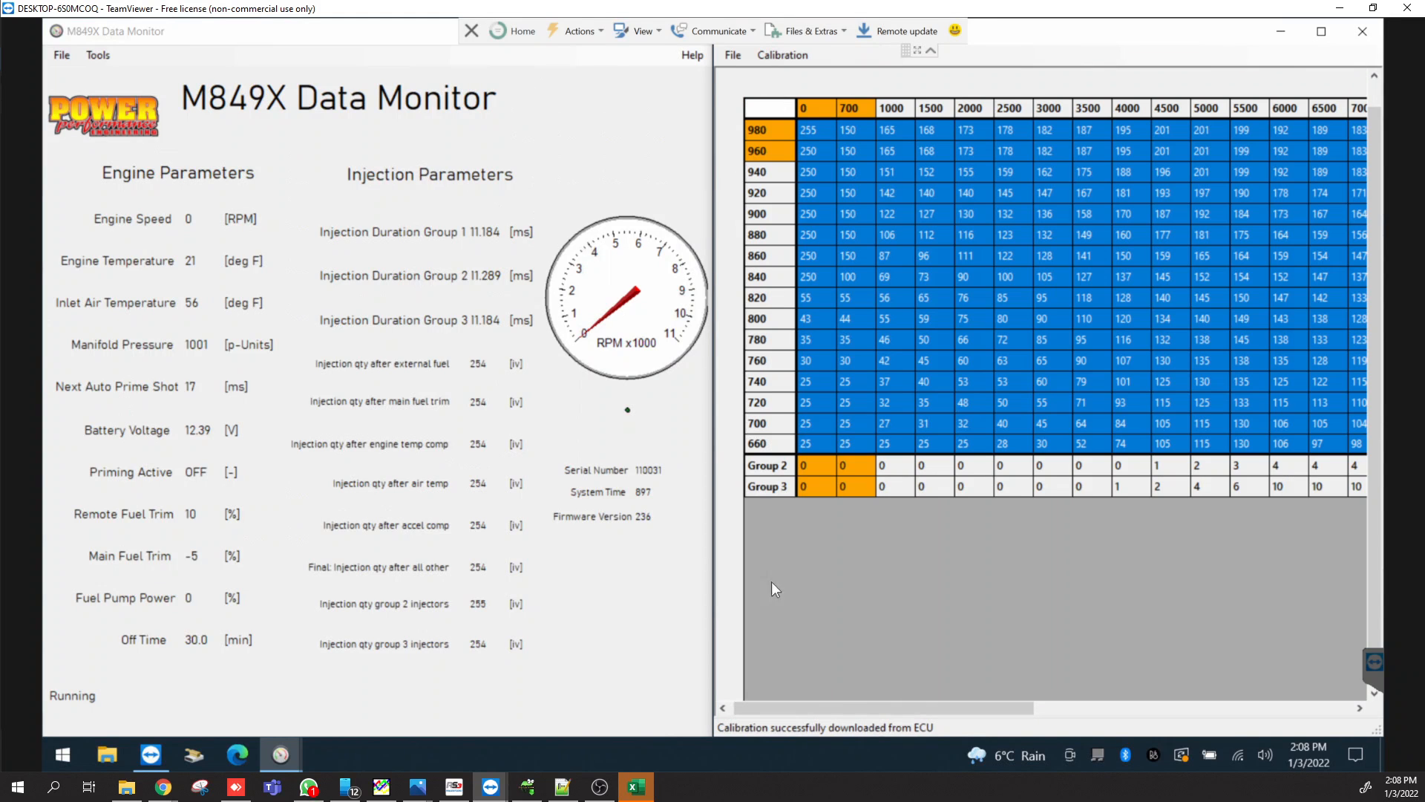
{"action": "left_click", "coordinate": [69, 56]}
{"action": "left_click", "coordinate": [69, 57]}
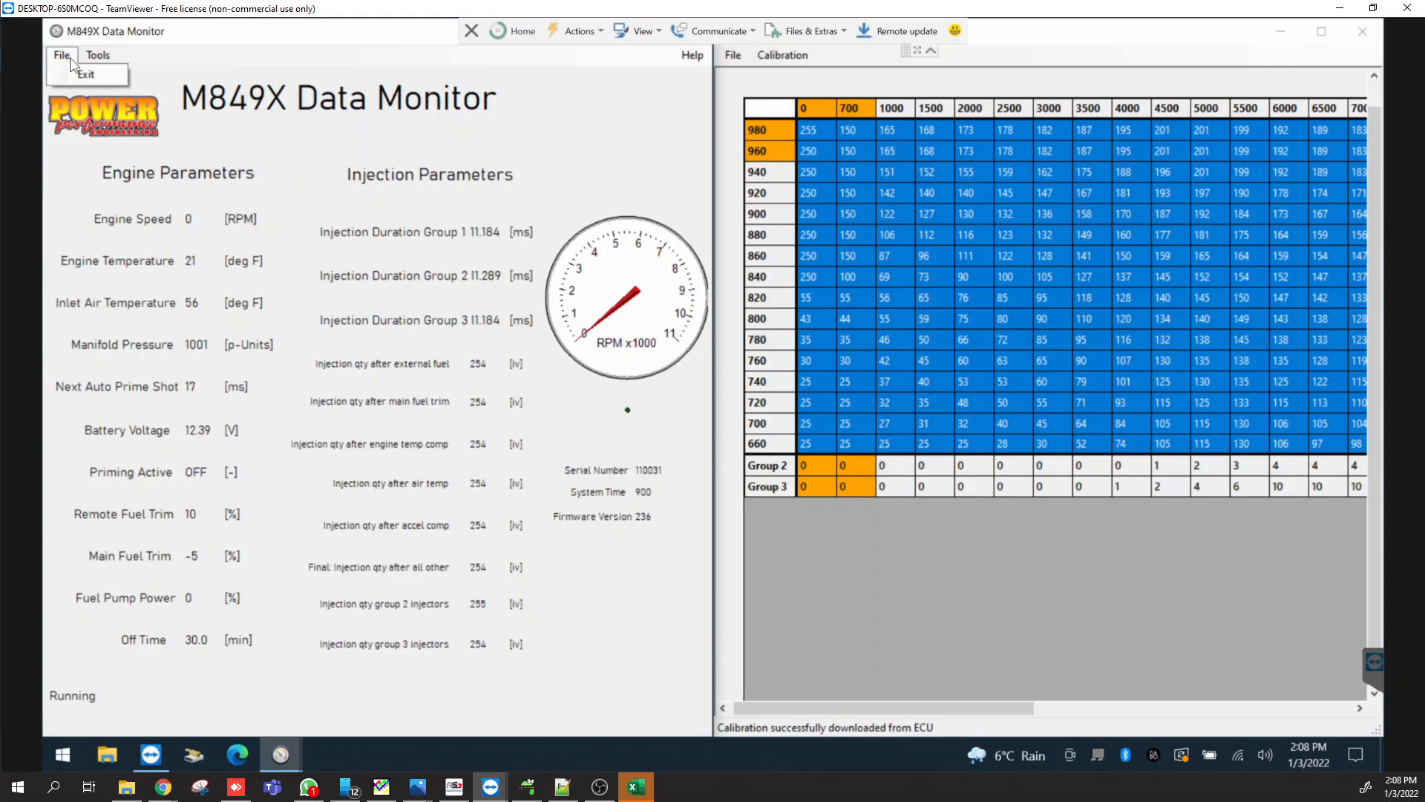
{"action": "left_click", "coordinate": [288, 754]}
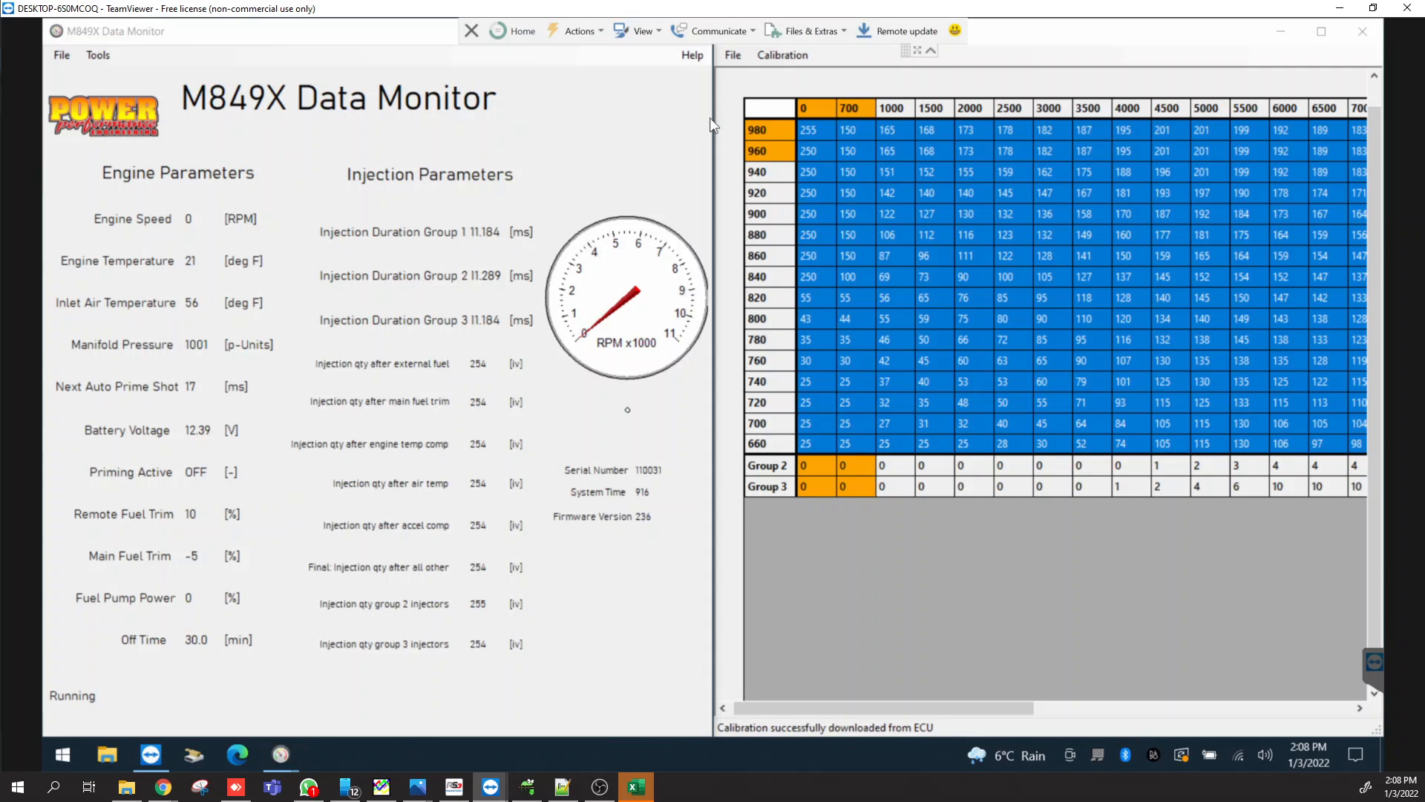
{"action": "left_click_drag", "start_coordinate": [711, 122], "coordinate": [711, 121]}
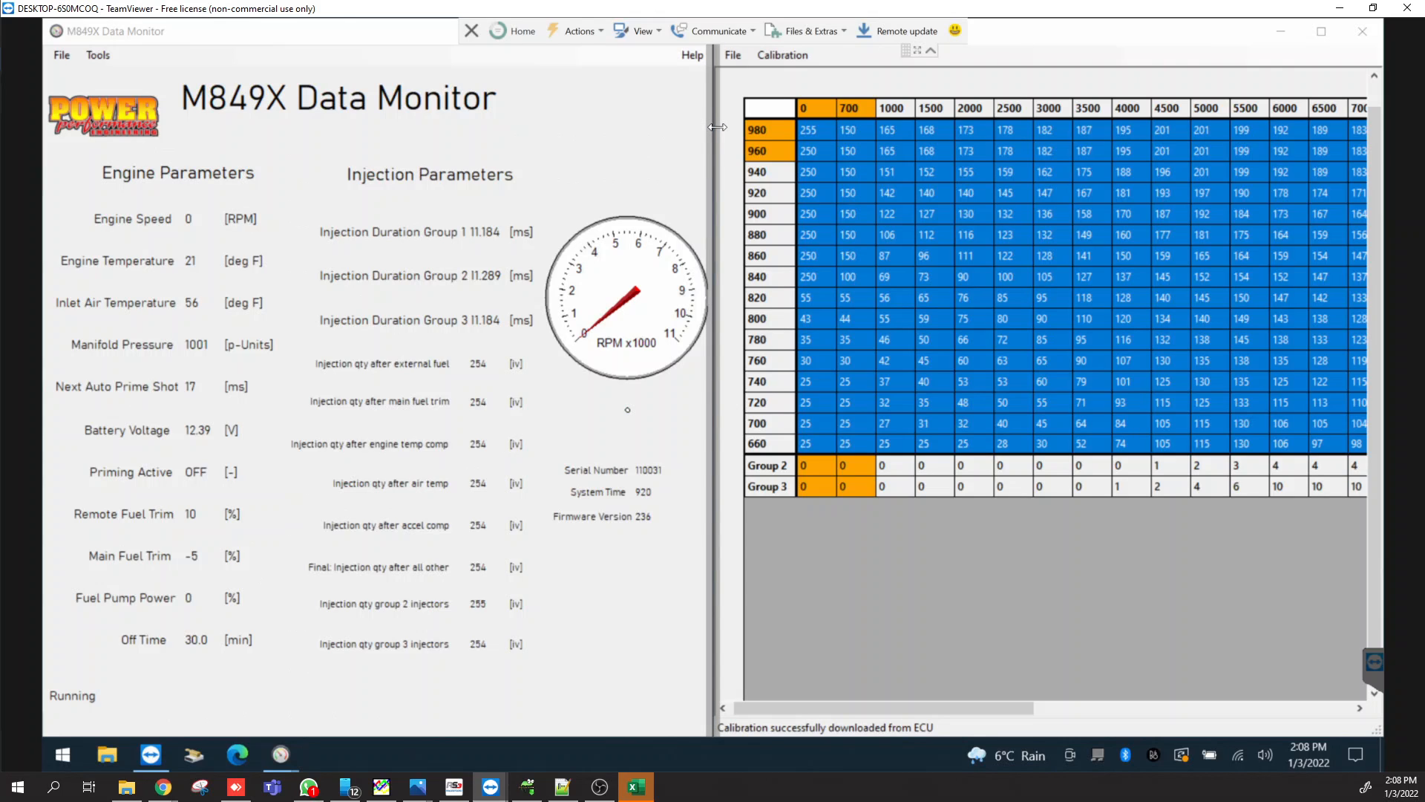
{"action": "left_click_drag", "start_coordinate": [717, 127], "coordinate": [720, 127]}
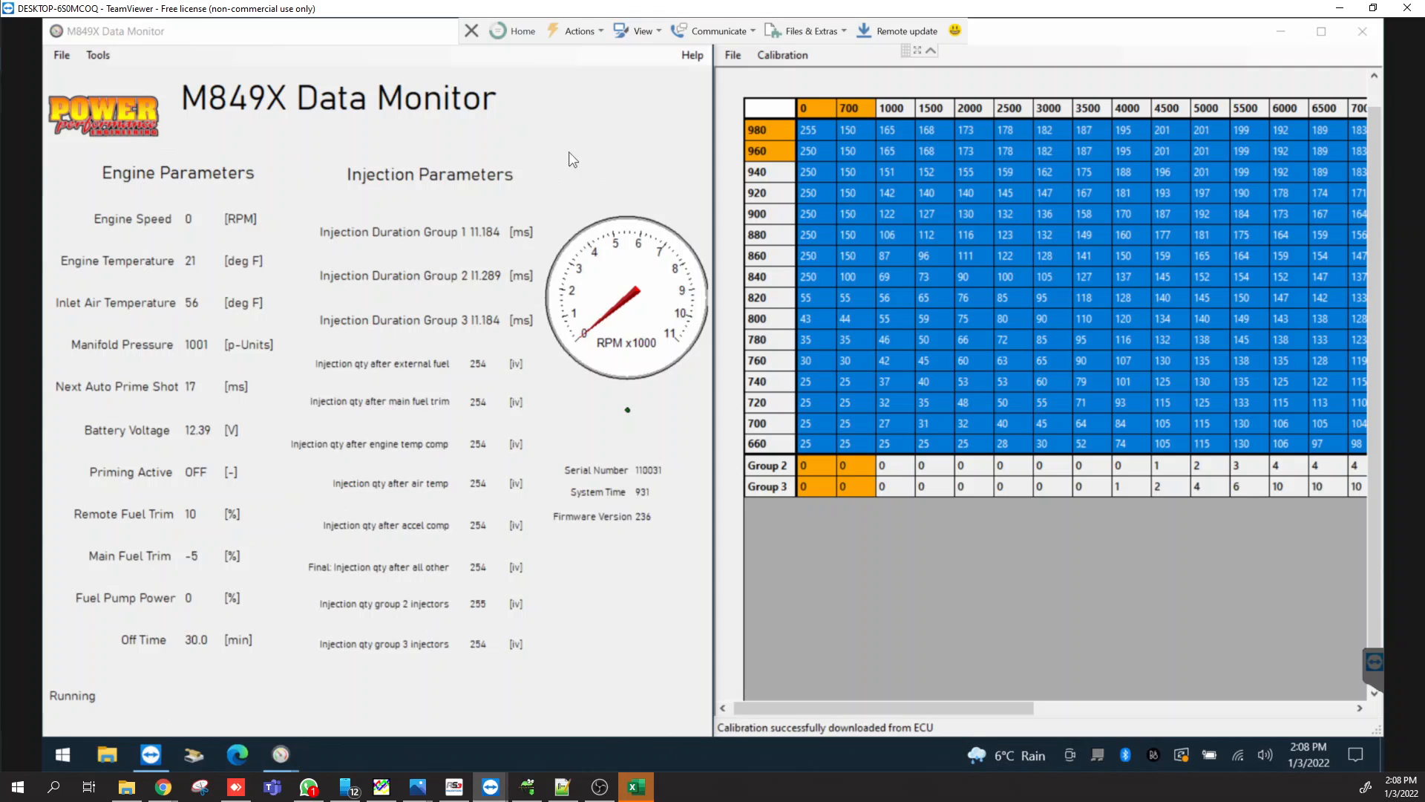
Replace the large cell selection with only the fuel cell at 820 p-Units and 2500 RPM
{"action": "left_click", "coordinate": [1086, 215]}
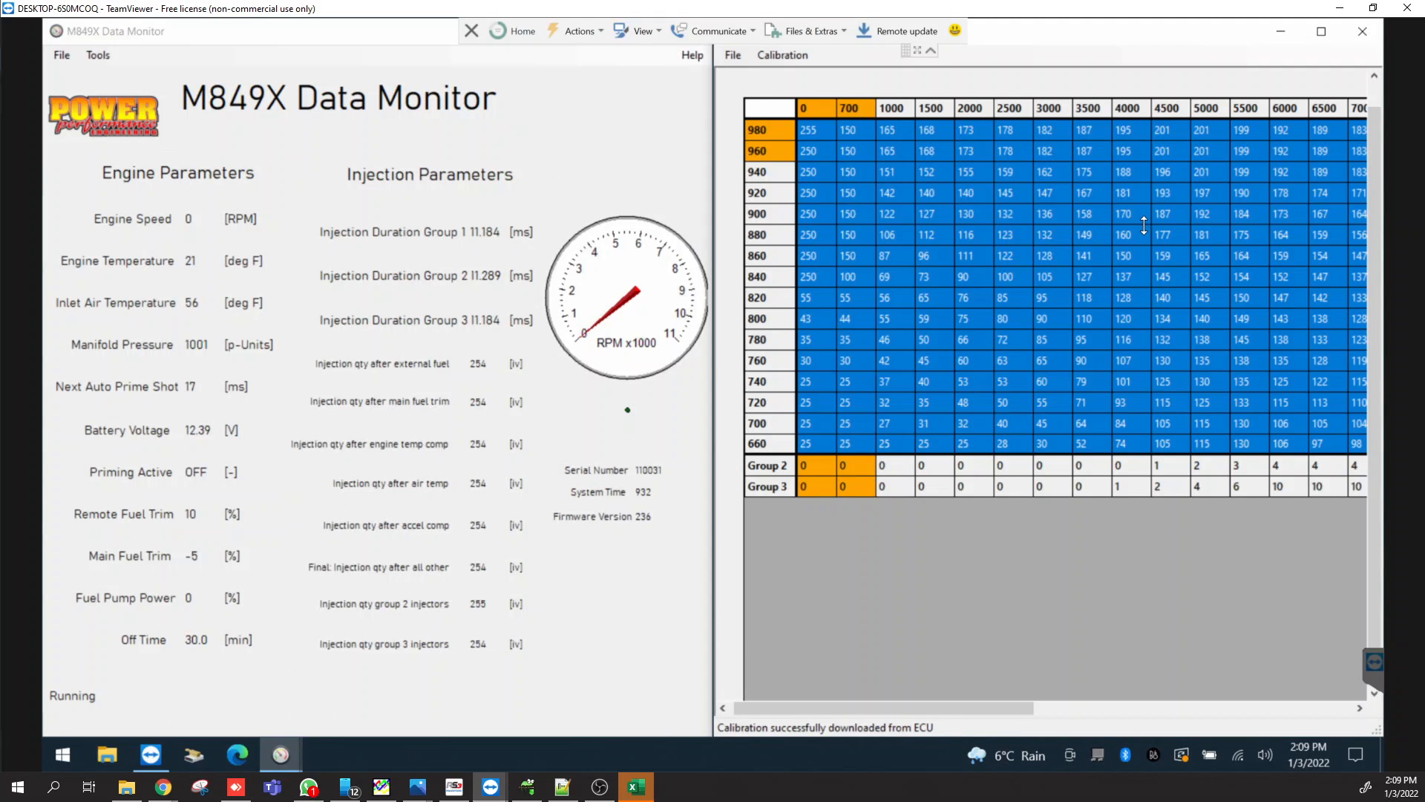
{"action": "left_click", "coordinate": [1024, 293]}
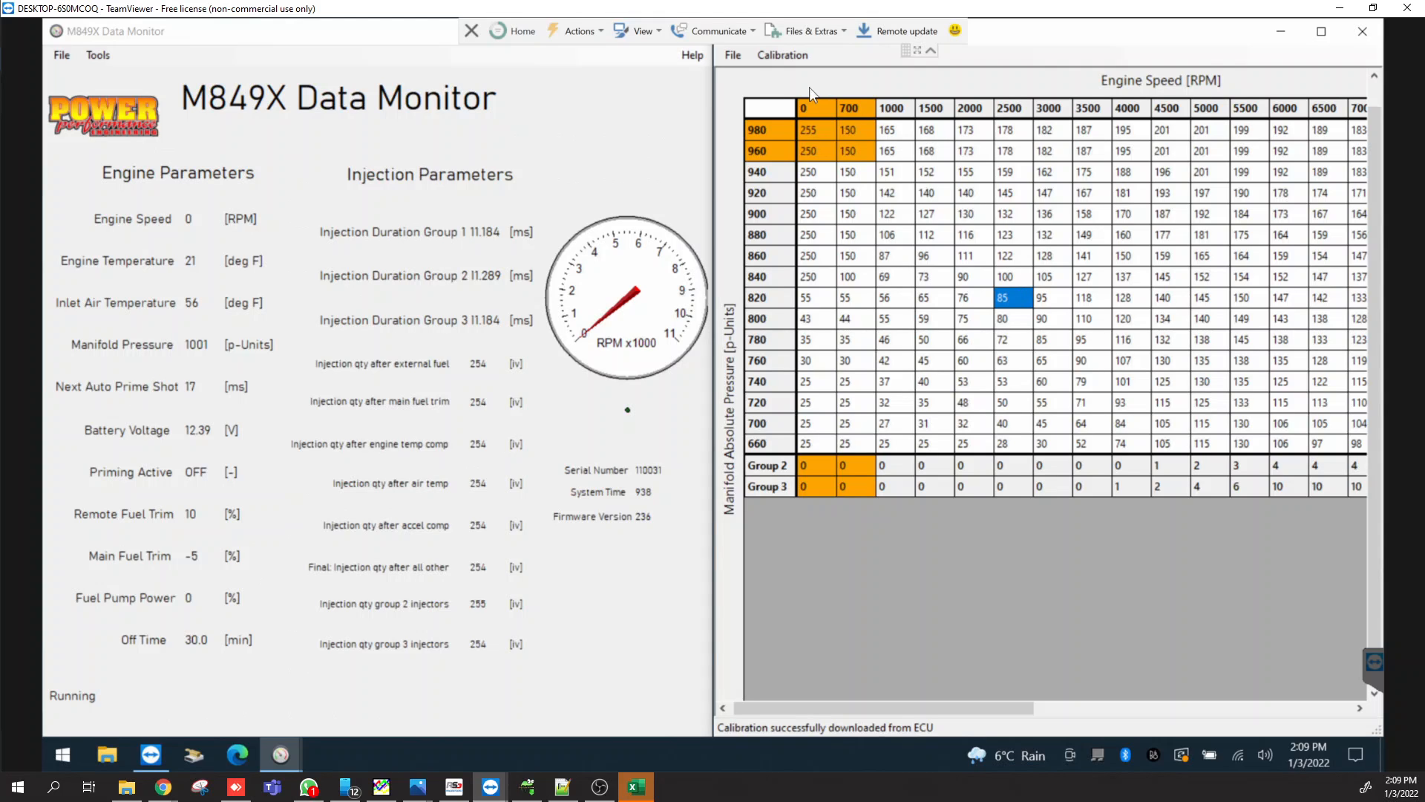
Select the fuel cell at 900 p-Units and 2500 RPM
{"action": "left_click", "coordinate": [1011, 222]}
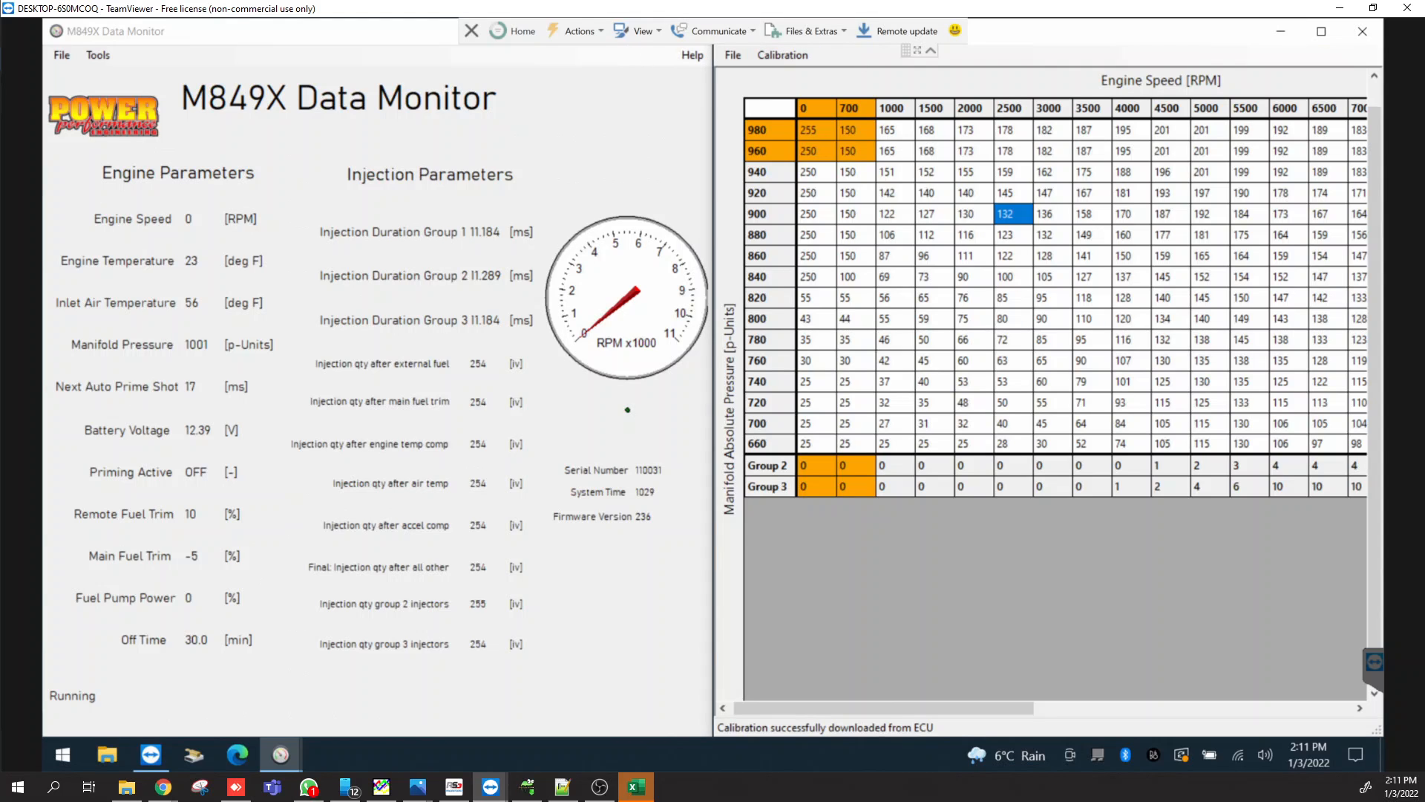
{"action": "key", "text": "alt+Tab"}
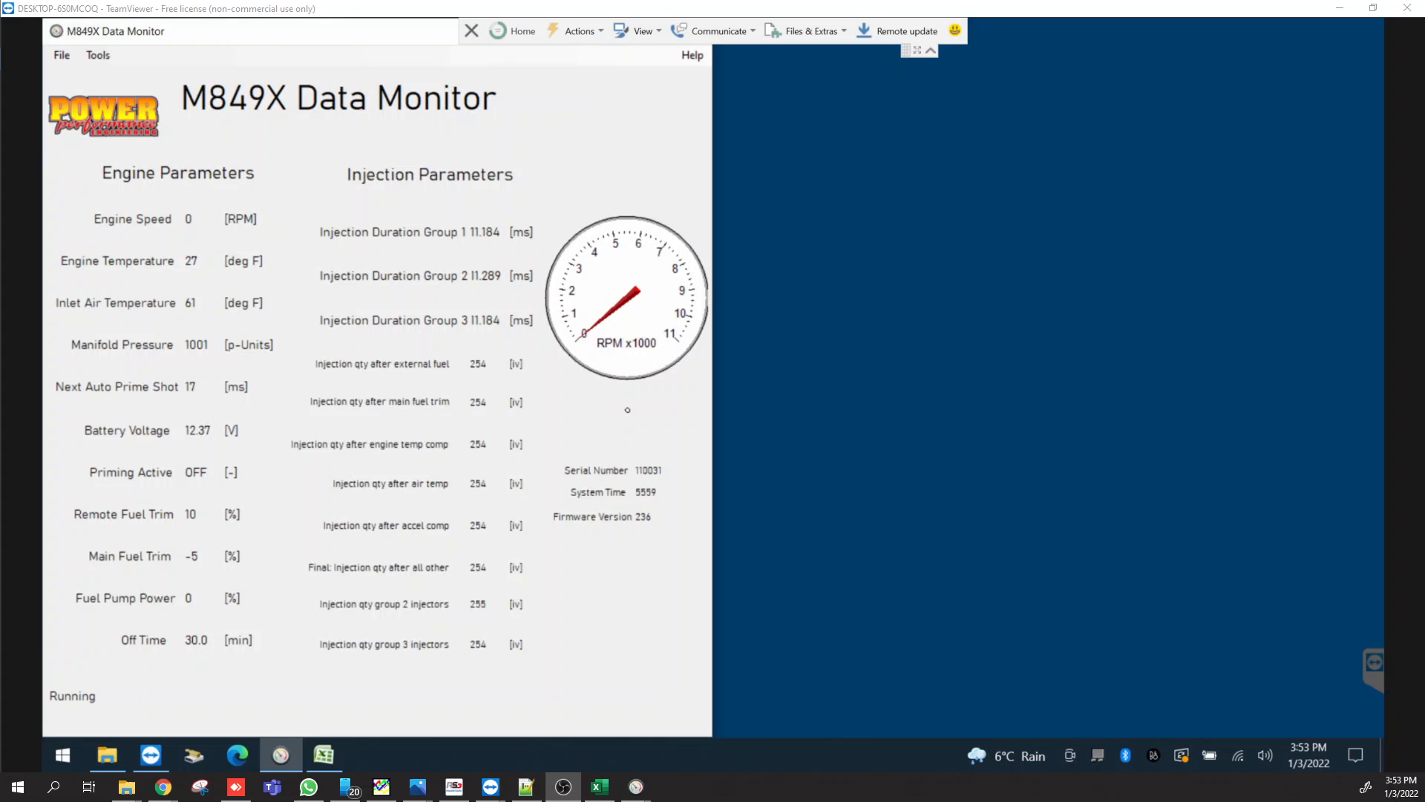
Move the Data Monitor window aside, open the desktop's CALIBRATIONS folder and select SAMIXX4.cal
{"action": "left_click", "coordinate": [953, 262]}
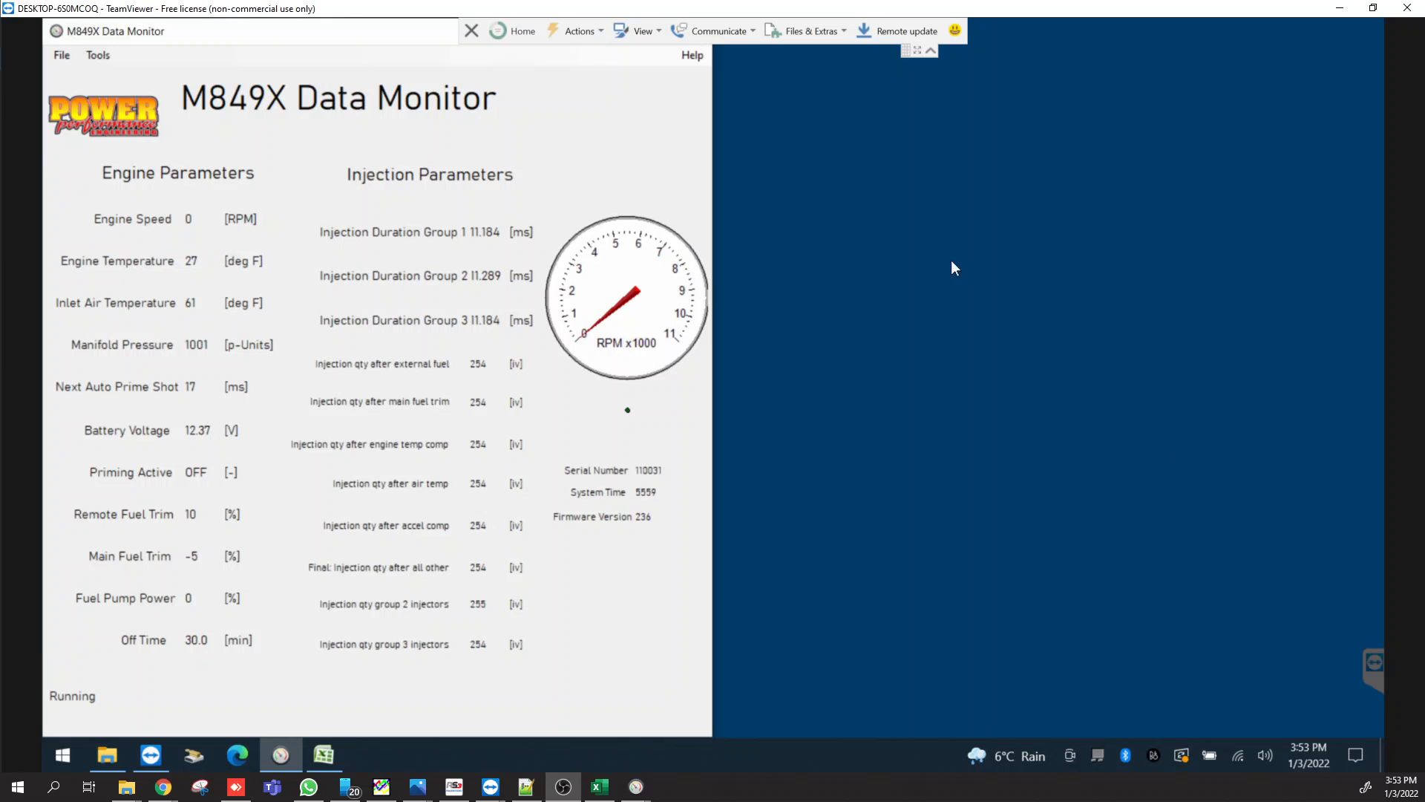
{"action": "left_click_drag", "start_coordinate": [310, 32], "coordinate": [367, 48]}
{"action": "left_click_drag", "start_coordinate": [795, 106], "coordinate": [1128, 115]}
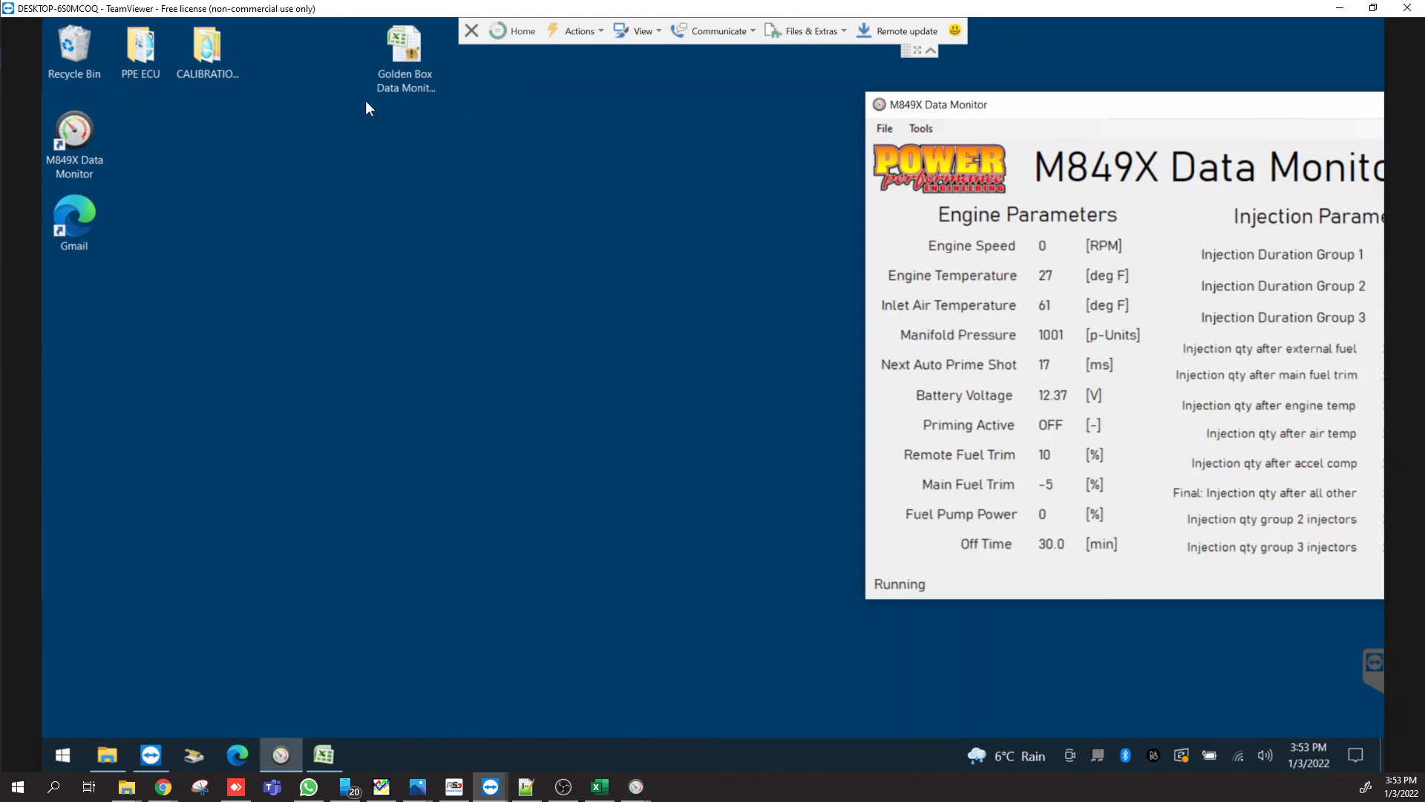
{"action": "double_click", "coordinate": [202, 56]}
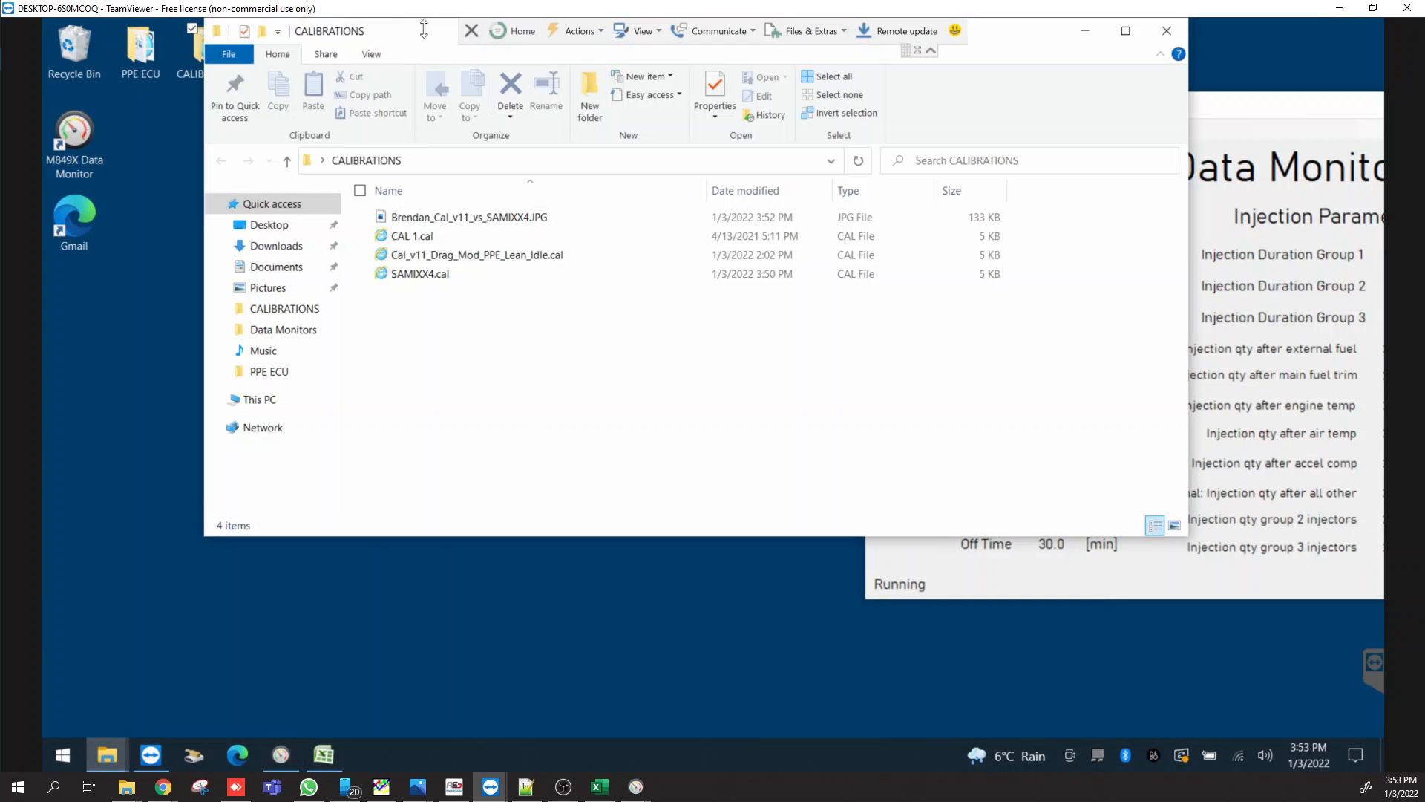
{"action": "left_click_drag", "start_coordinate": [420, 29], "coordinate": [471, 178]}
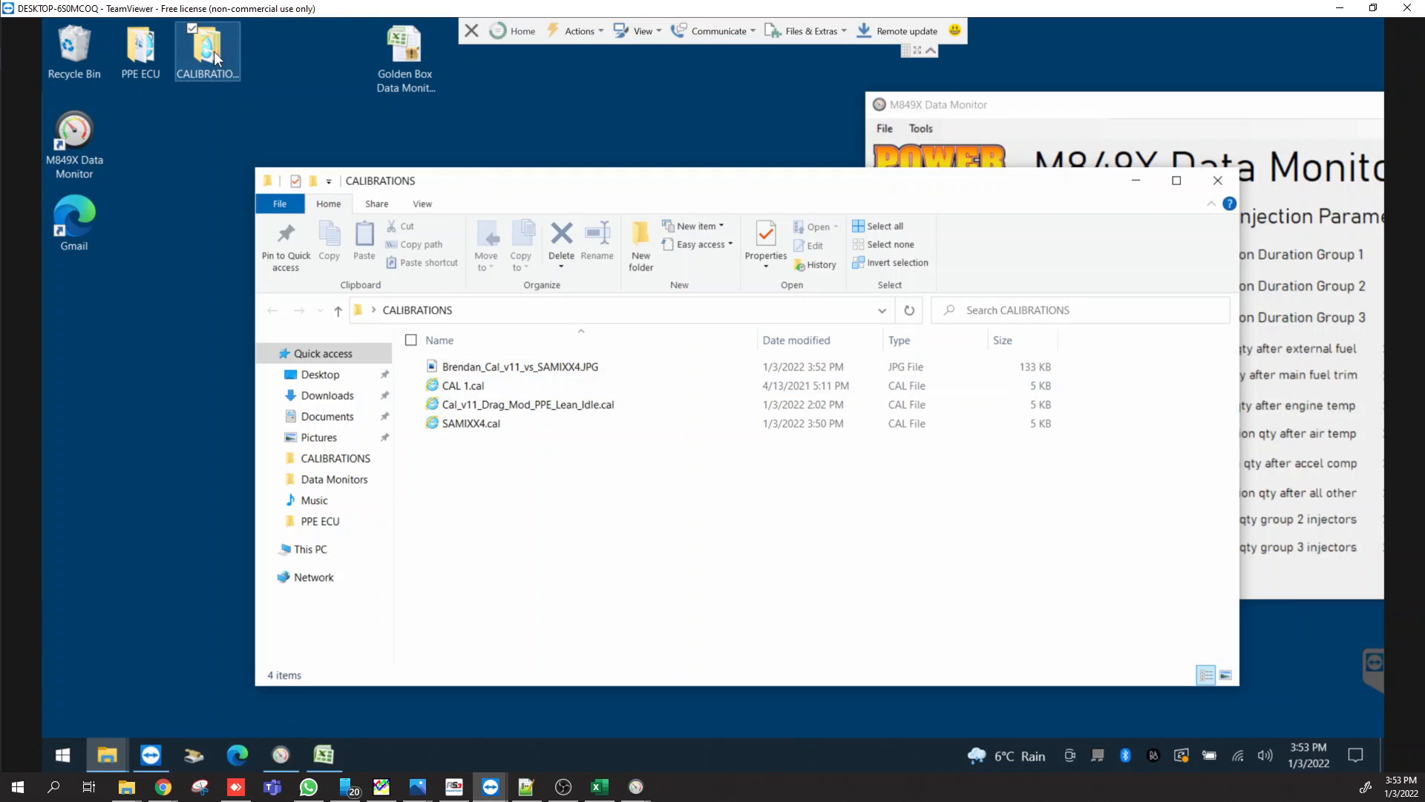
{"action": "left_click", "coordinate": [475, 423]}
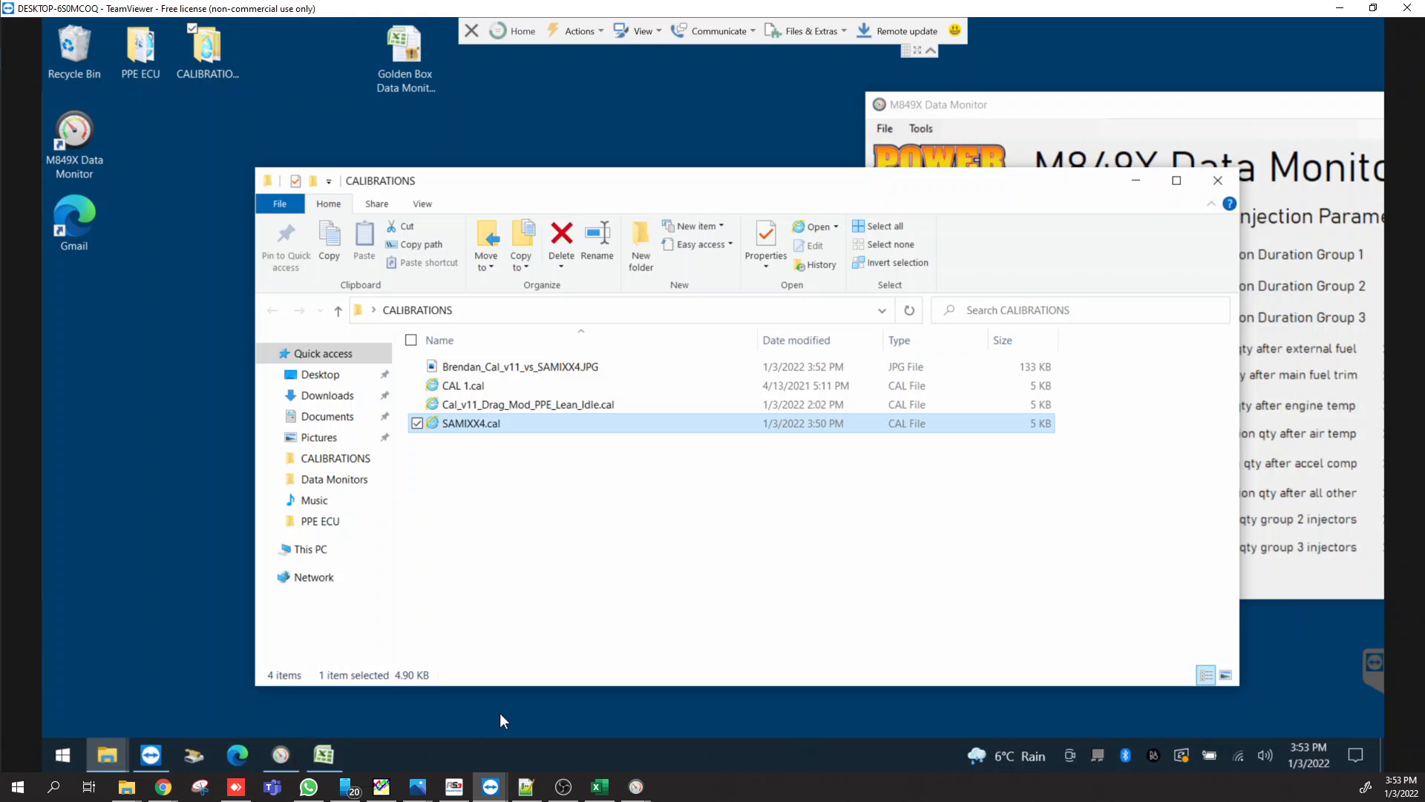
Maximize the Data Monitor, launch the Calibration Editor from it and place the cursor in the Calibration Name field
{"action": "left_click", "coordinate": [1212, 113]}
{"action": "double_click", "coordinate": [1210, 107]}
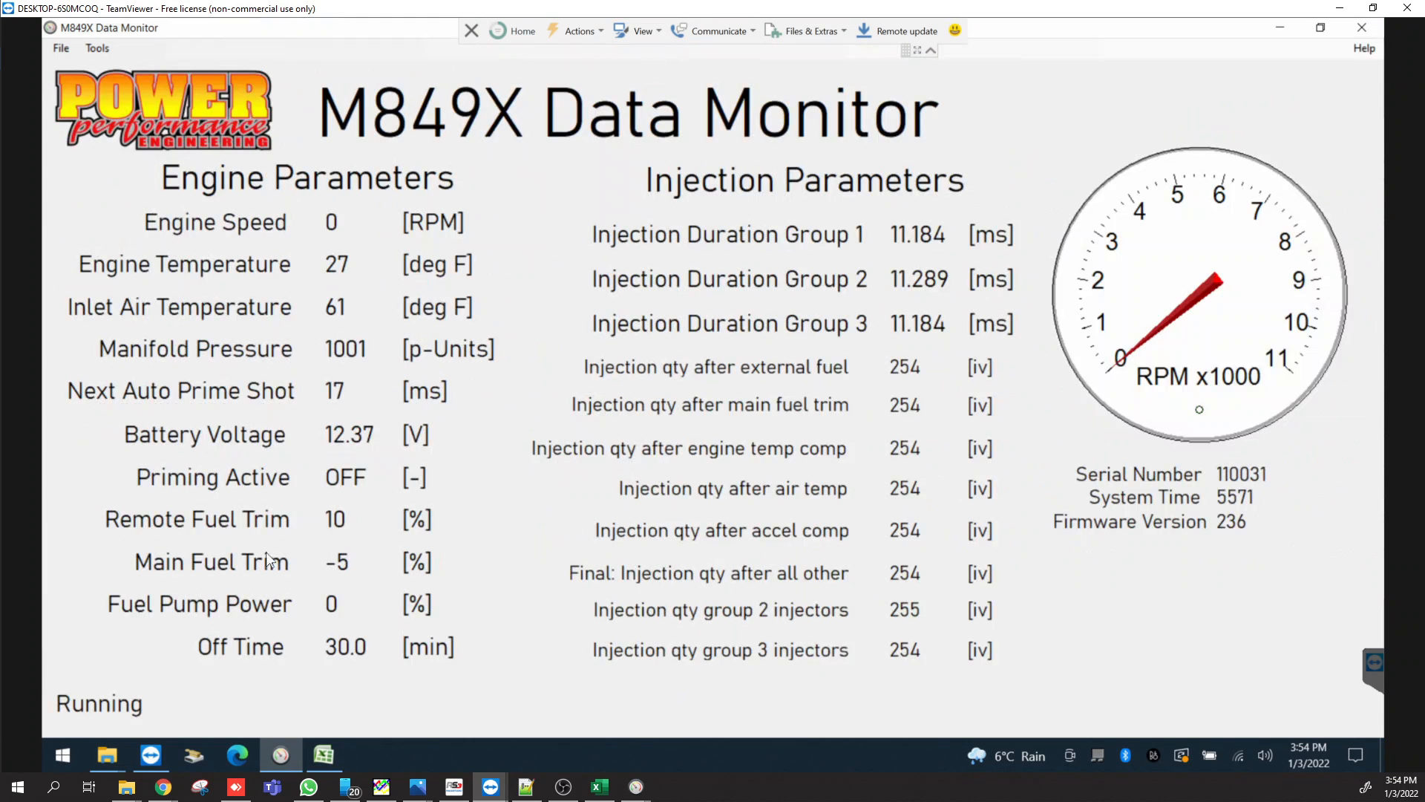
{"action": "left_click", "coordinate": [61, 49]}
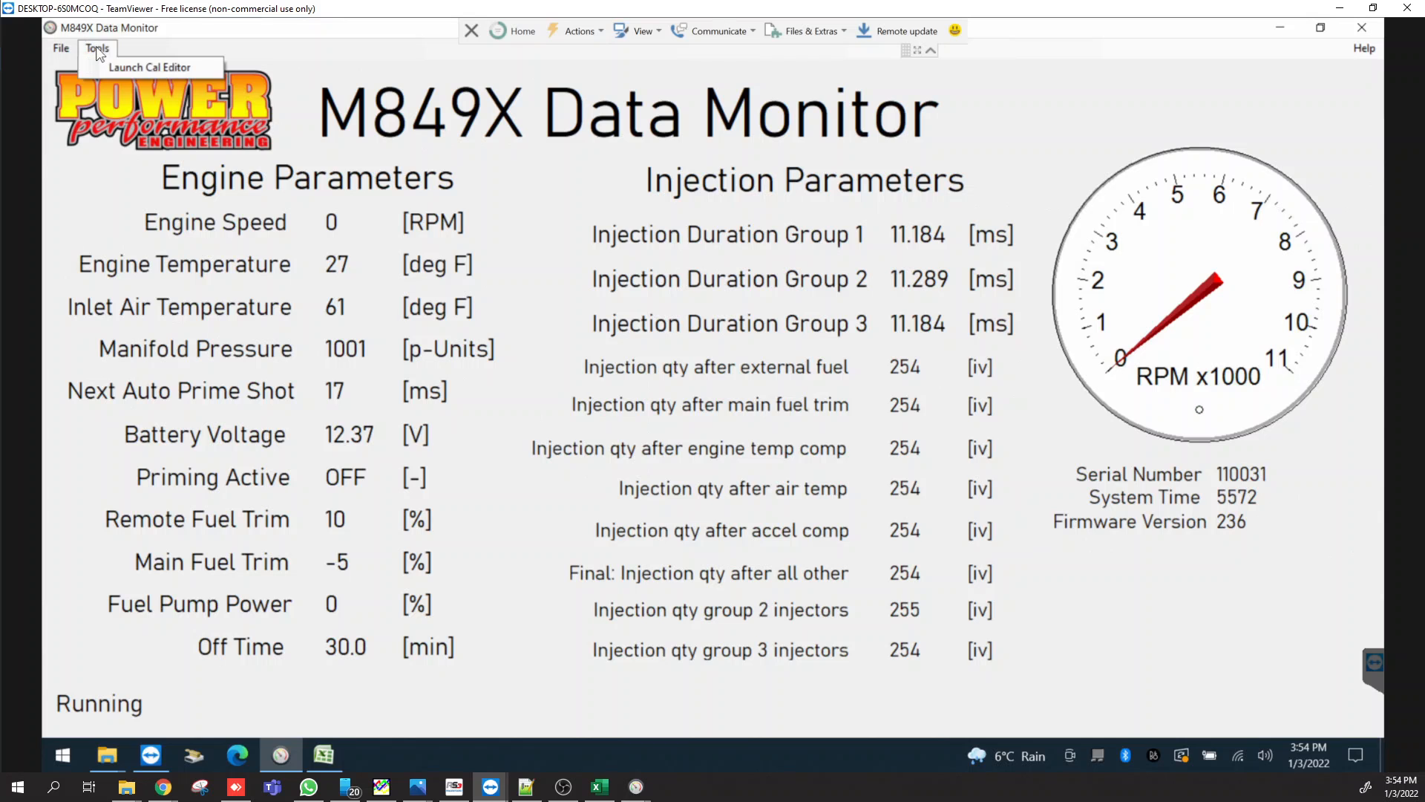
{"action": "mouse_move", "coordinate": [97, 51]}
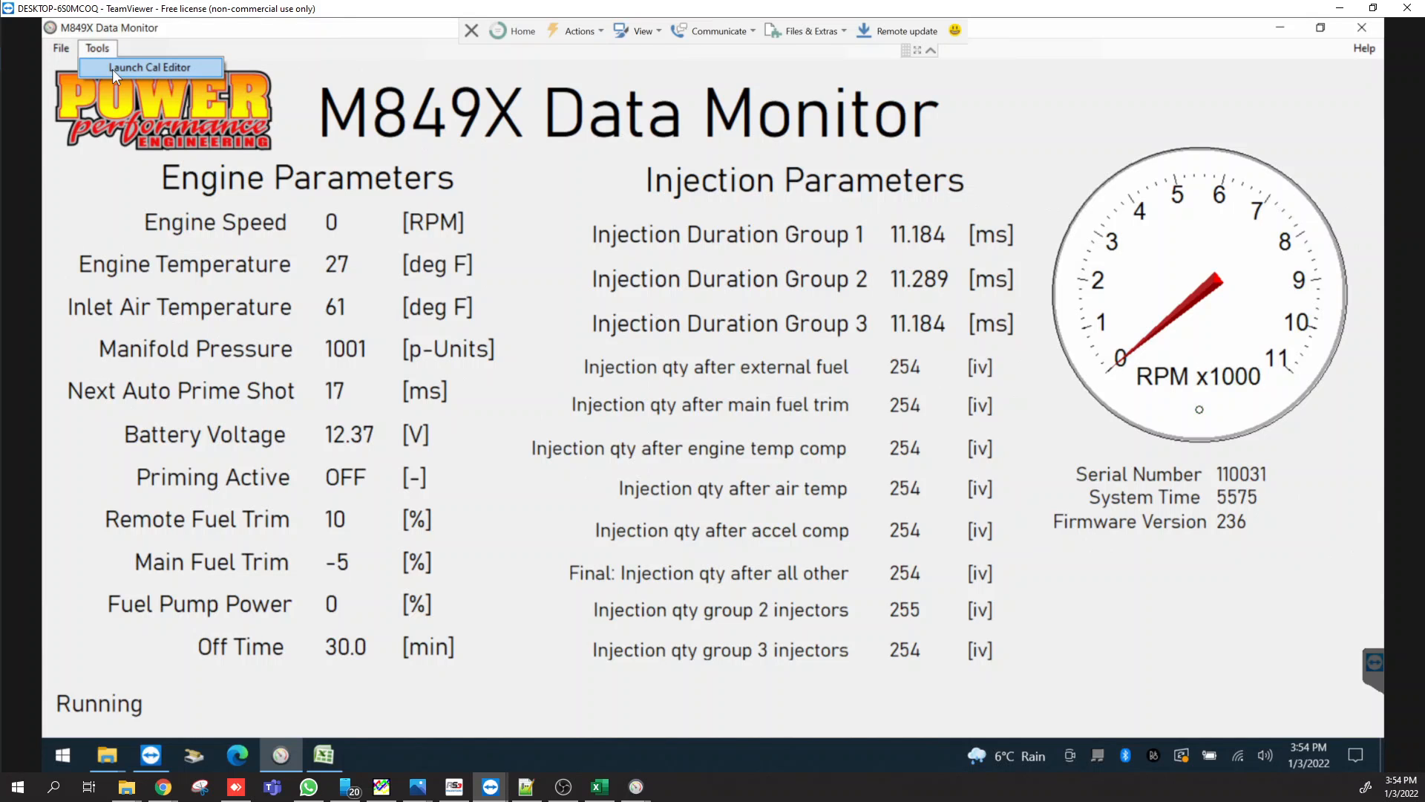
{"action": "left_click", "coordinate": [113, 69]}
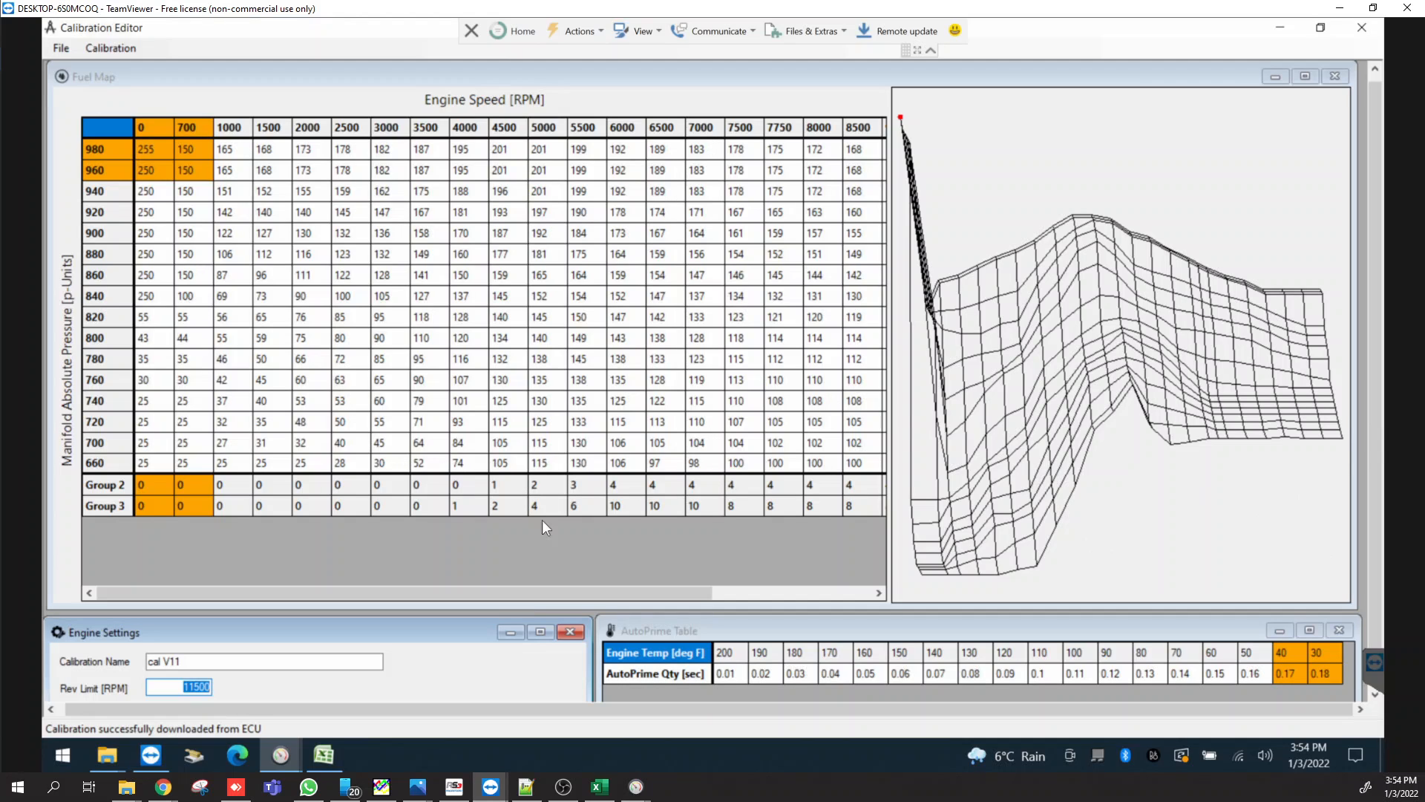
{"action": "left_click", "coordinate": [195, 662]}
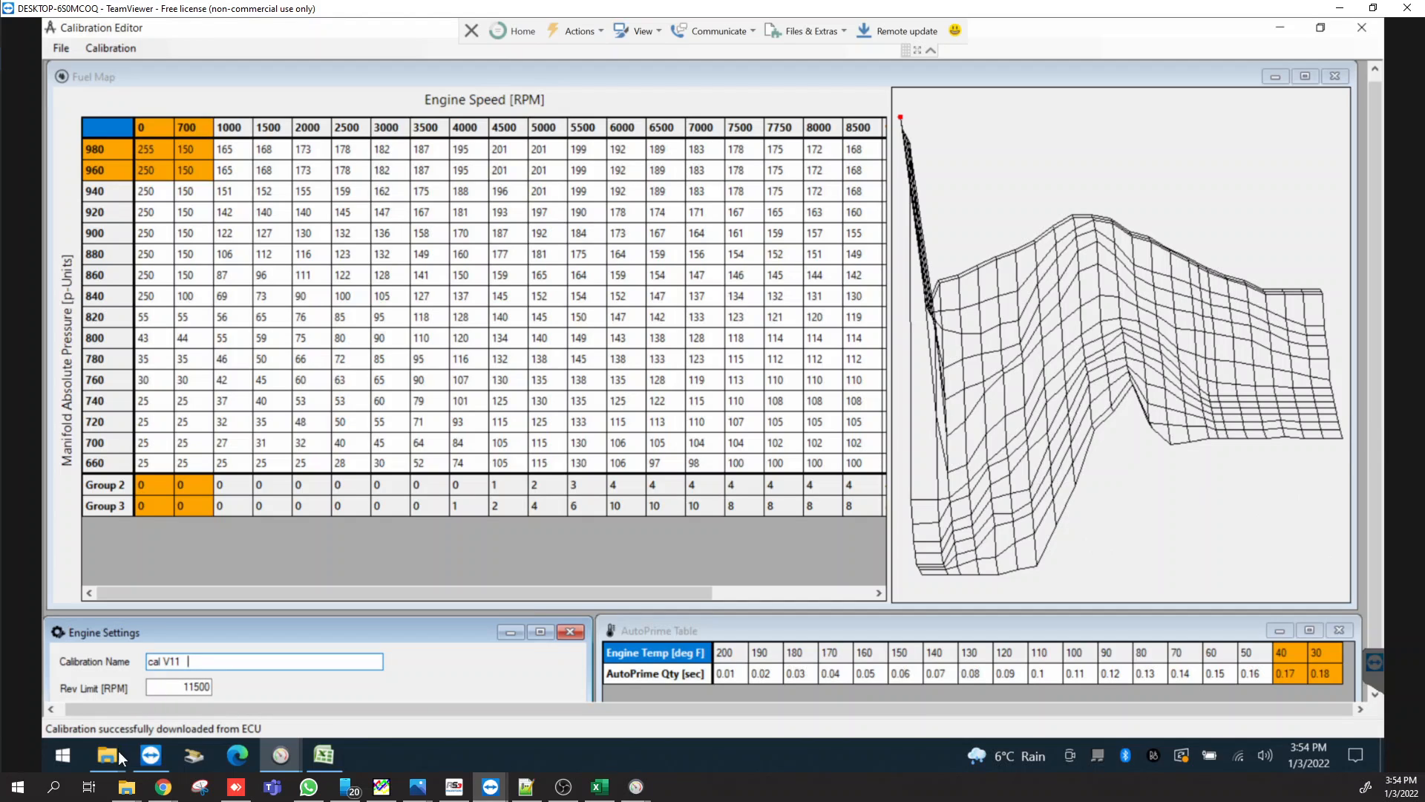
Bring up the CALIBRATIONS folder, point out Cal_v11_Drag_Mod_PPE_Lean_Idle.cal and minimize the folder window
{"action": "mouse_move", "coordinate": [111, 756]}
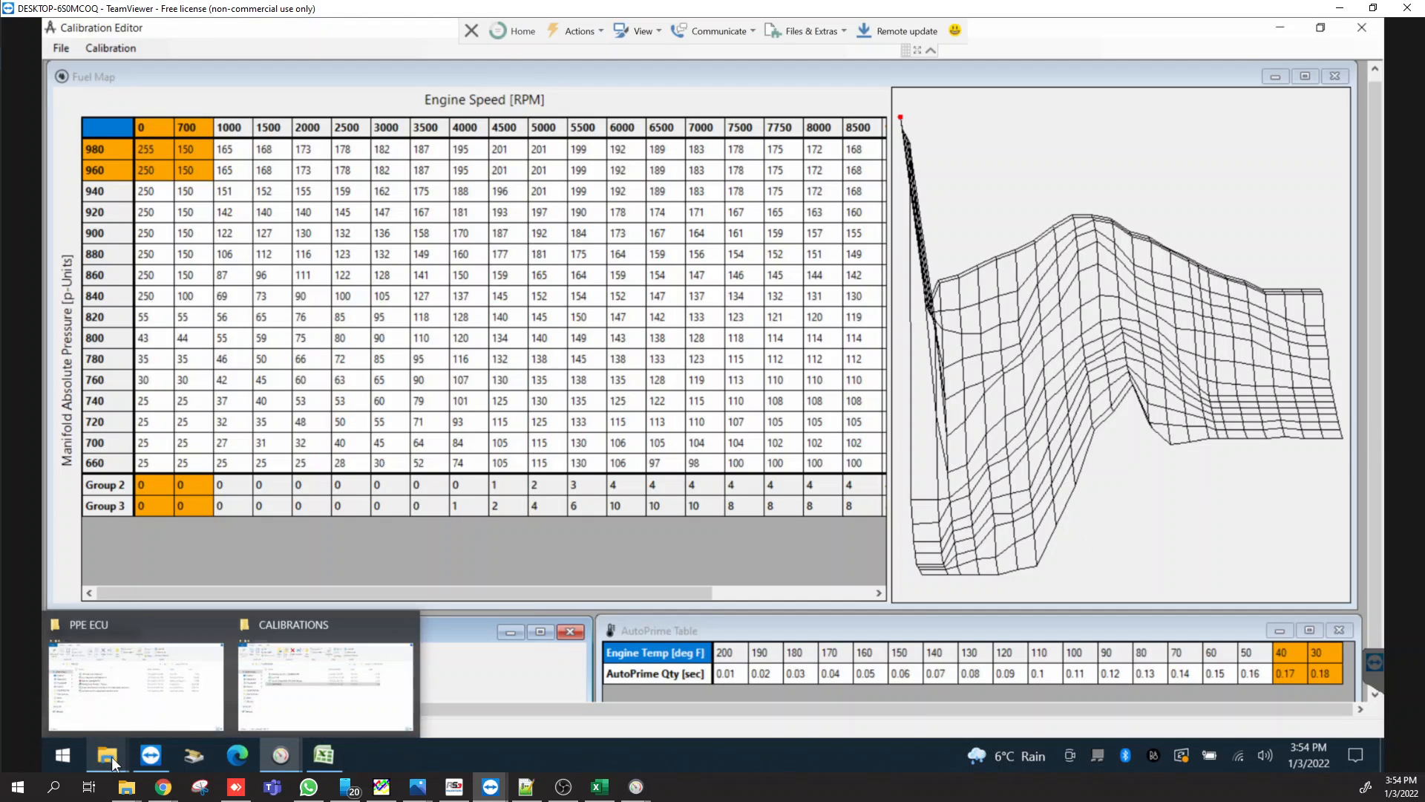
{"action": "left_click", "coordinate": [287, 712]}
{"action": "left_click", "coordinate": [484, 404]}
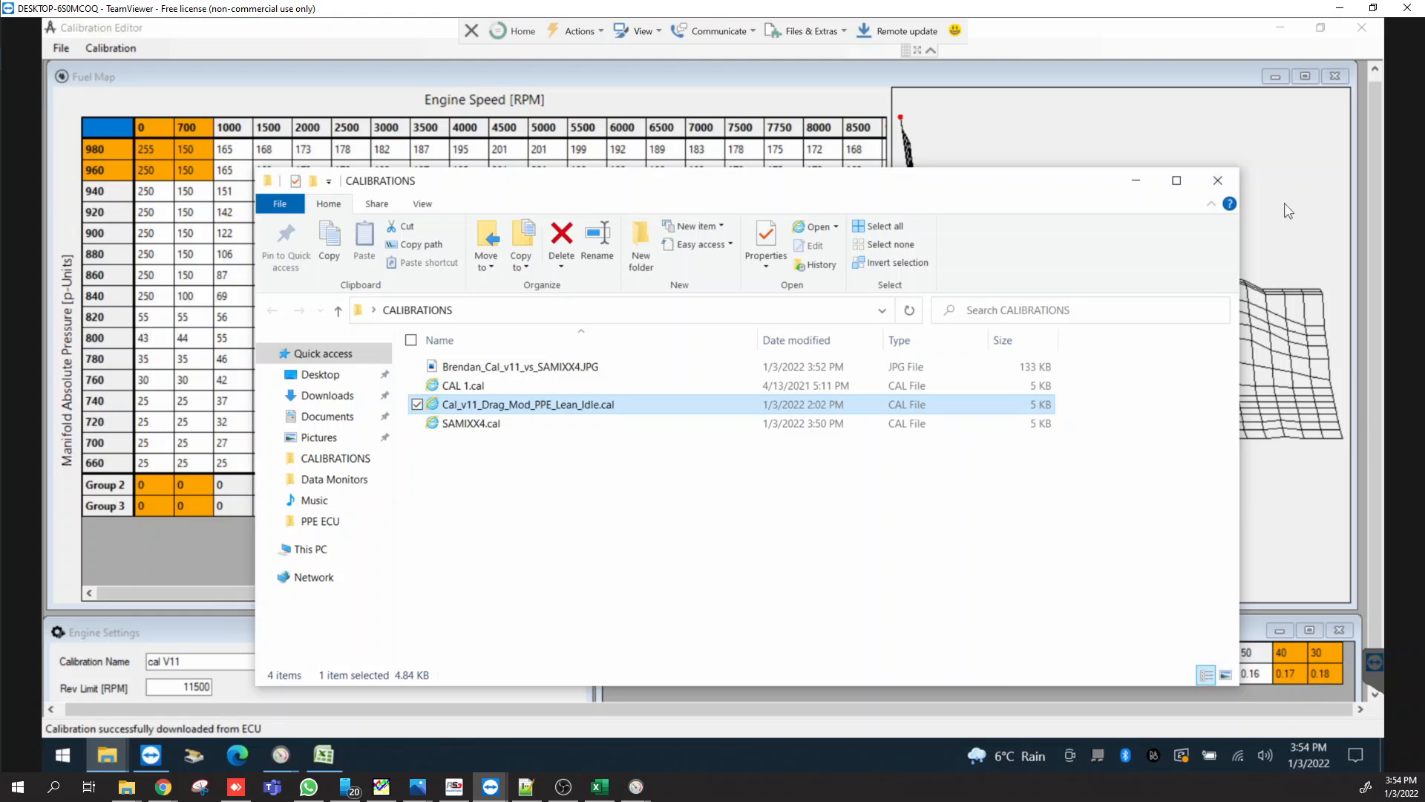
{"action": "left_click", "coordinate": [1143, 181]}
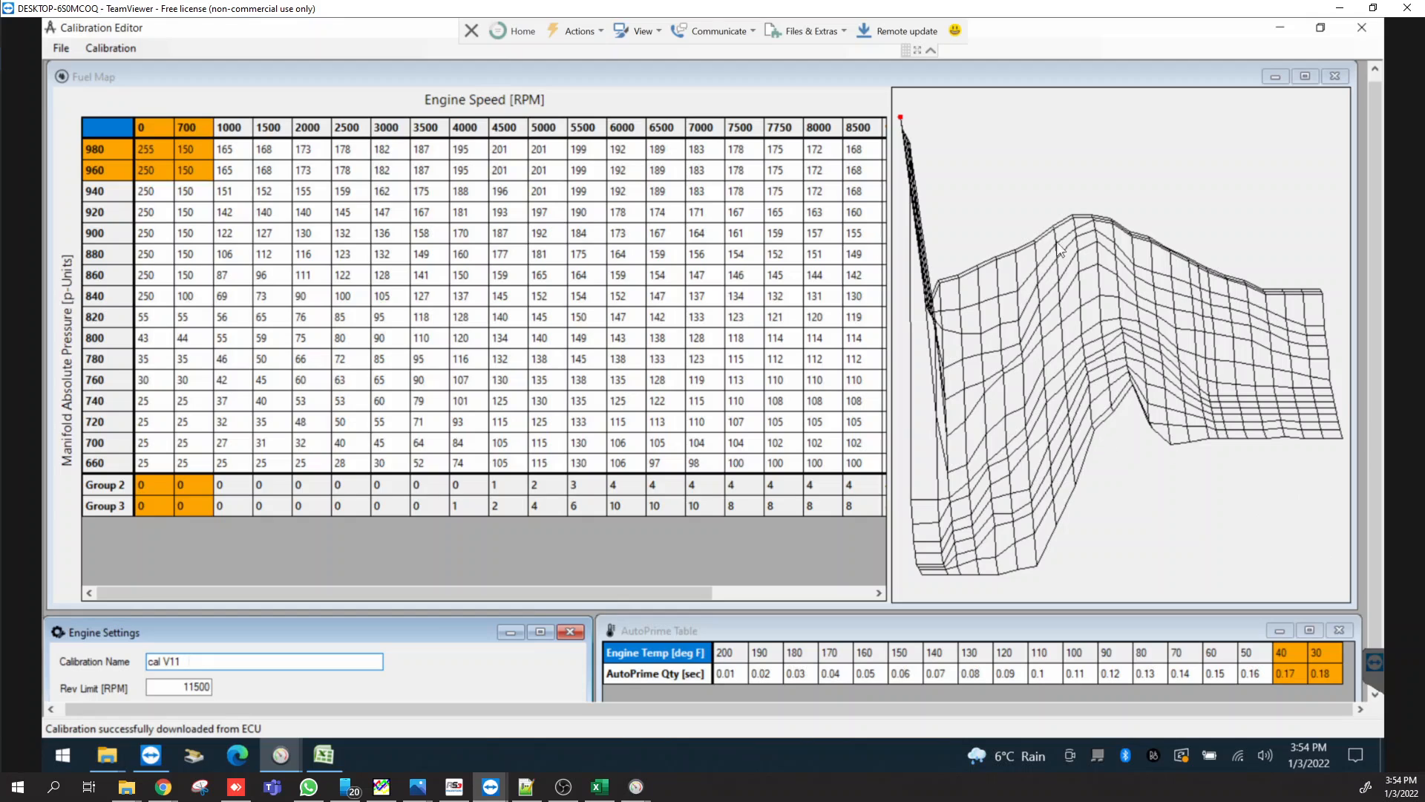
Load a saved calibration from the desktop's CALIBRATIONS folder into the Calibration Editor
{"action": "left_click", "coordinate": [60, 48]}
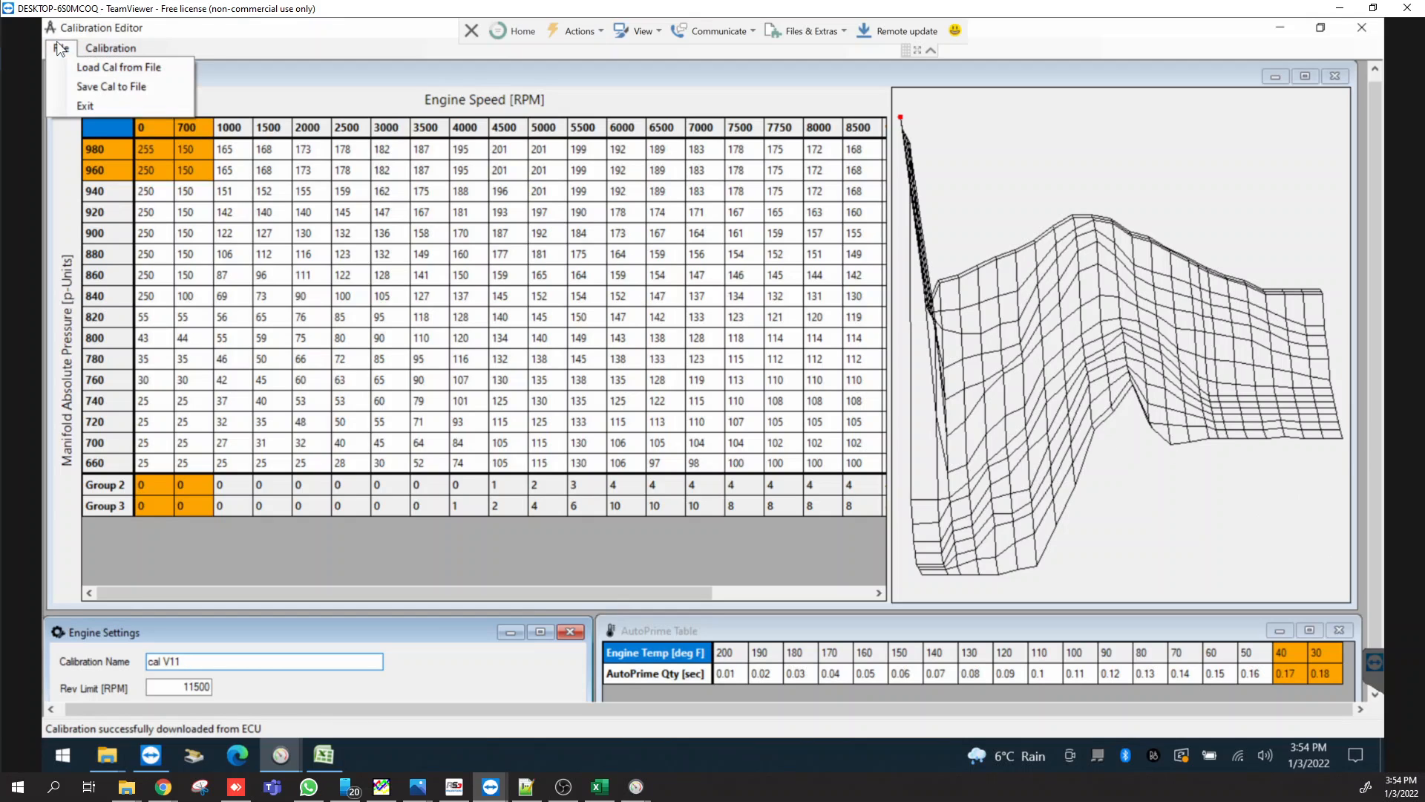
{"action": "left_click", "coordinate": [87, 69]}
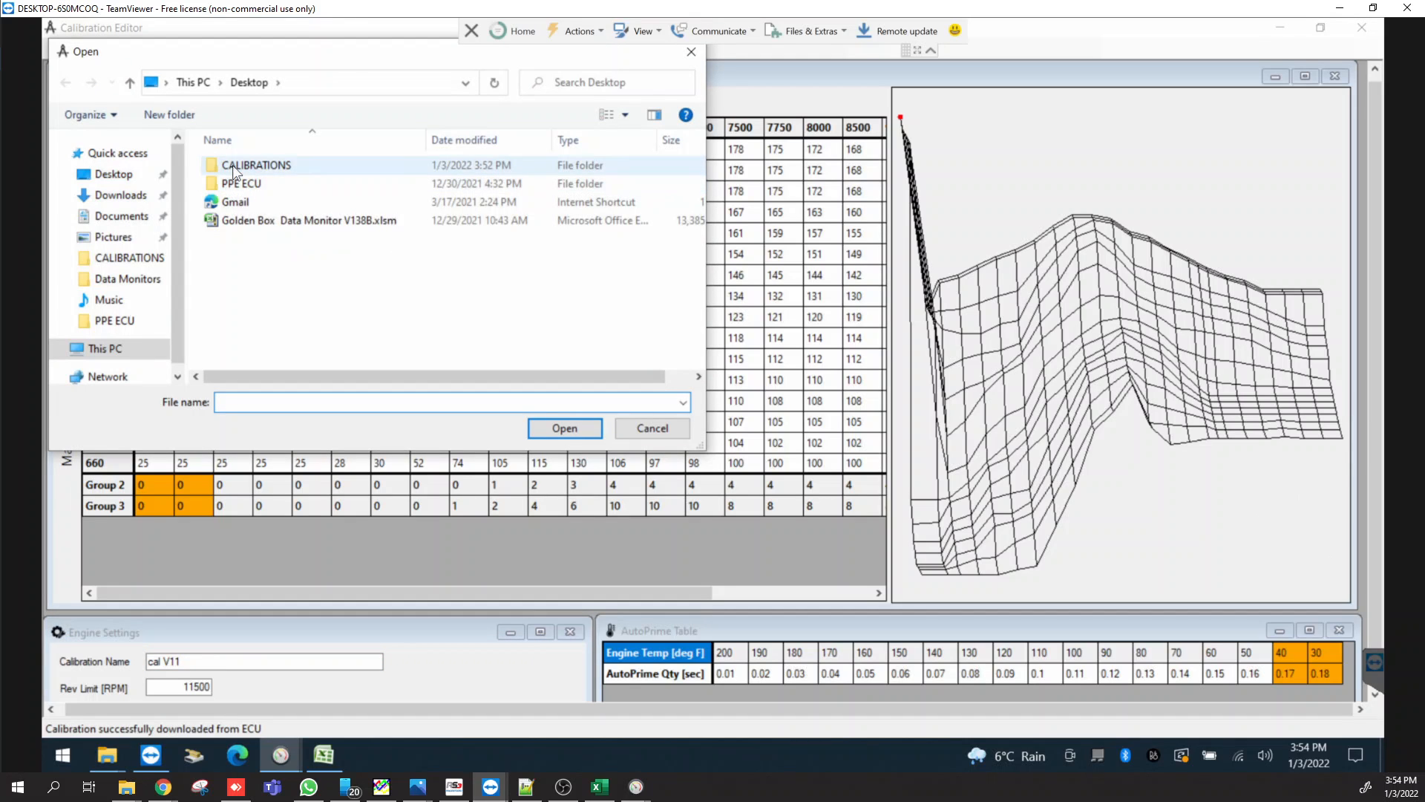
{"action": "double_click", "coordinate": [233, 165]}
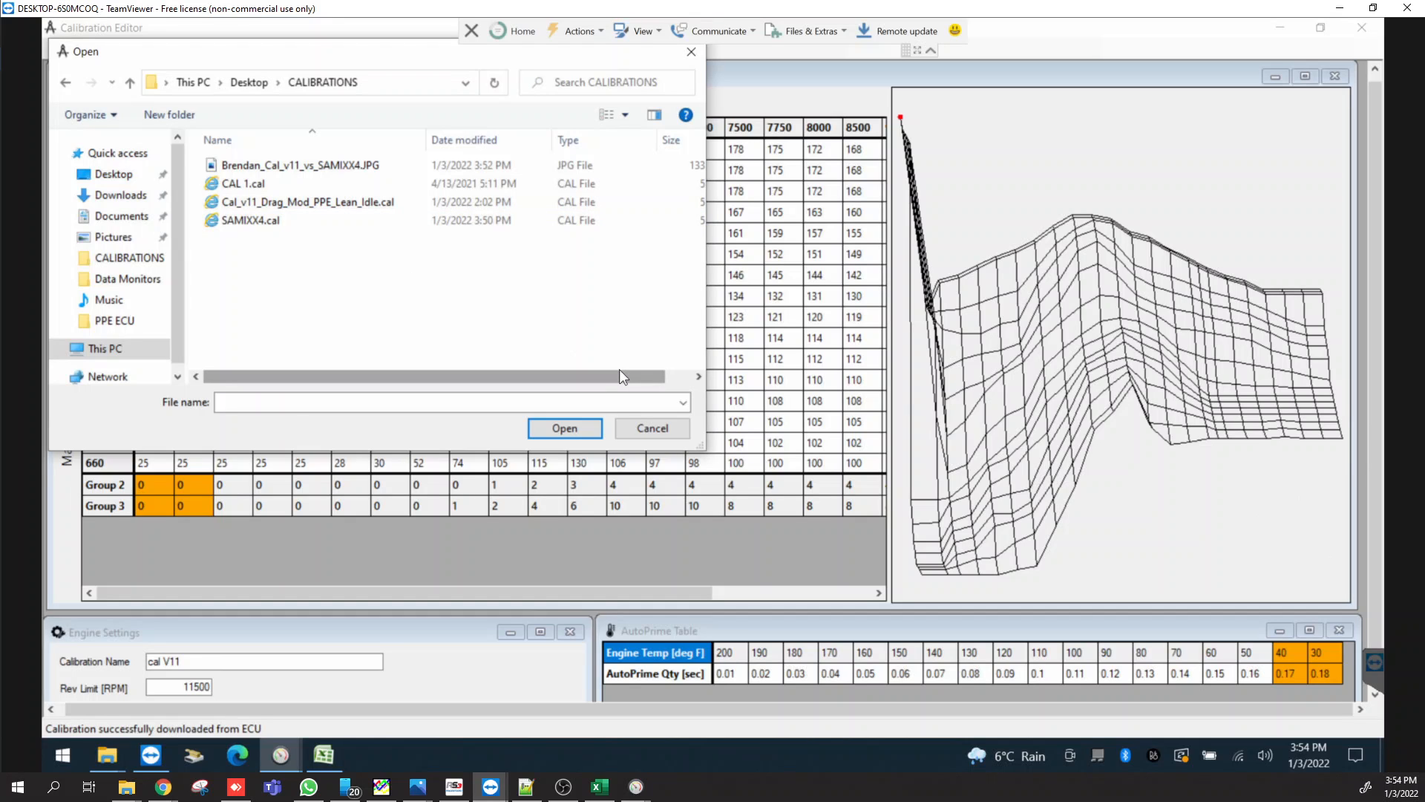
{"action": "left_click", "coordinate": [653, 429]}
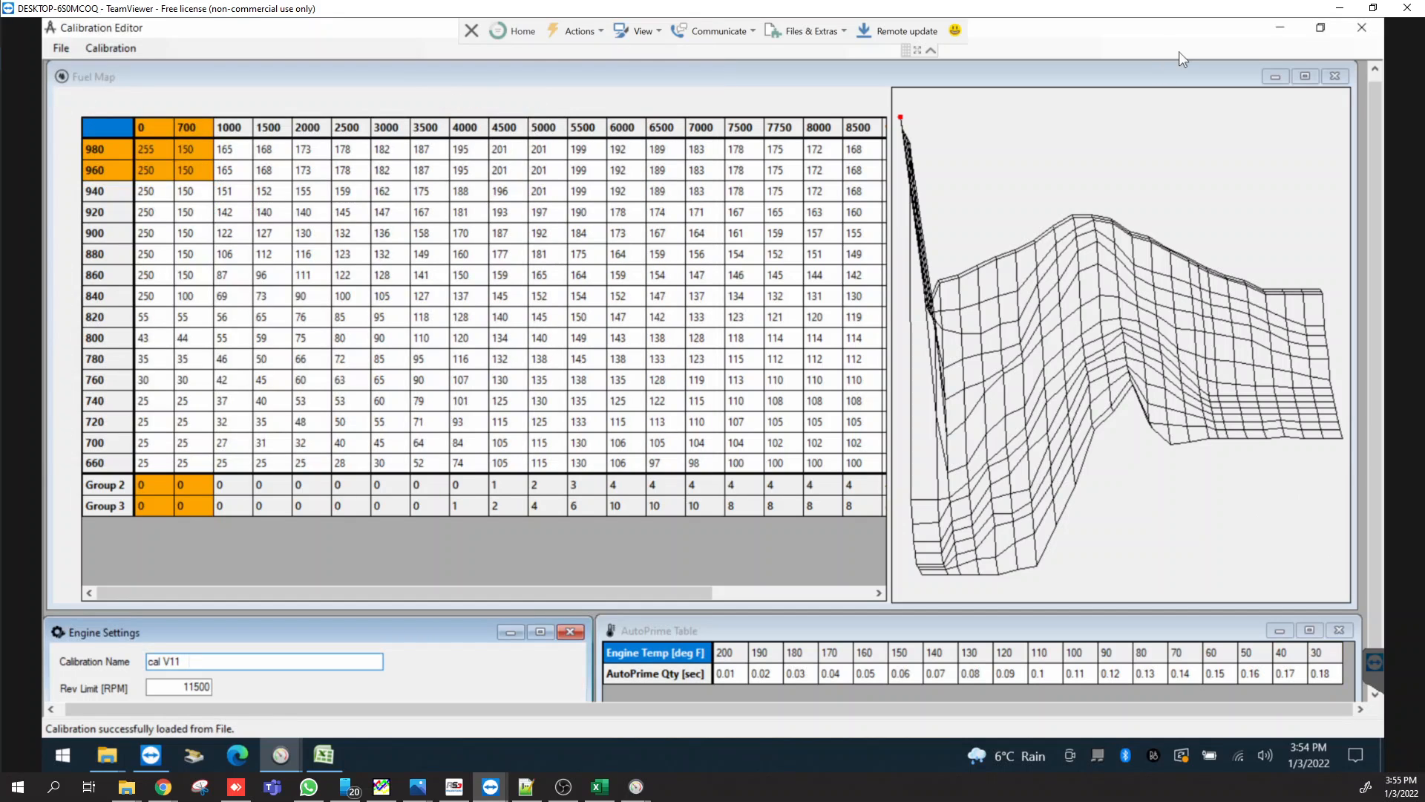
Close the Calibration Editor and the Data Monitor, restart both, and place the cursor in the Calibration Name field
{"action": "left_click", "coordinate": [57, 44]}
{"action": "left_click", "coordinate": [60, 46]}
{"action": "left_click", "coordinate": [1362, 30]}
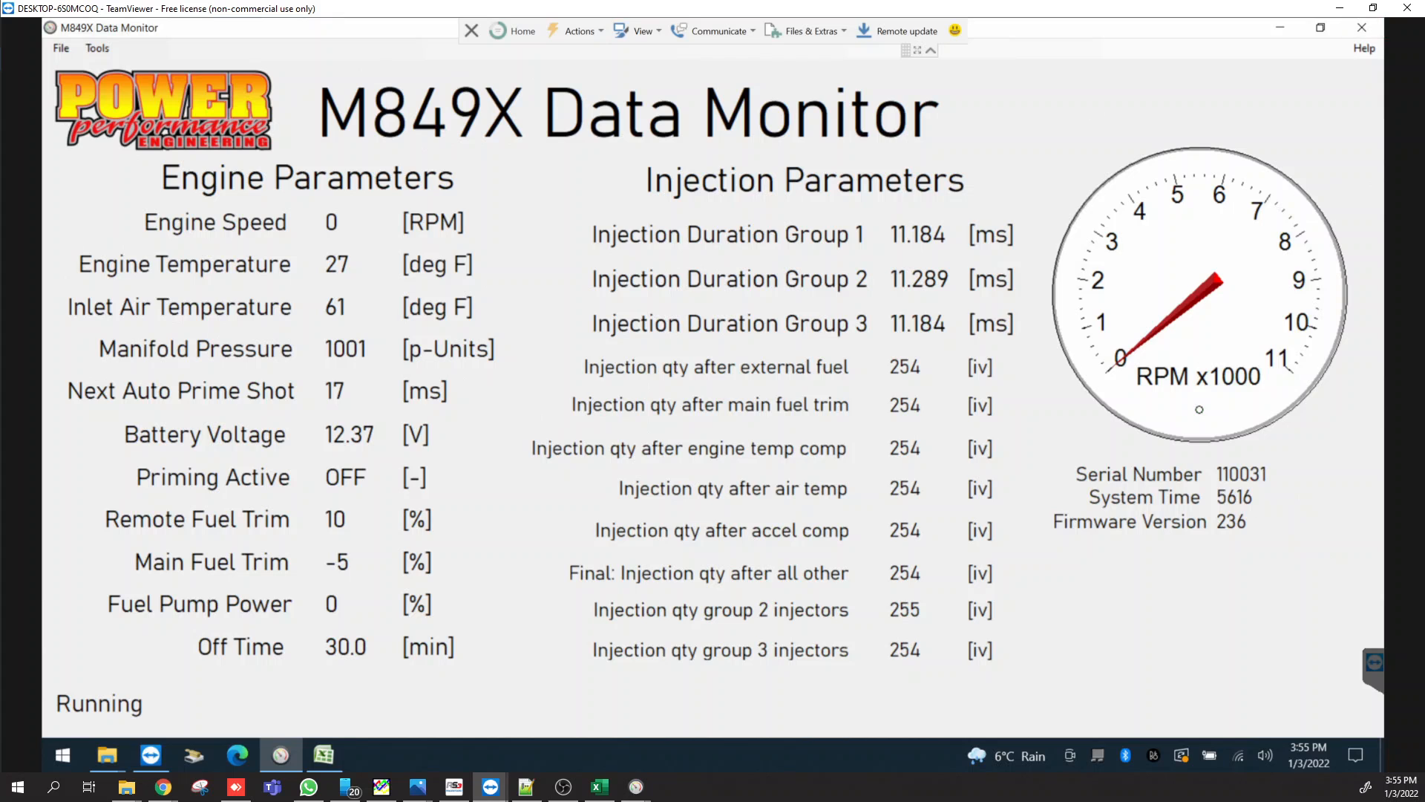
{"action": "left_click", "coordinate": [1362, 27]}
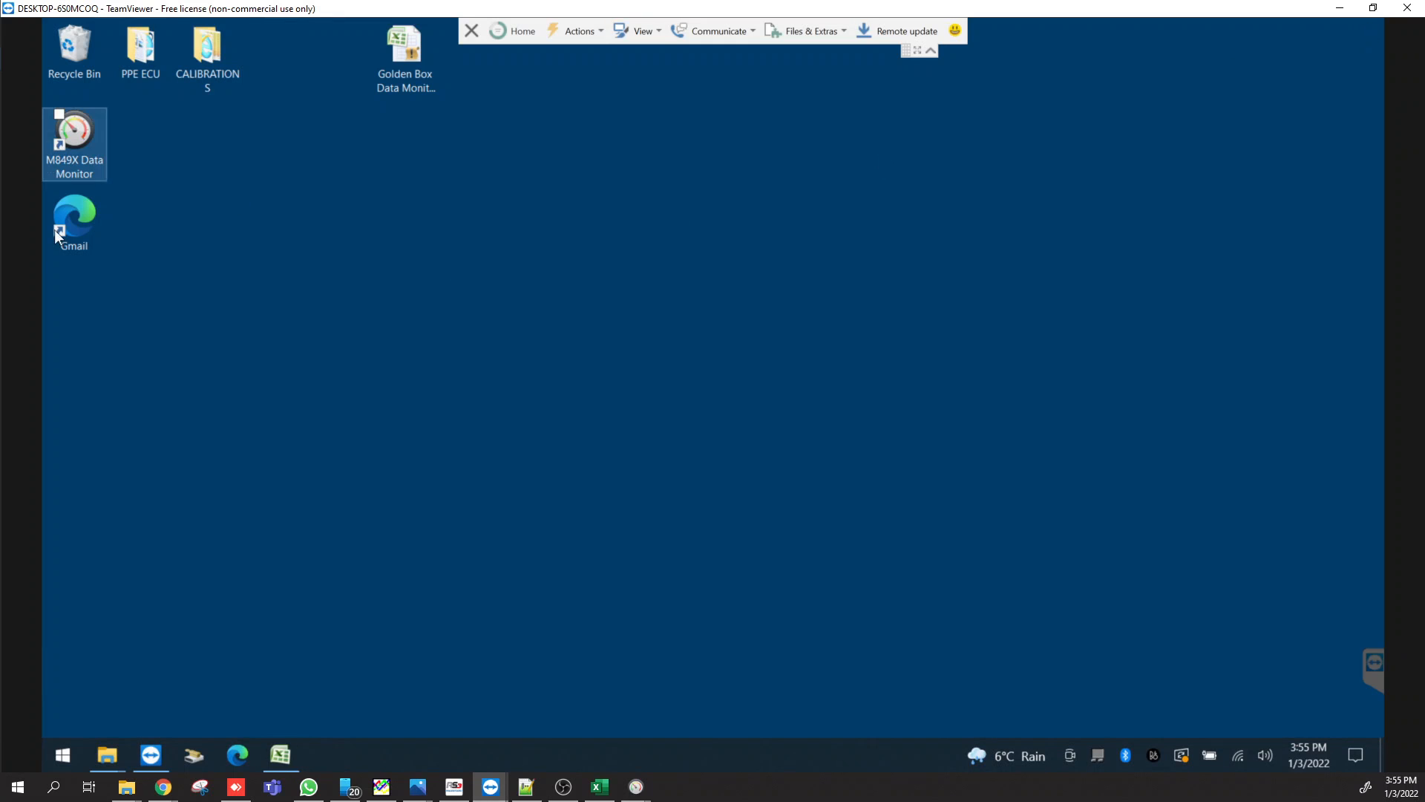
{"action": "double_click", "coordinate": [74, 137]}
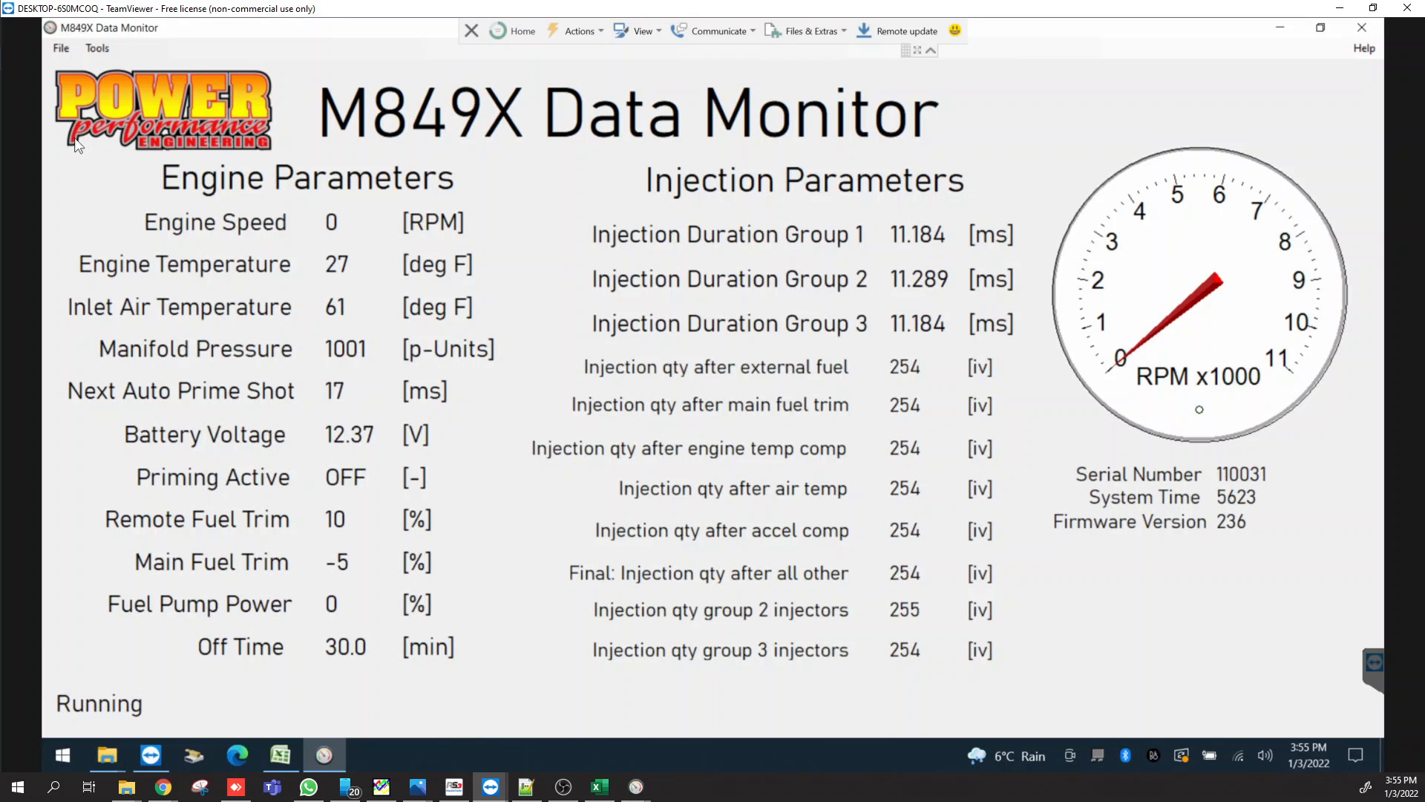
{"action": "left_click", "coordinate": [97, 49]}
{"action": "left_click", "coordinate": [105, 66]}
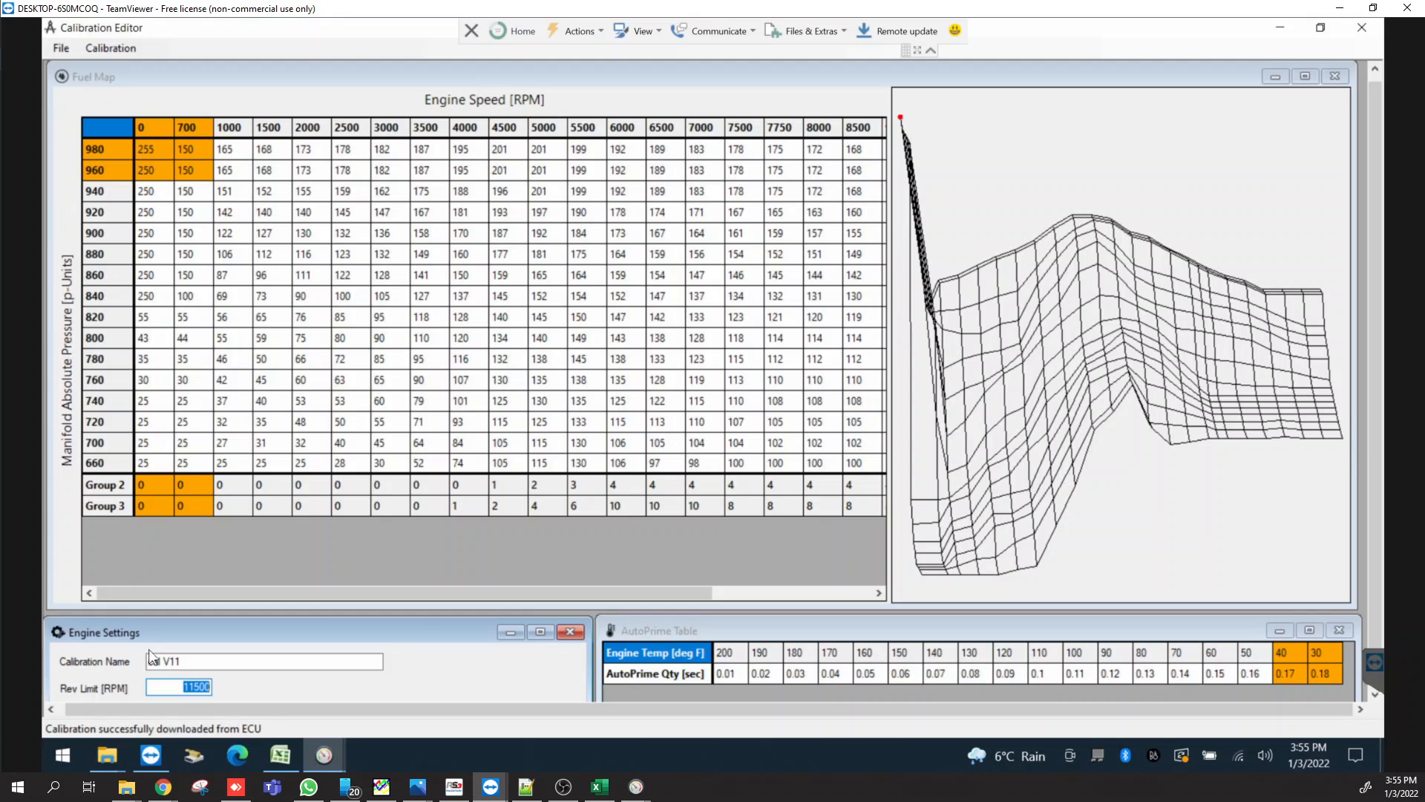
{"action": "left_click", "coordinate": [232, 660]}
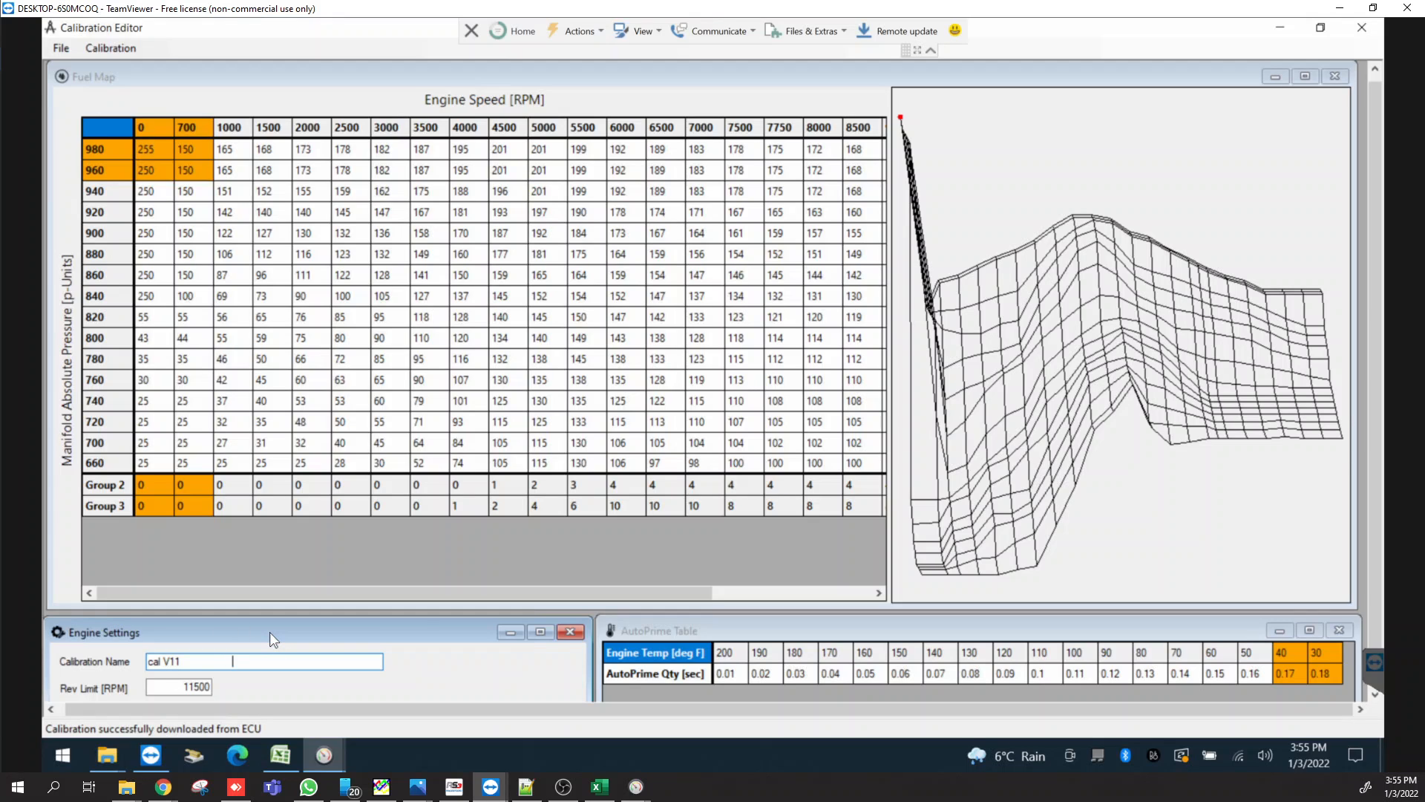
Load SAMIXX4.cal from the desktop's CALIBRATIONS folder into the Calibration Editor
{"action": "left_click", "coordinate": [61, 49]}
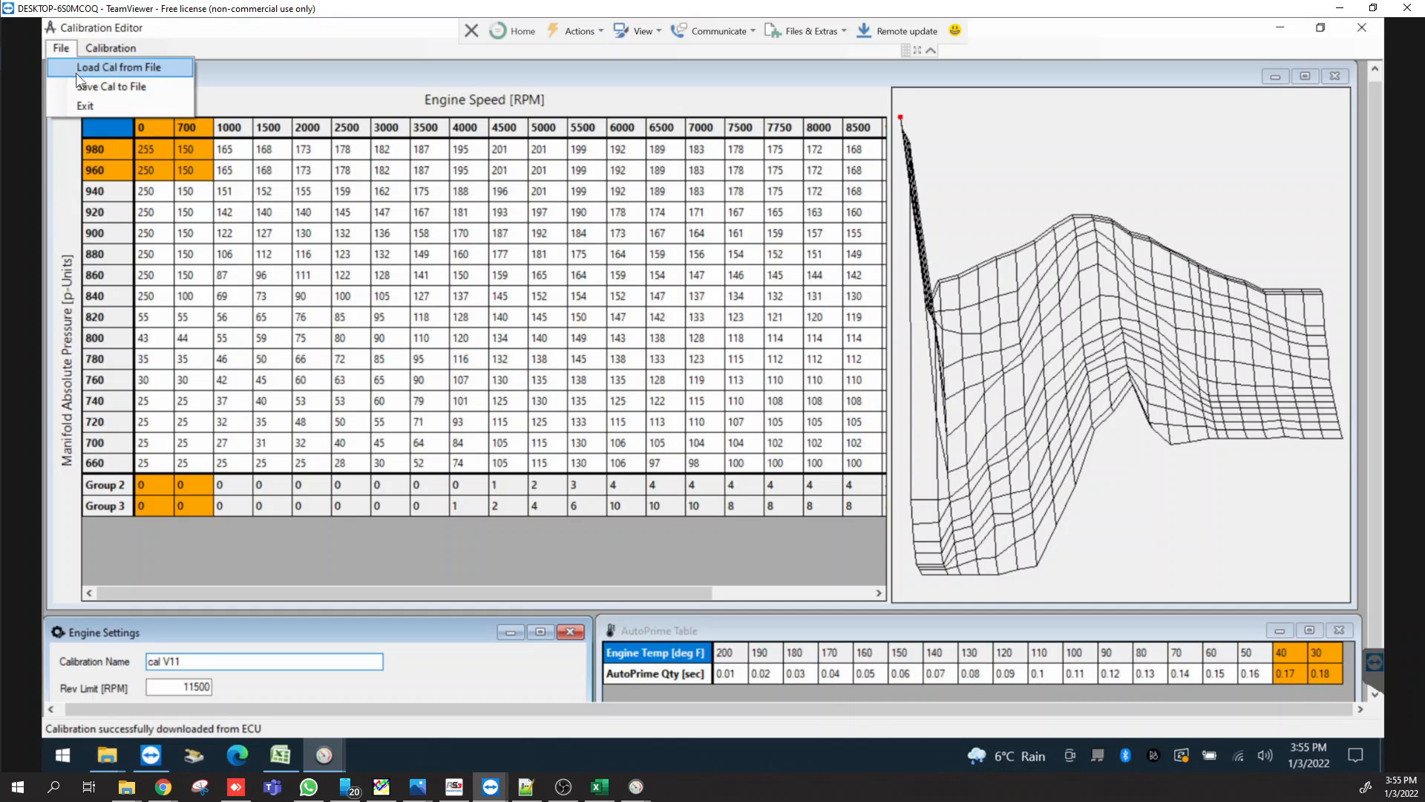
{"action": "left_click", "coordinate": [76, 71]}
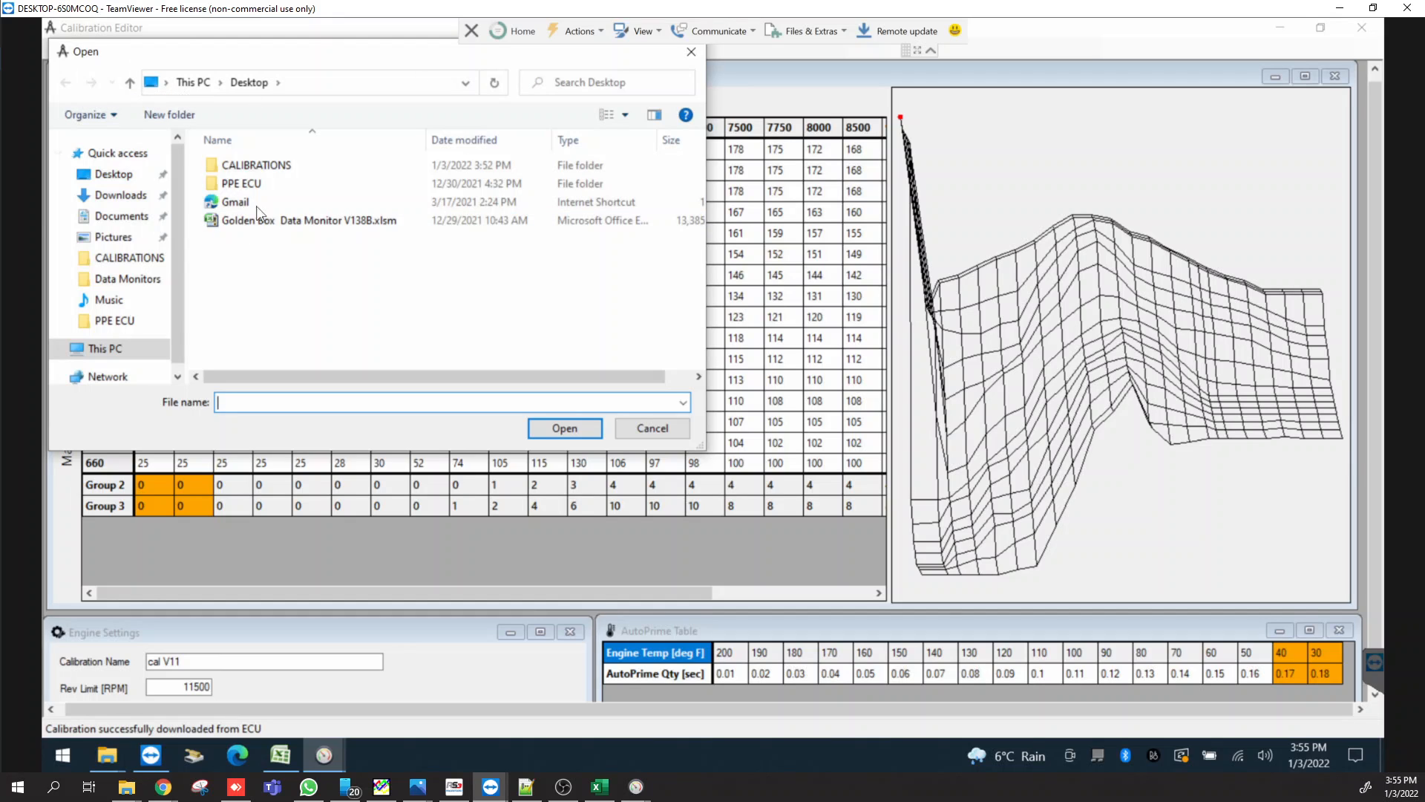
{"action": "double_click", "coordinate": [245, 167]}
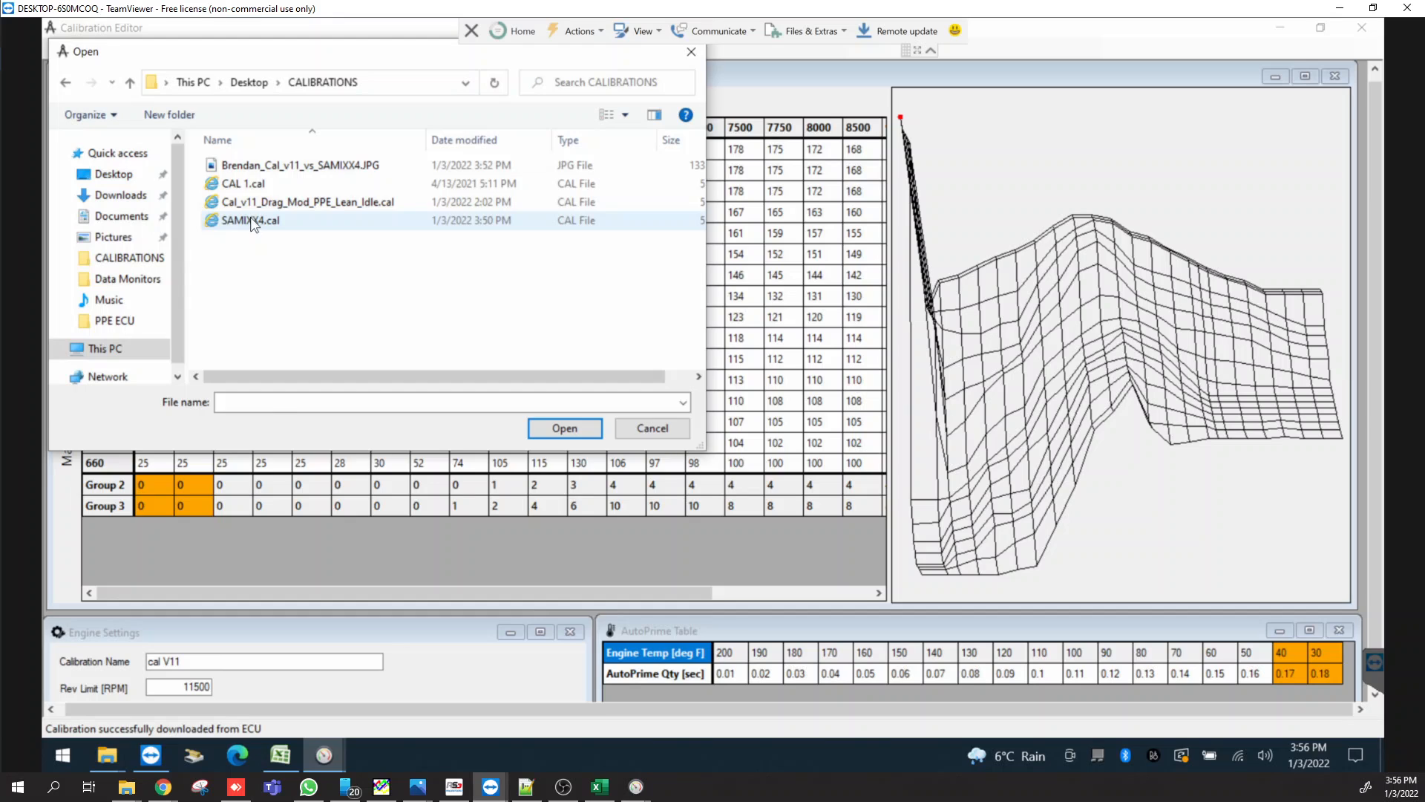
{"action": "left_click", "coordinate": [251, 221]}
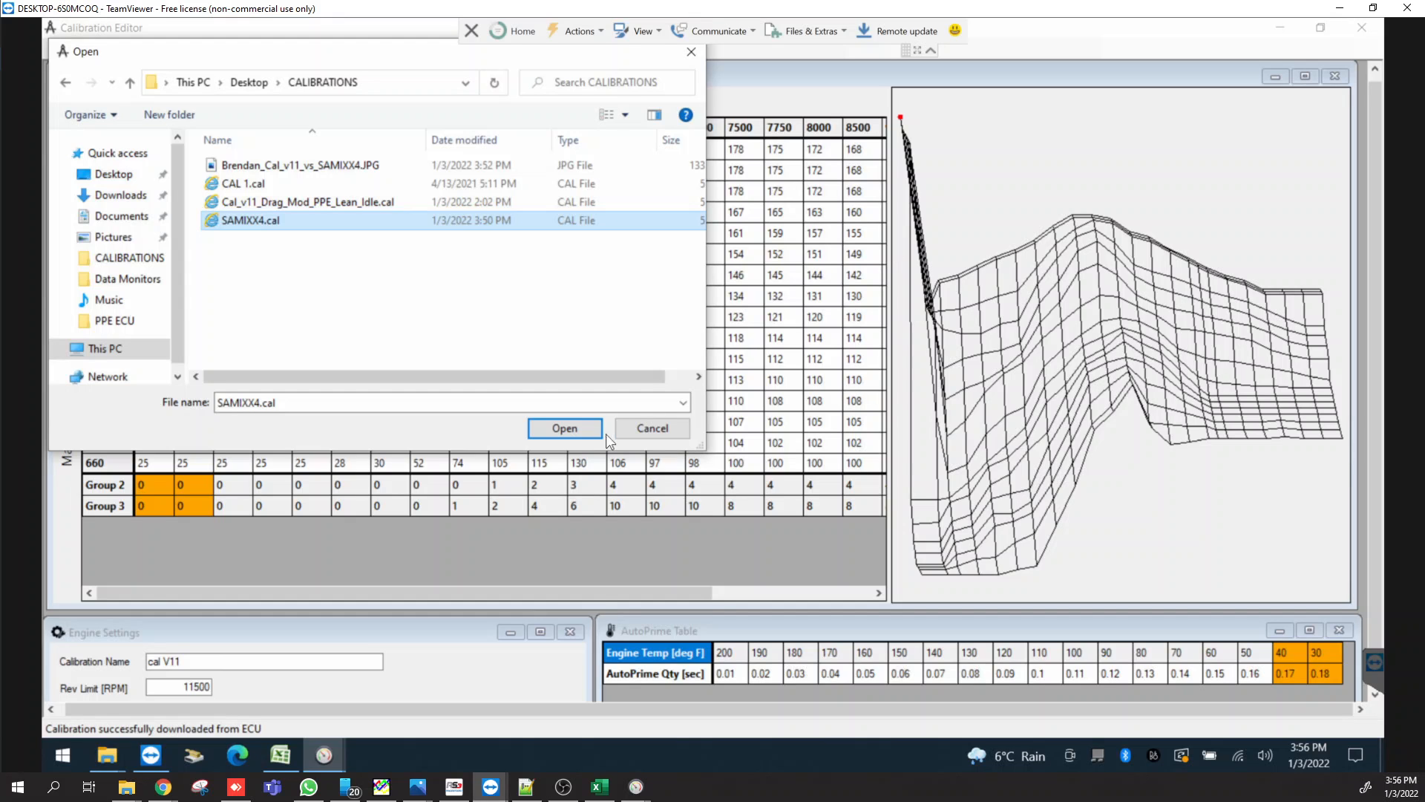
{"action": "left_click", "coordinate": [586, 429]}
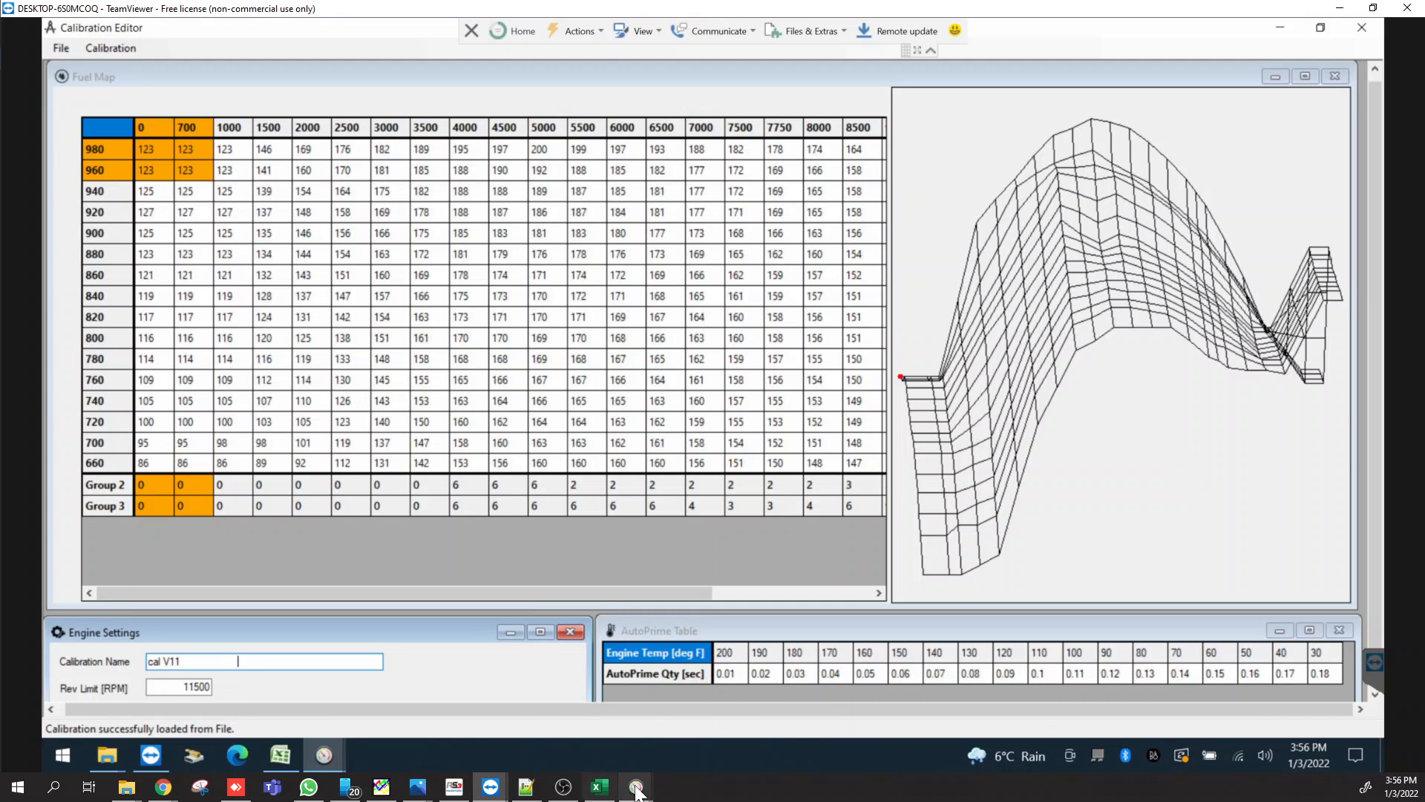
Switch to the Calibration Editor window running on the local computer
{"action": "mouse_move", "coordinate": [636, 786]}
{"action": "mouse_move", "coordinate": [697, 738]}
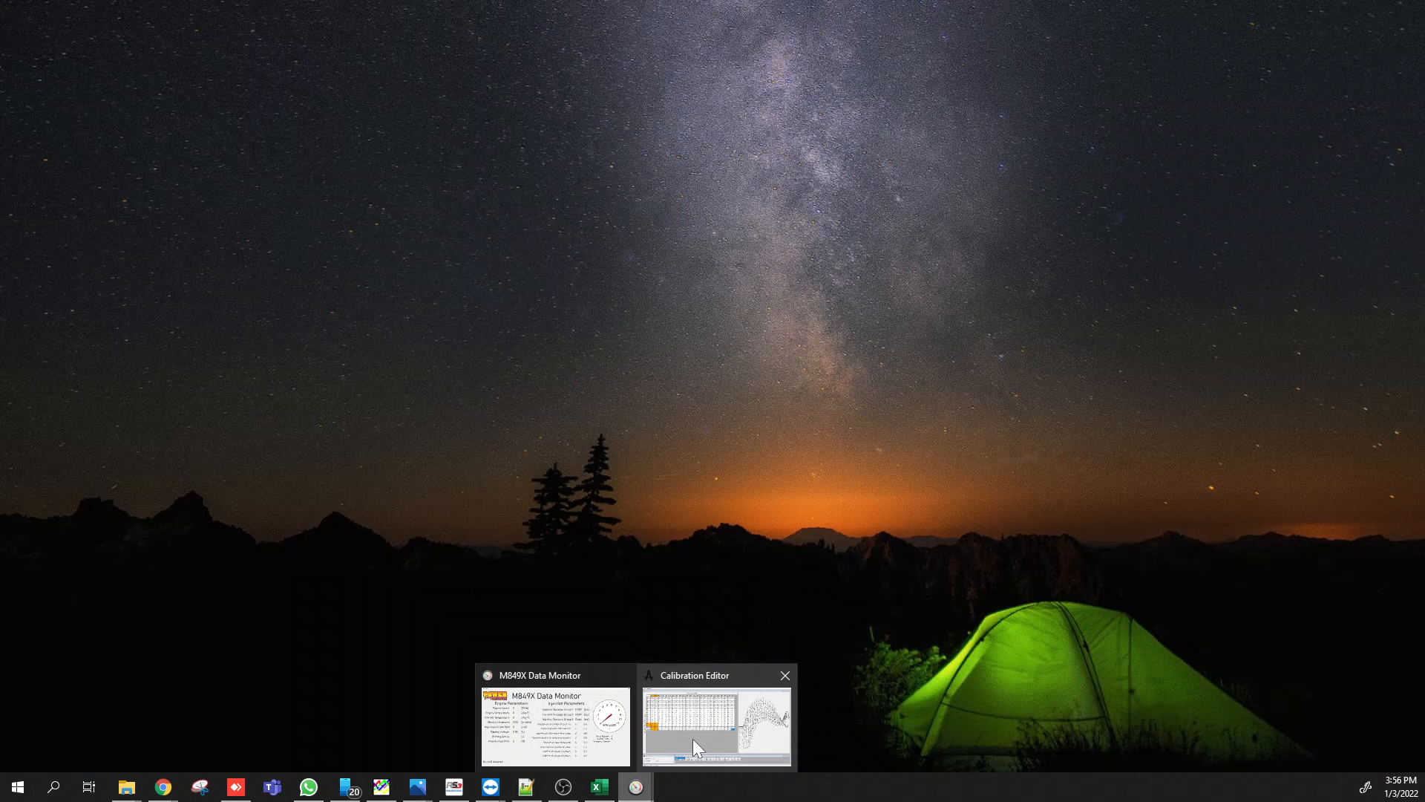
{"action": "left_click", "coordinate": [692, 738]}
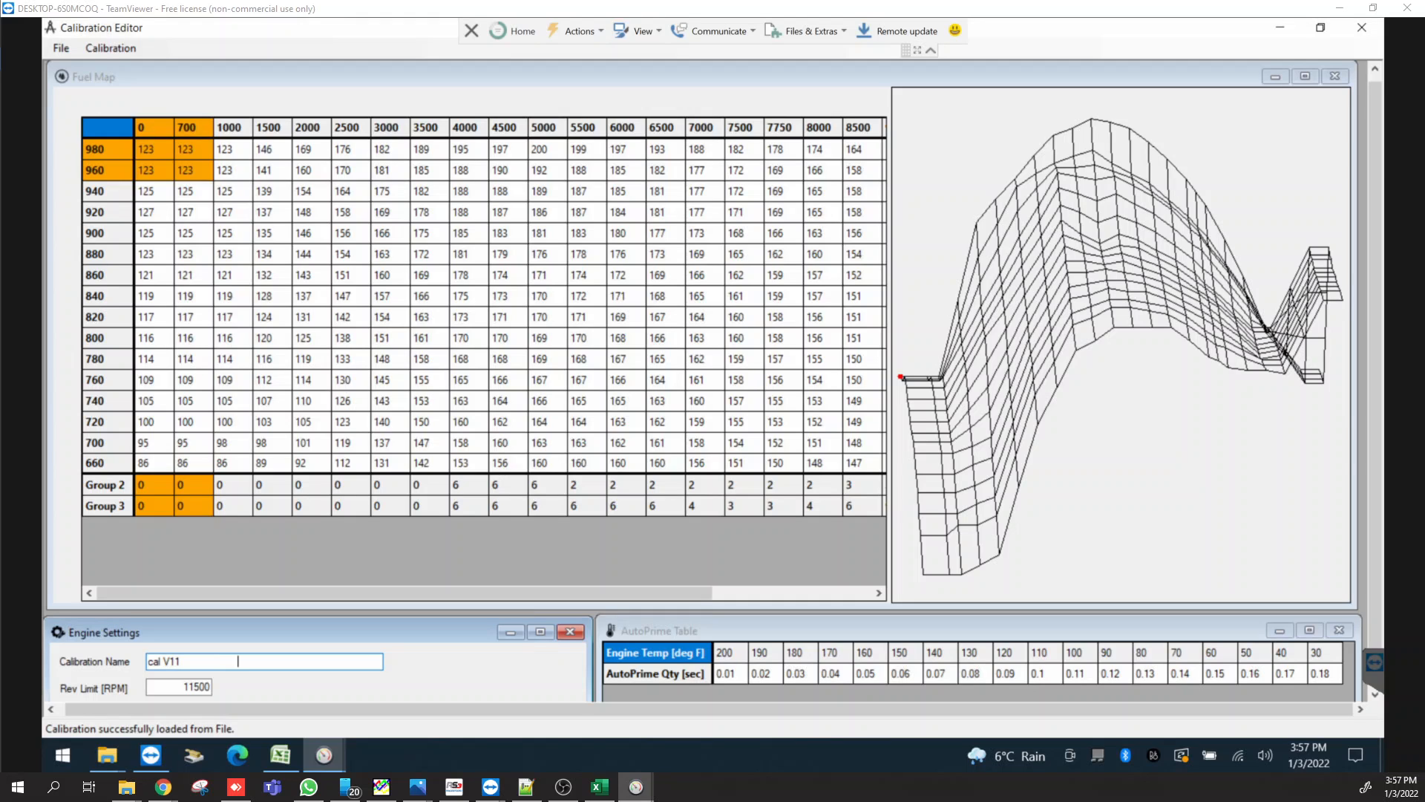
Replace the calibration name in the remote editor's Engine Settings with SAMIXX4
{"action": "left_click_drag", "start_coordinate": [256, 665], "coordinate": [149, 661]}
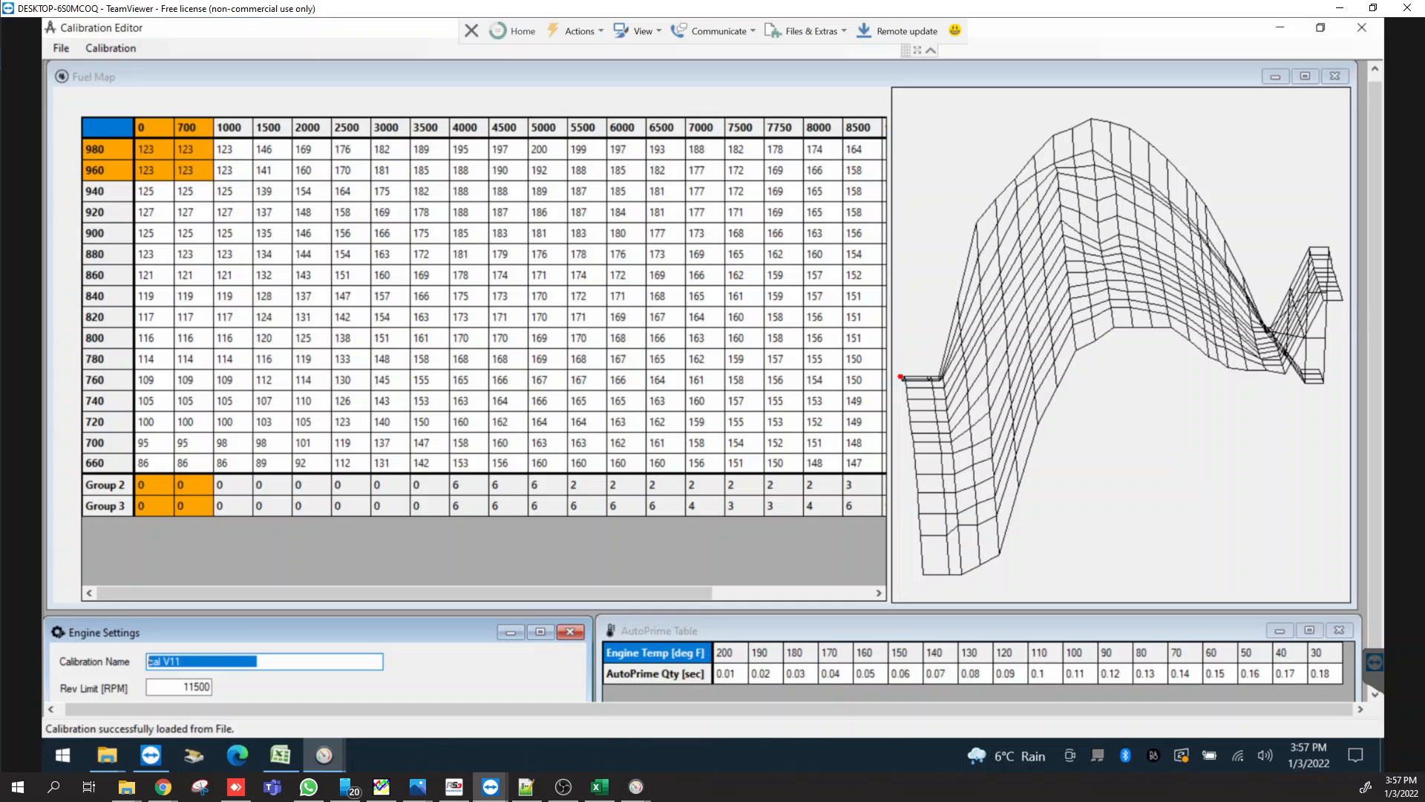
{"action": "key", "text": "BackSpace"}
{"action": "type", "text": "SA"}
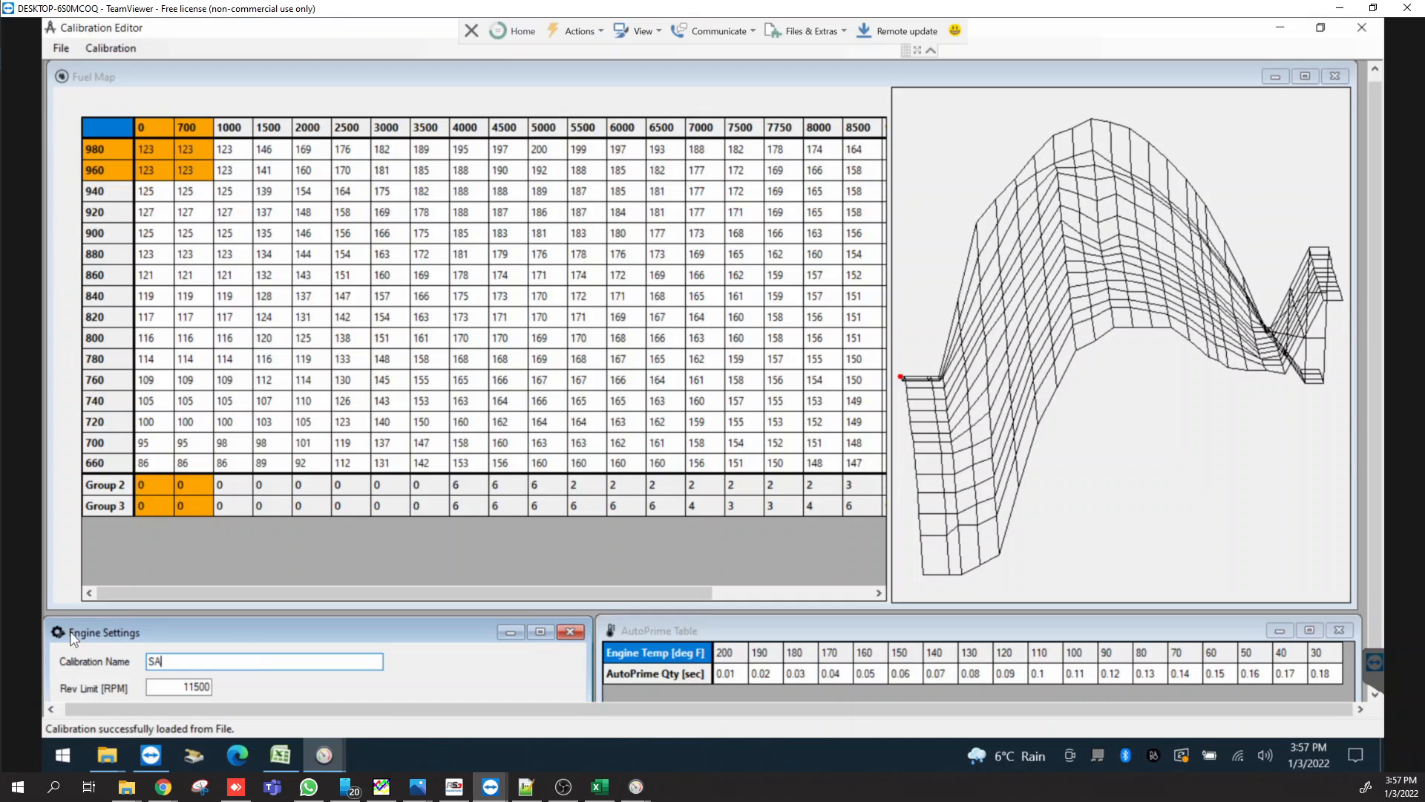
{"action": "type", "text": "MIXX4"}
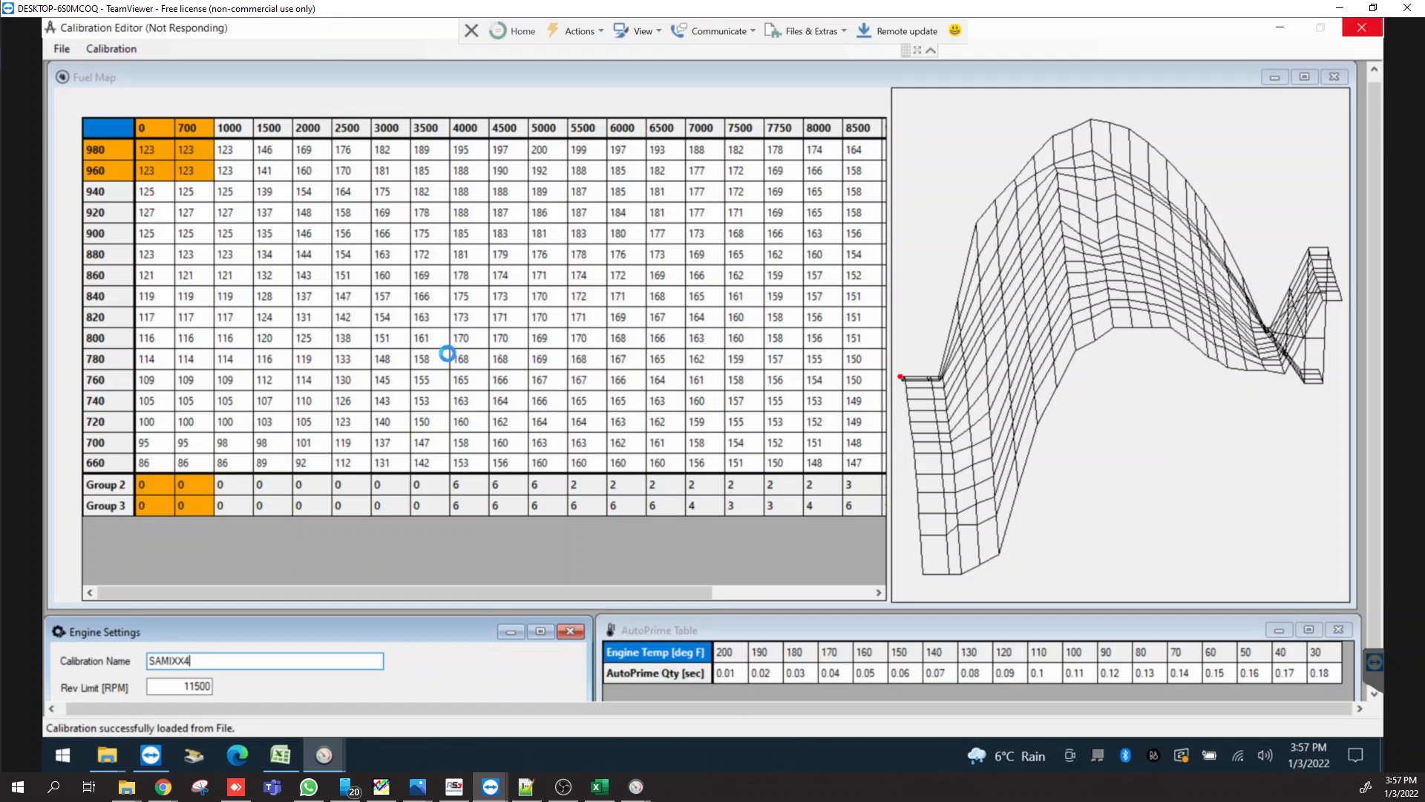
{"action": "key", "text": "alt+Tab"}
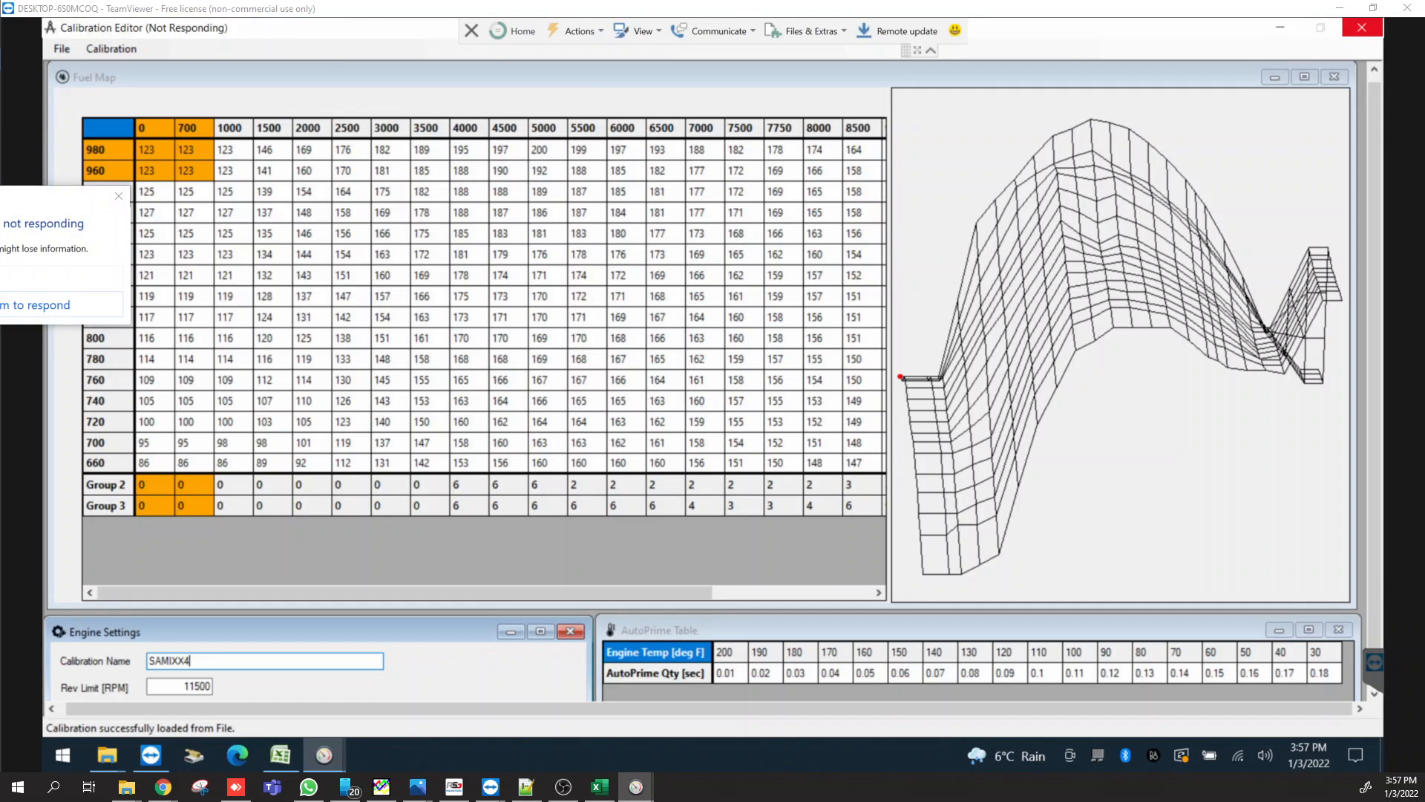
Close the unresponsive Calibration Editor and restart the M849X Data Monitor with its Calibration Editor
{"action": "left_click", "coordinate": [89, 279]}
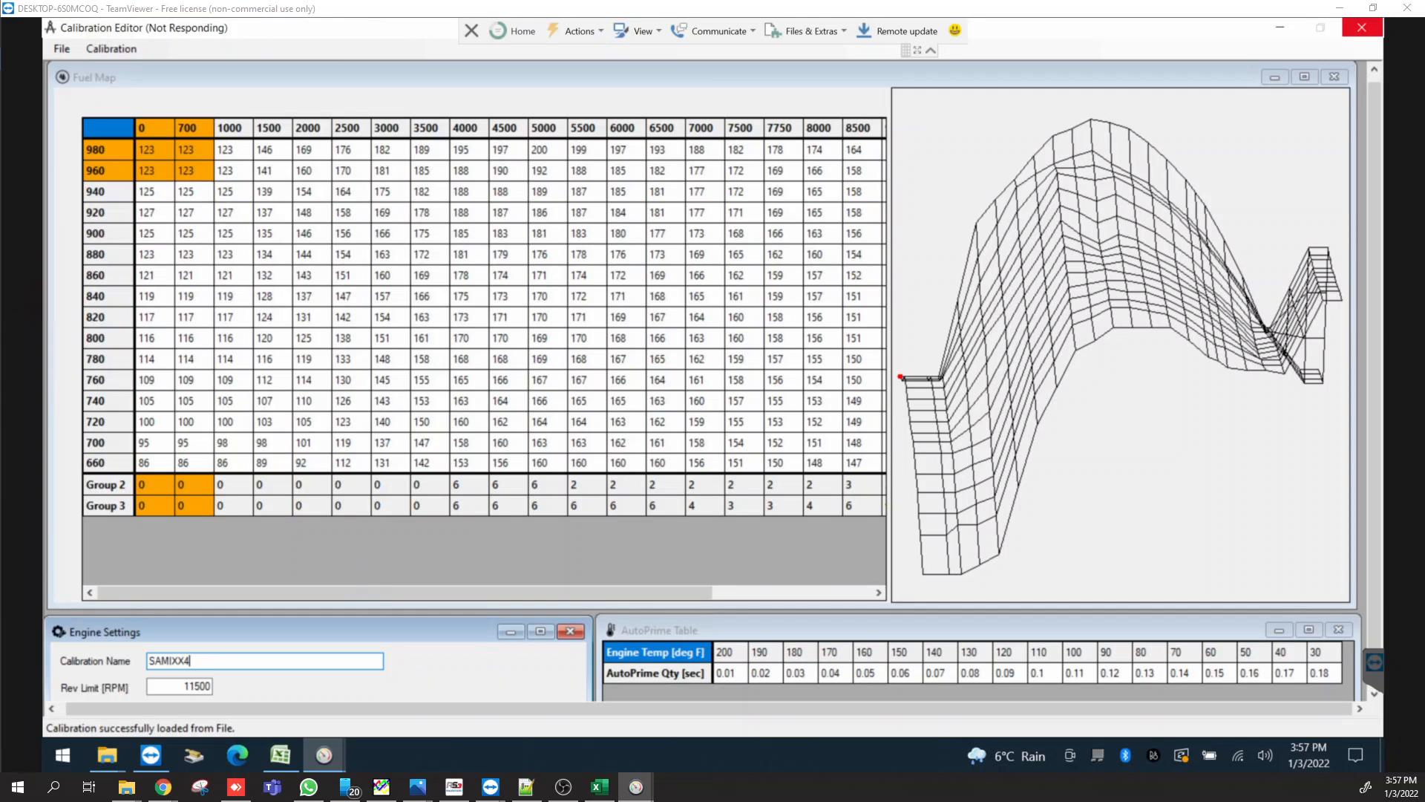
{"action": "left_click", "coordinate": [1371, 30]}
{"action": "left_click", "coordinate": [635, 406]}
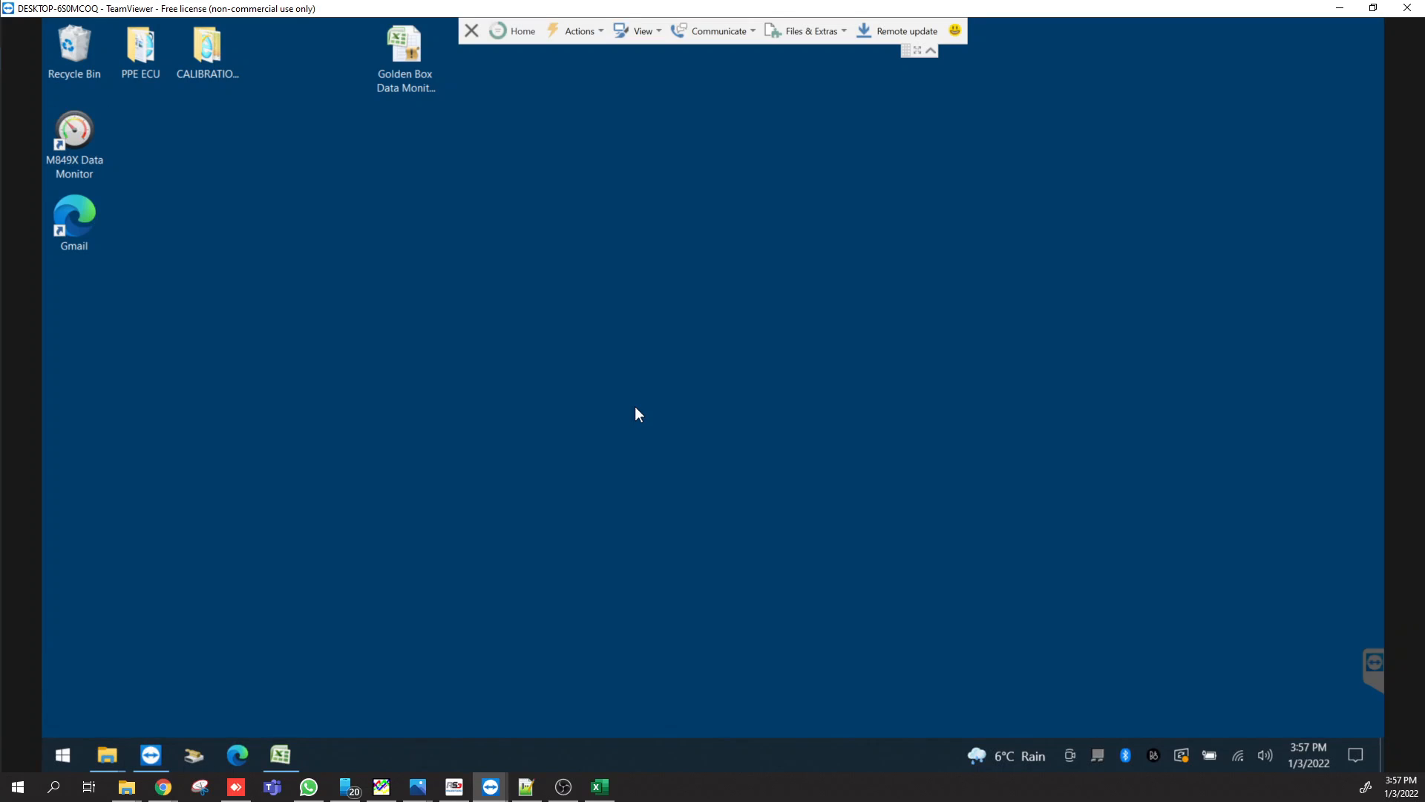
{"action": "double_click", "coordinate": [70, 144]}
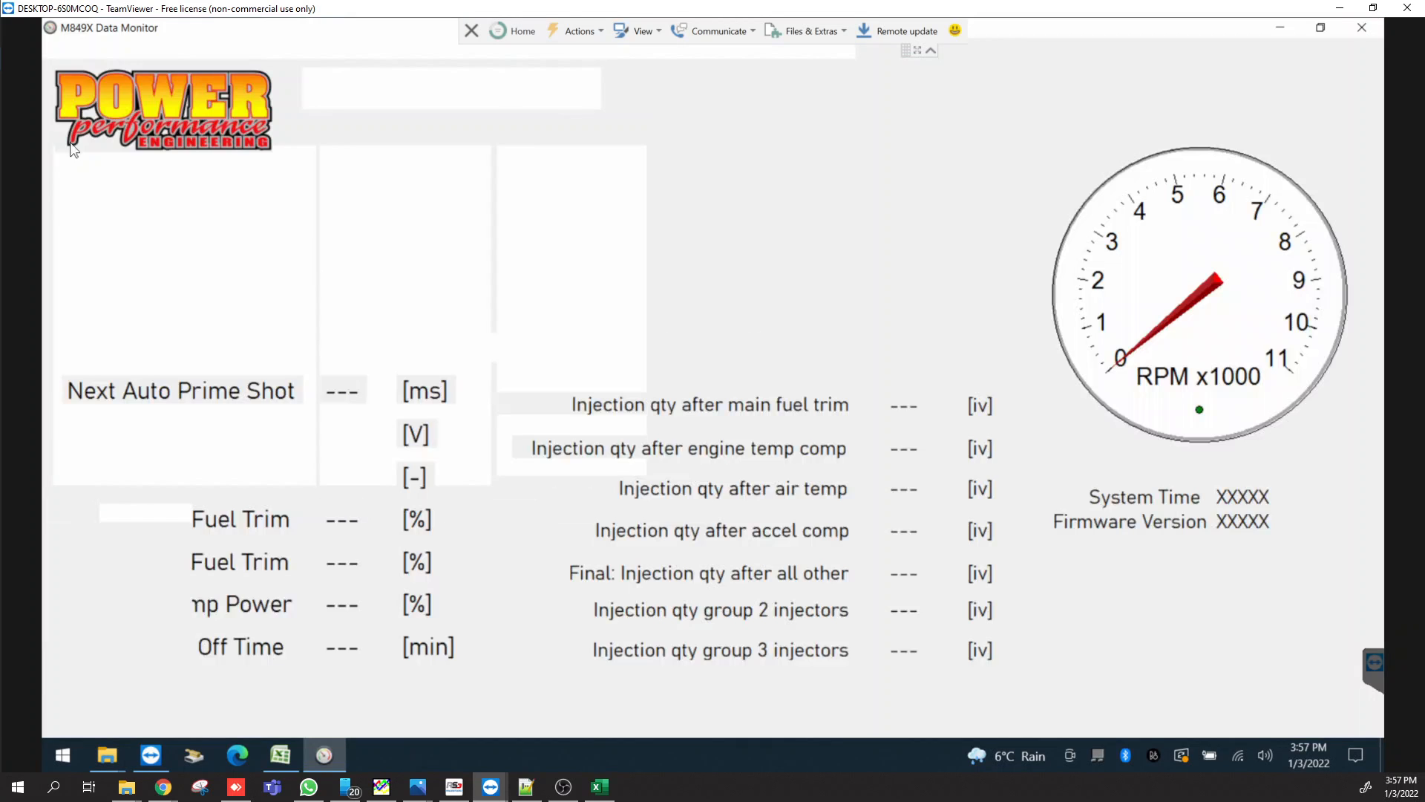
{"action": "left_click", "coordinate": [90, 49]}
{"action": "left_click", "coordinate": [117, 65]}
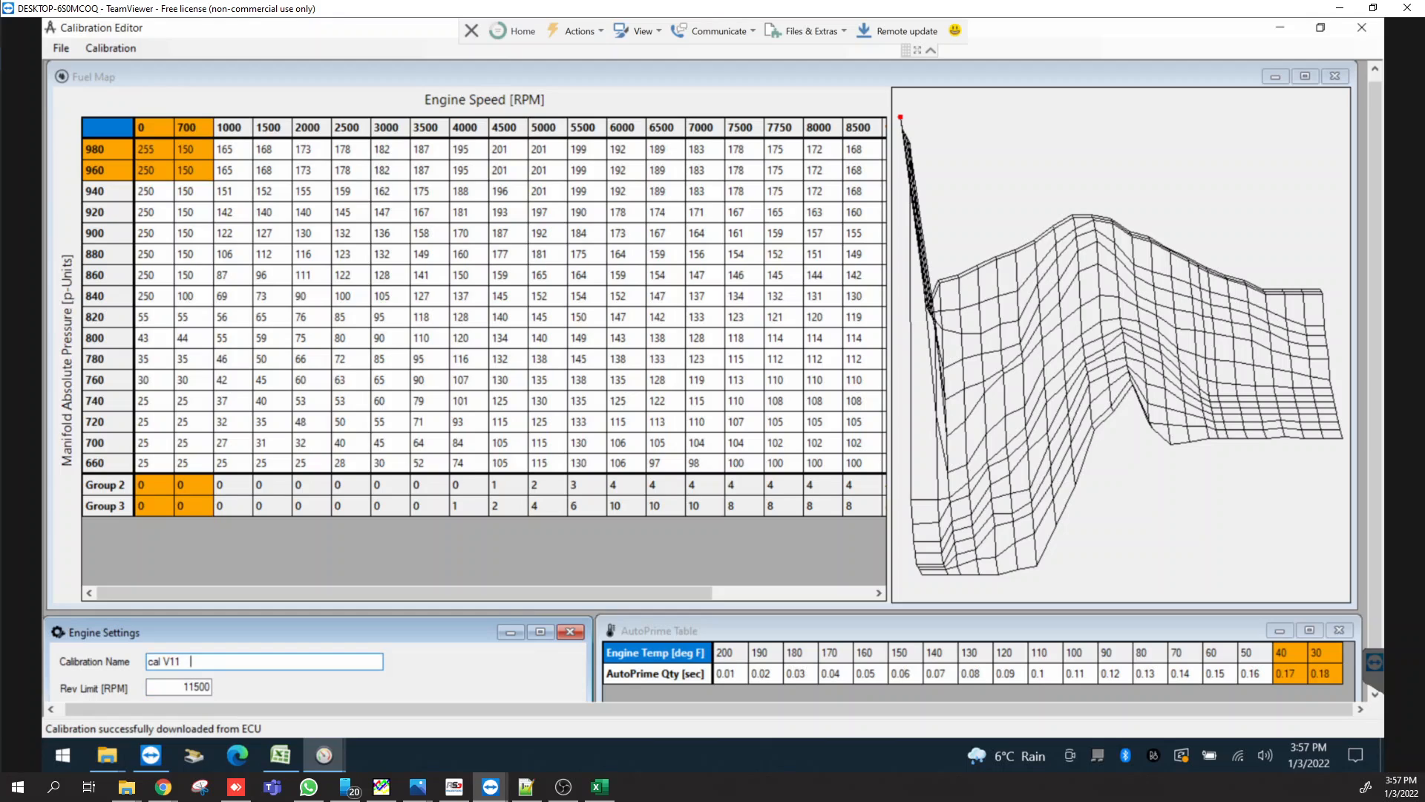
Try to replace the calibration name in Engine Settings with samixx4
{"action": "left_click_drag", "start_coordinate": [191, 660], "coordinate": [87, 659]}
{"action": "type", "text": "samixx3"}
{"action": "key", "text": "BackSpace"}
{"action": "type", "text": "4"}
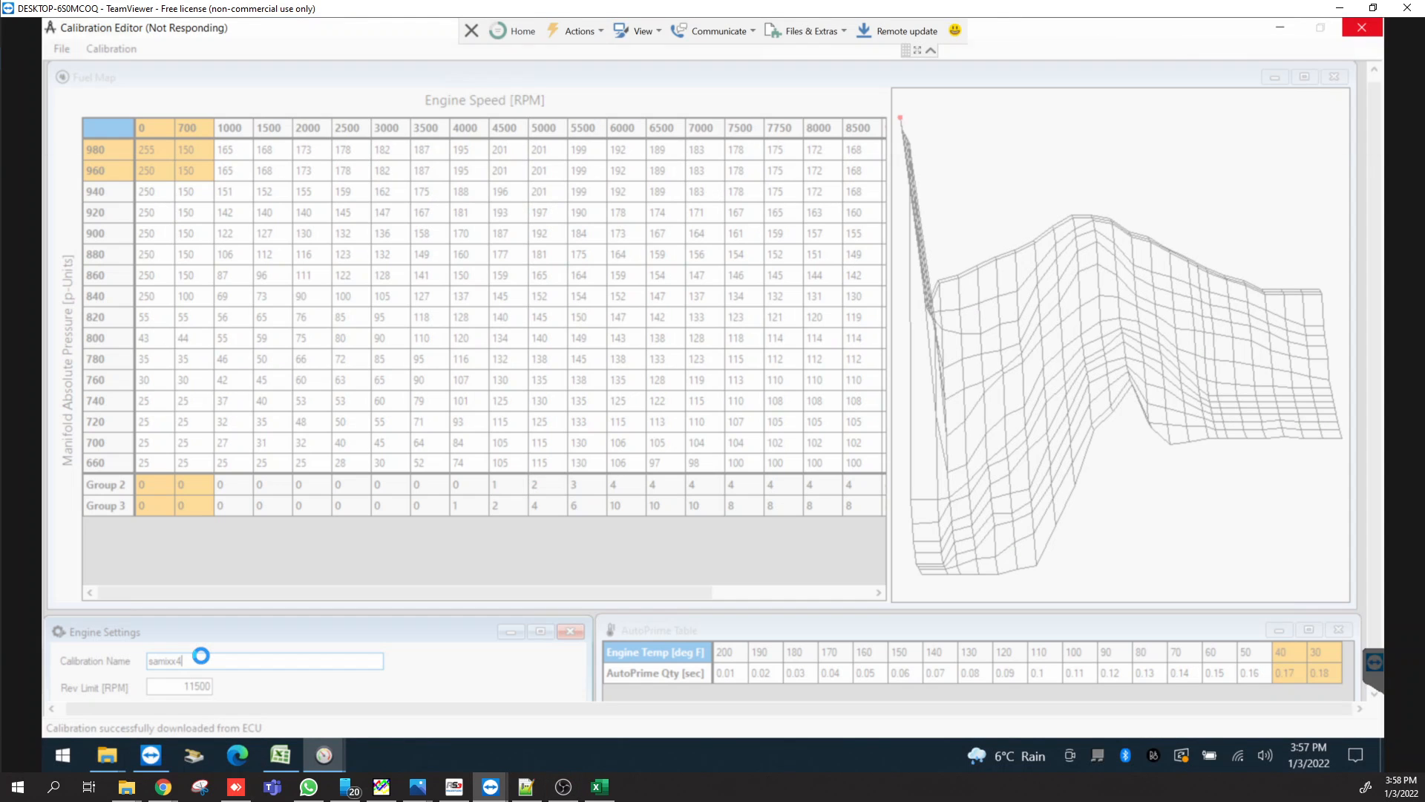
Force the frozen M849X Data Monitor to close, then relaunch it and open the Calibration Editor again
{"action": "left_click", "coordinate": [1356, 34]}
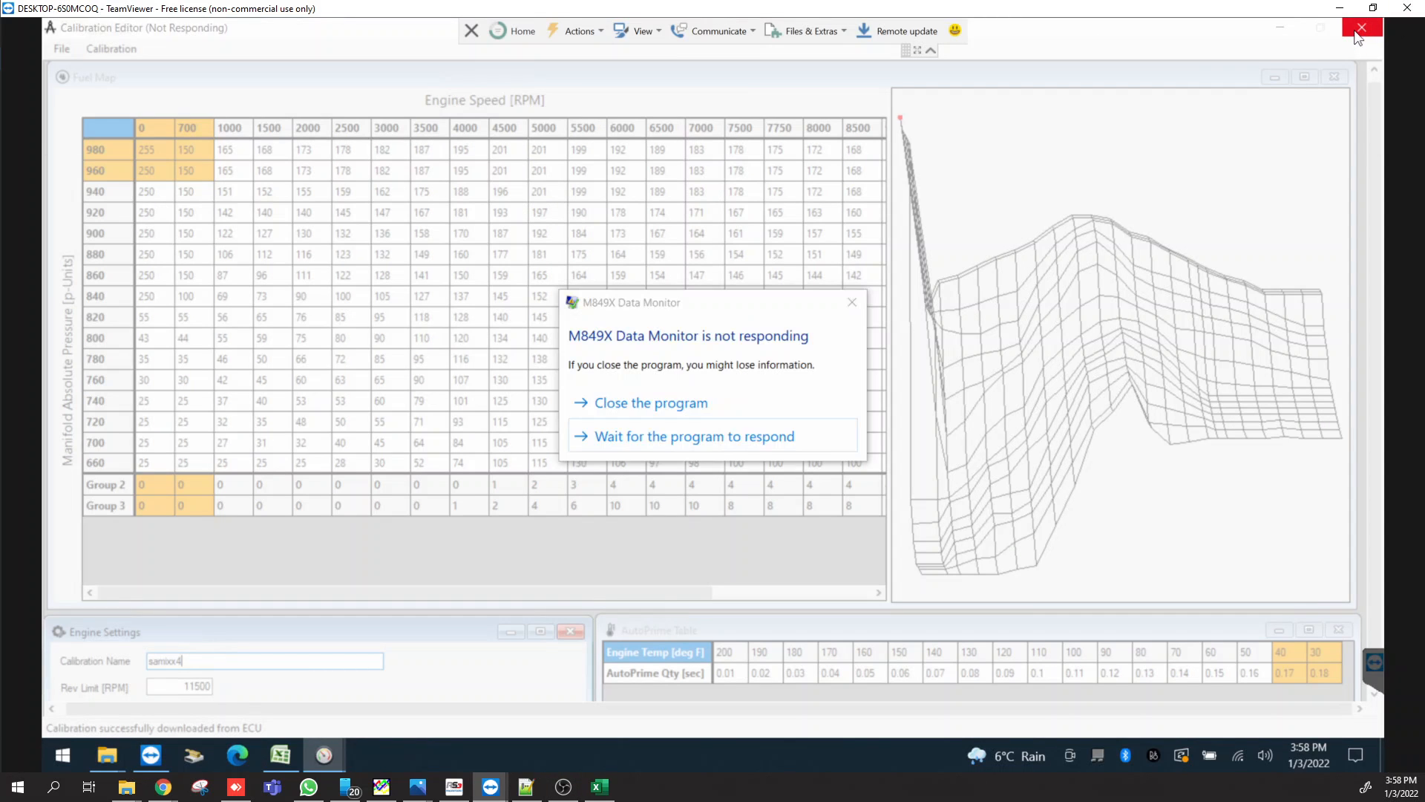
{"action": "left_click", "coordinate": [642, 405]}
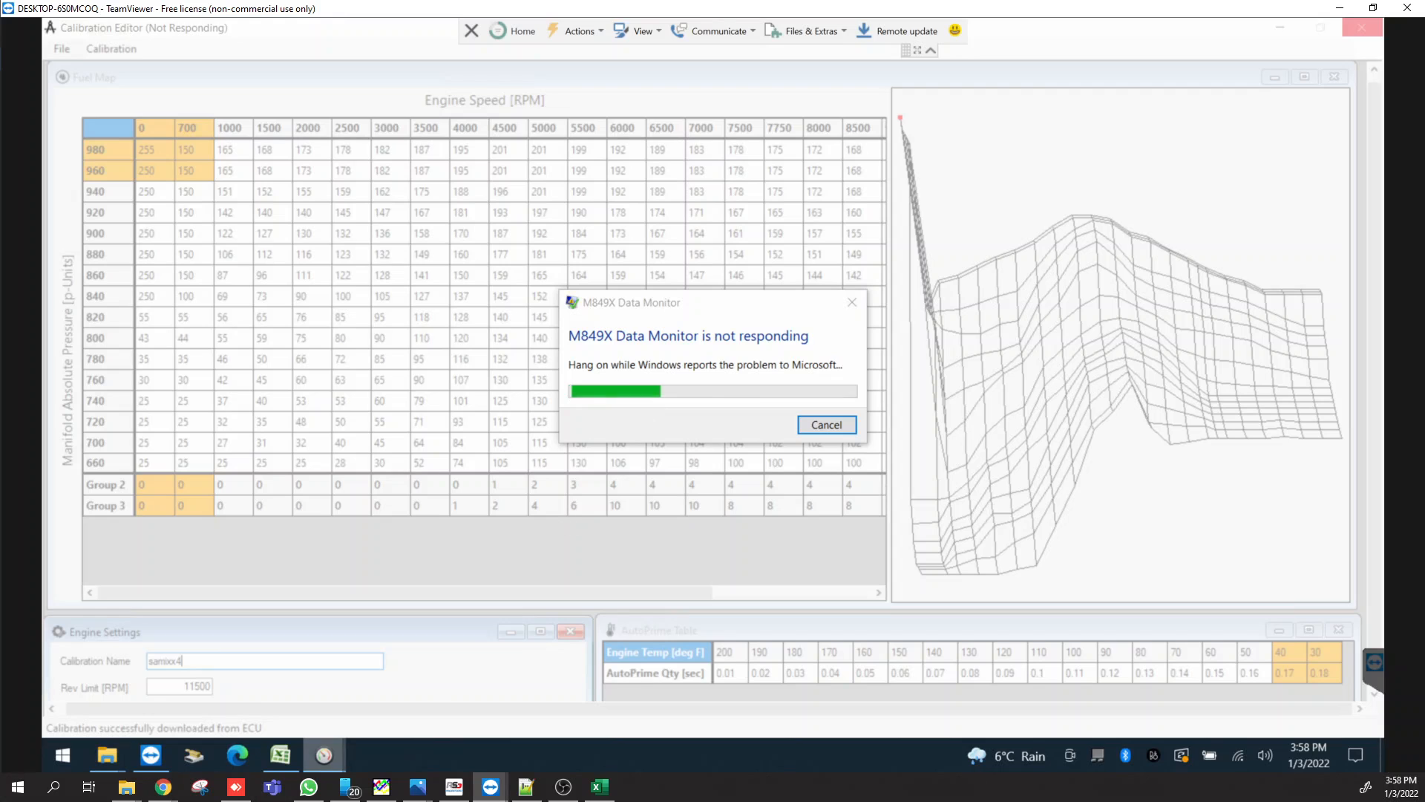
{"action": "mouse_move", "coordinate": [323, 755]}
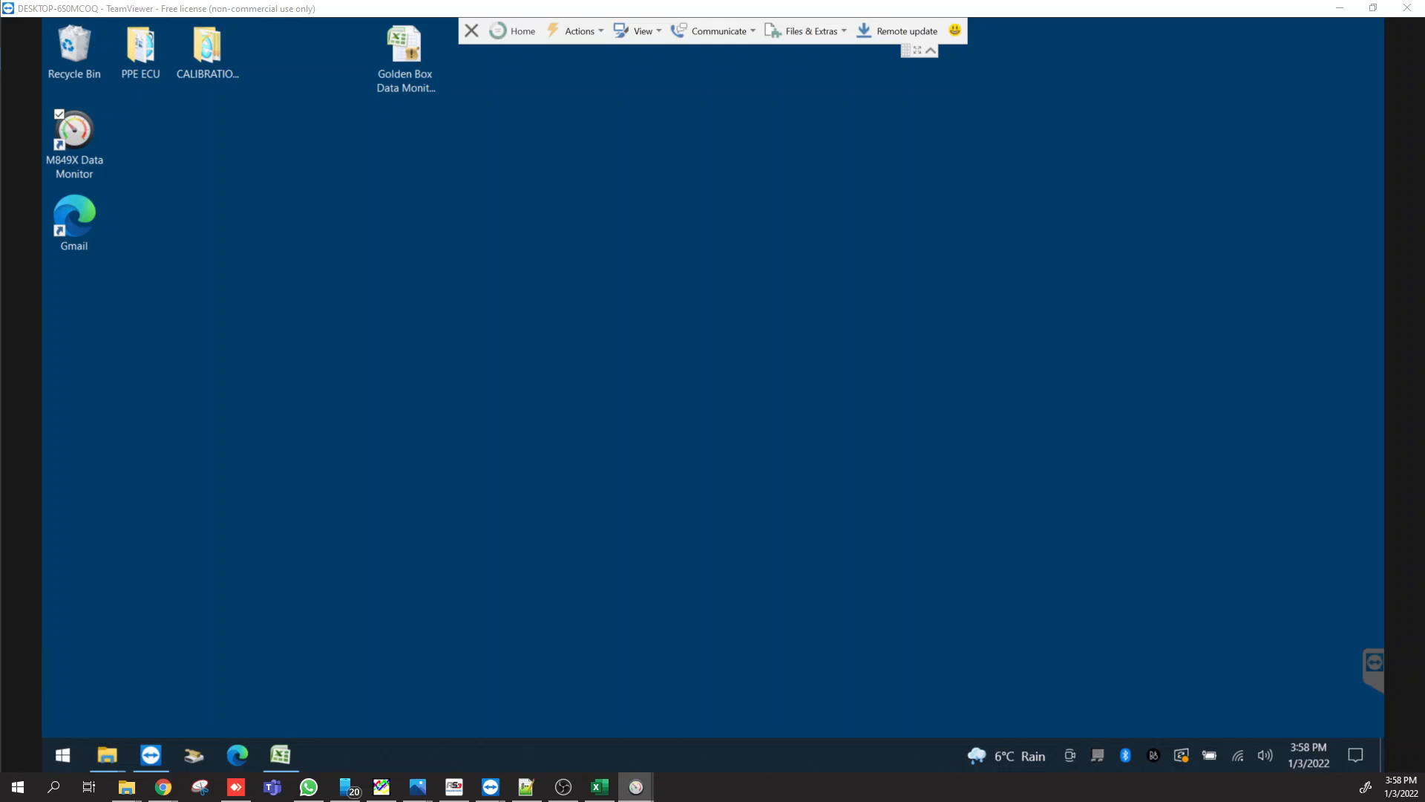
{"action": "left_click", "coordinate": [104, 178]}
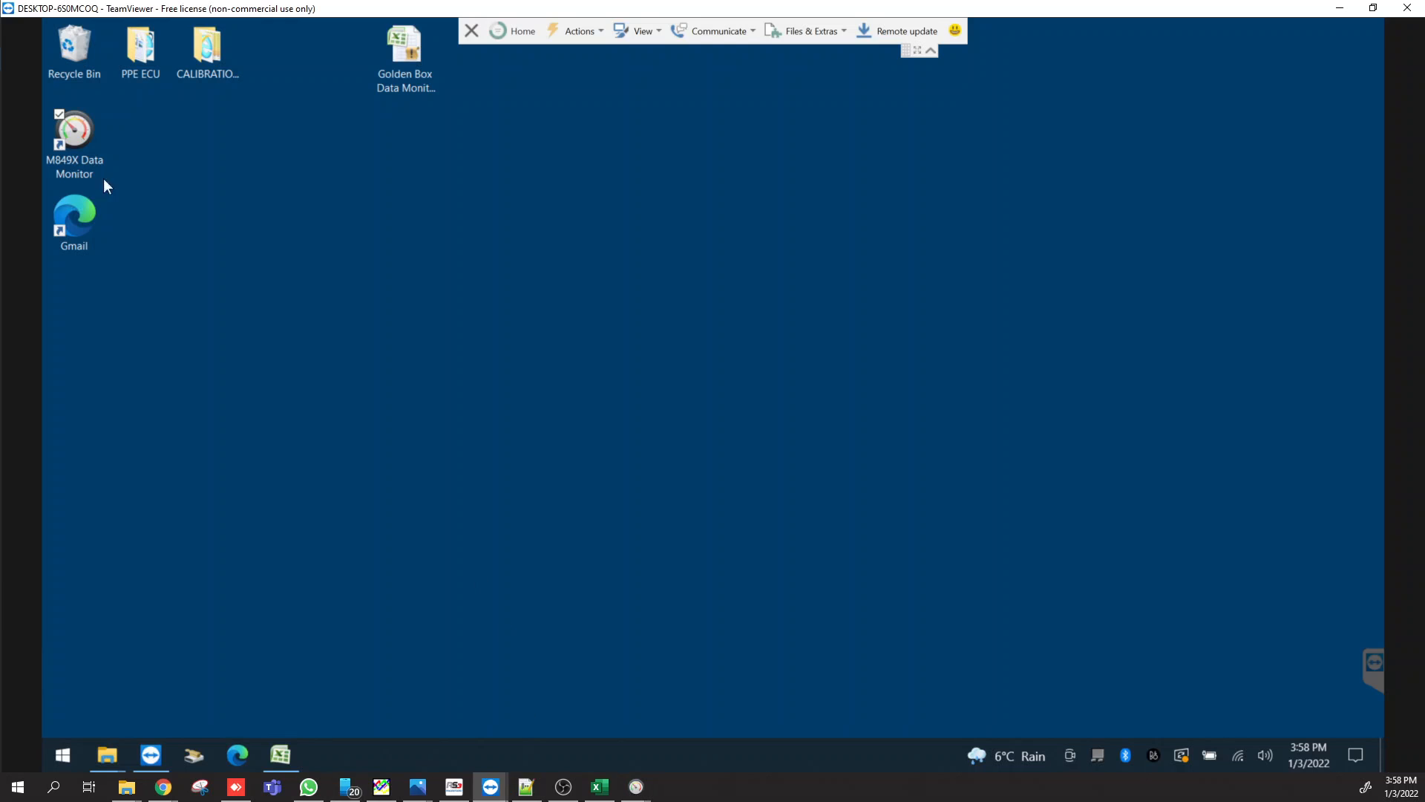
{"action": "double_click", "coordinate": [71, 144]}
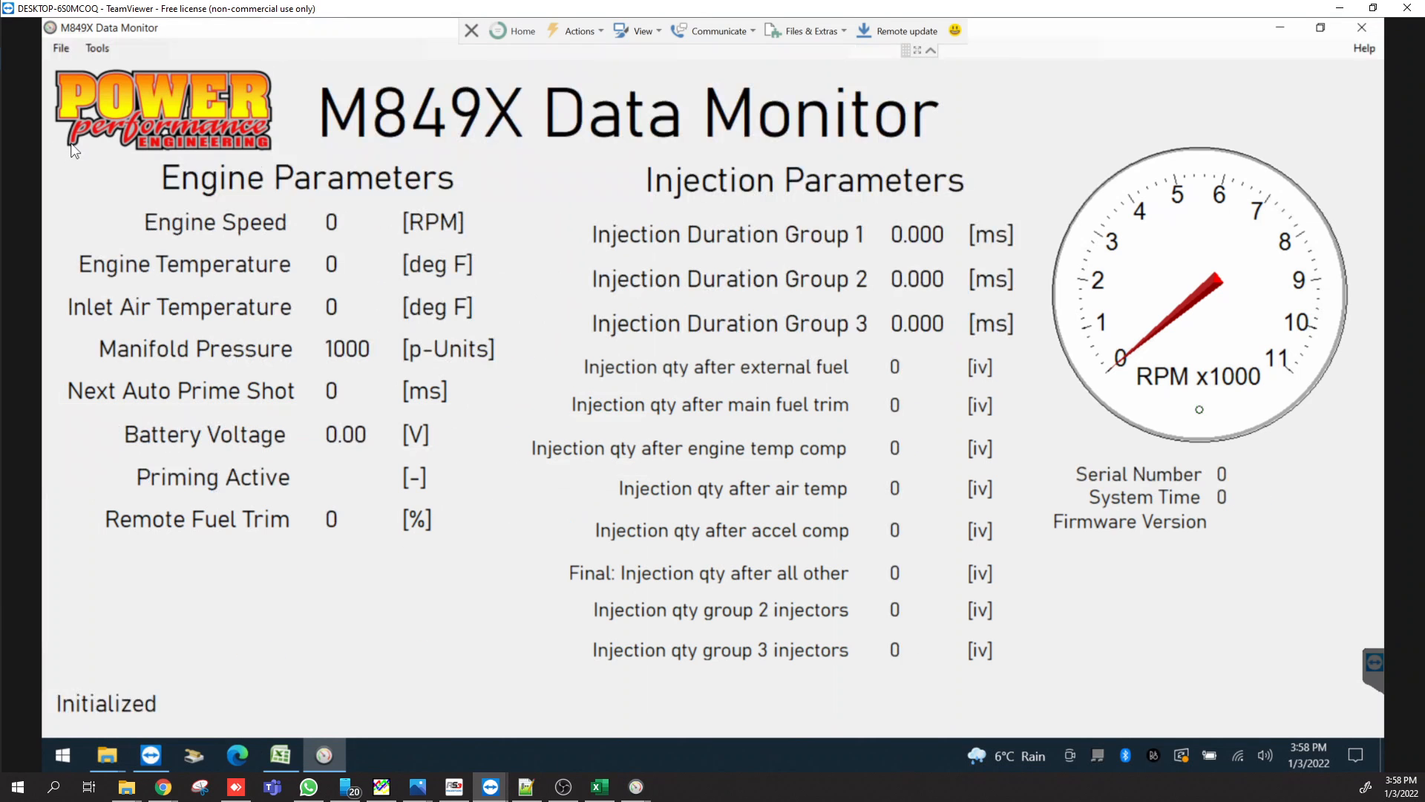
{"action": "left_click", "coordinate": [62, 48]}
{"action": "left_click", "coordinate": [97, 48]}
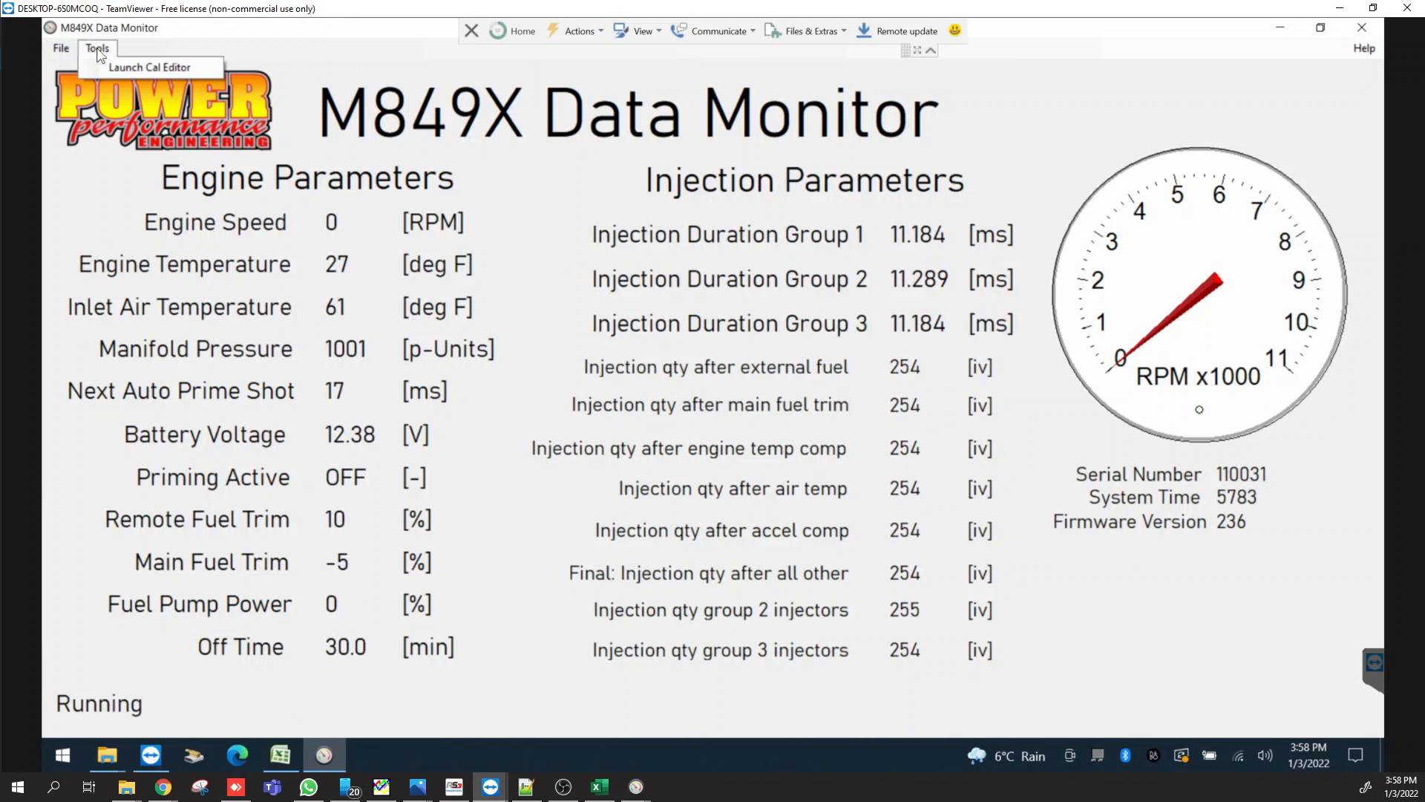
{"action": "left_click", "coordinate": [113, 64]}
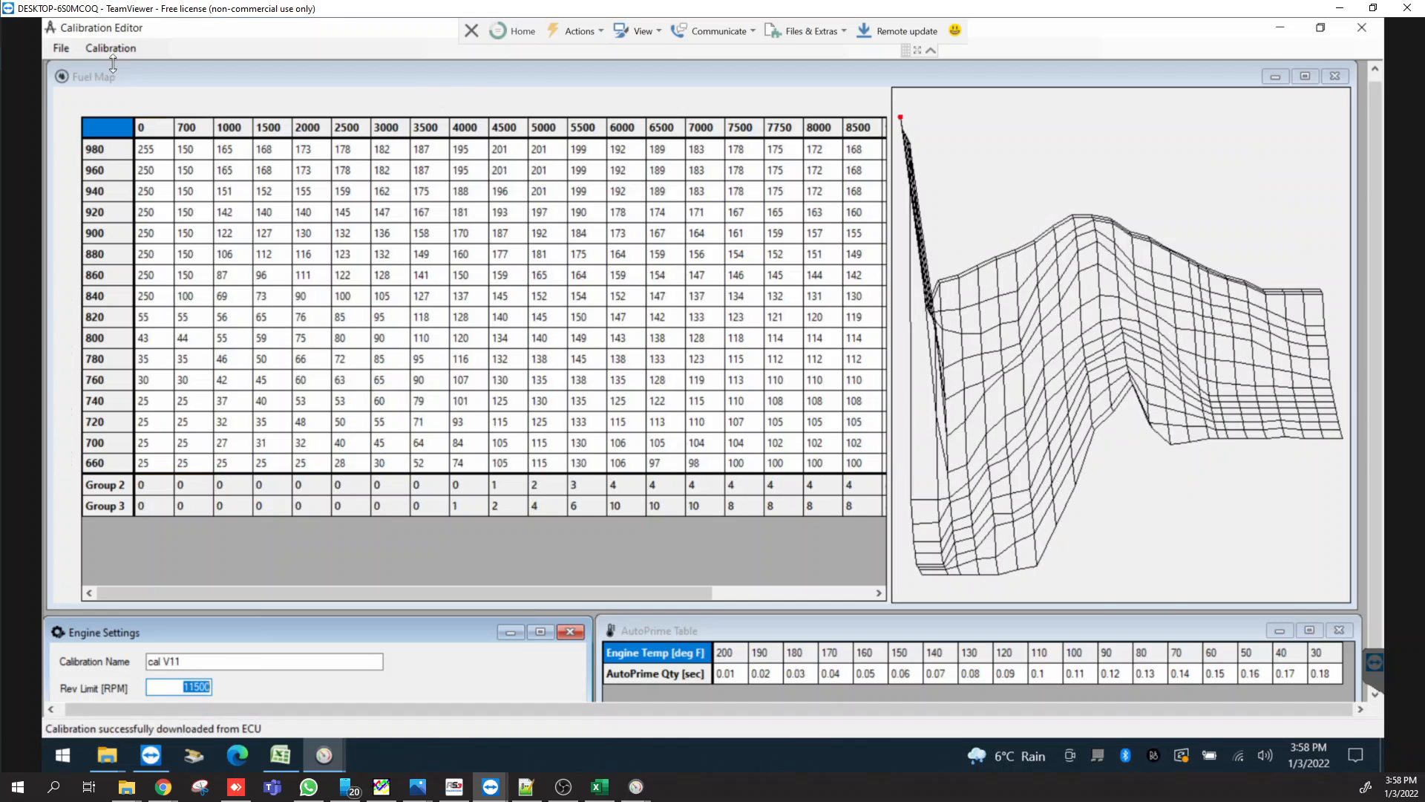
Load SAMIXX4.cal from the CALIBRATIONS folder into the reopened Calibration Editor
{"action": "left_click", "coordinate": [62, 48]}
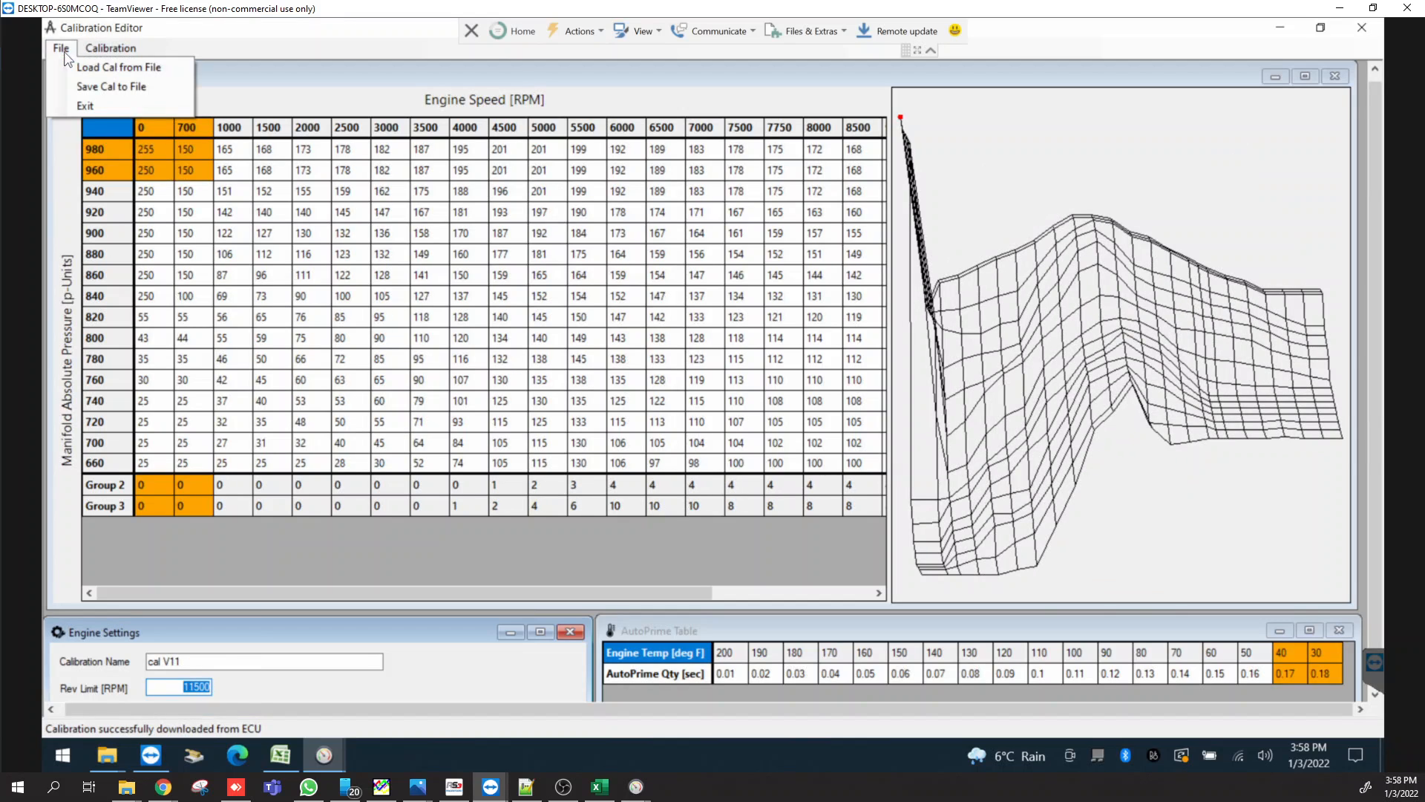
{"action": "left_click", "coordinate": [82, 66]}
{"action": "left_click", "coordinate": [256, 215]}
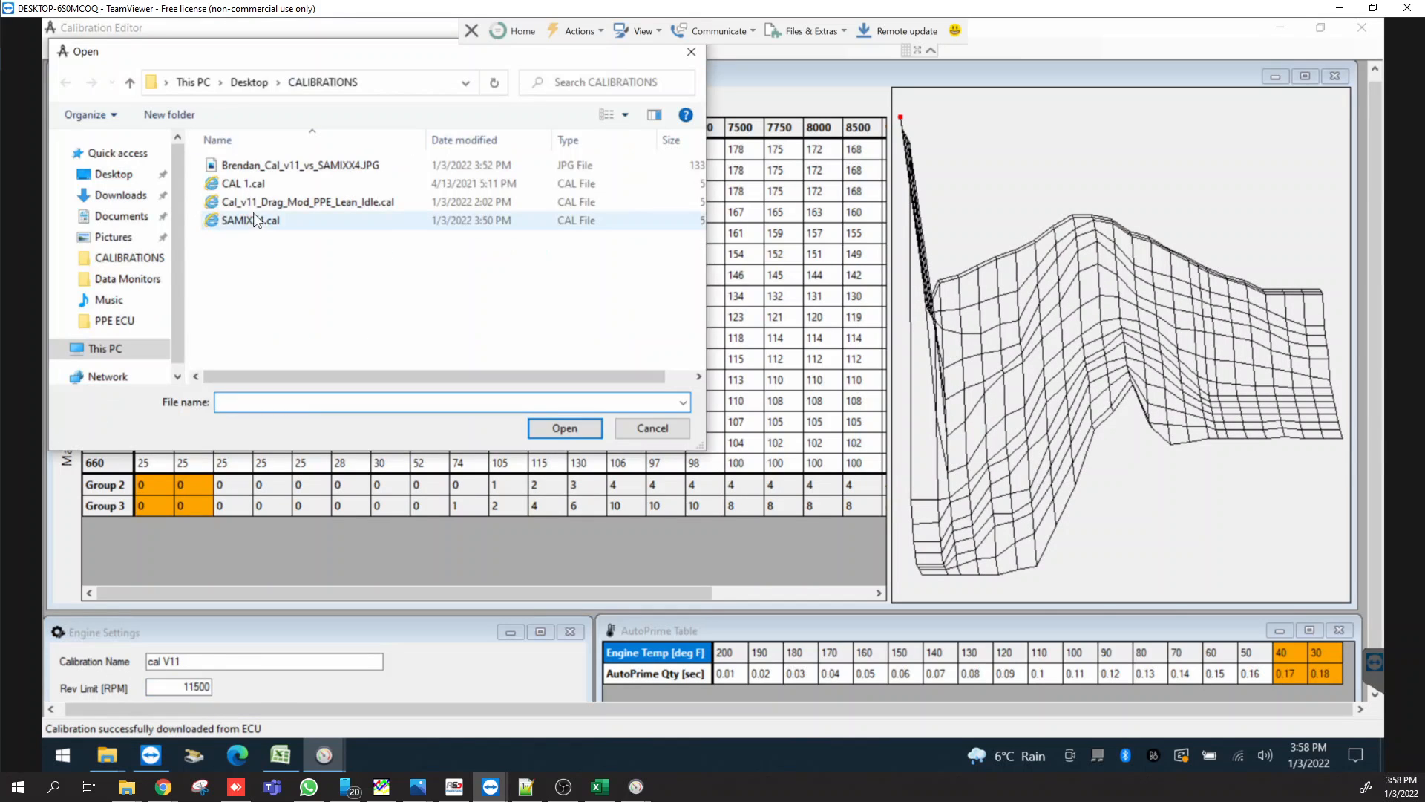
{"action": "double_click", "coordinate": [255, 215]}
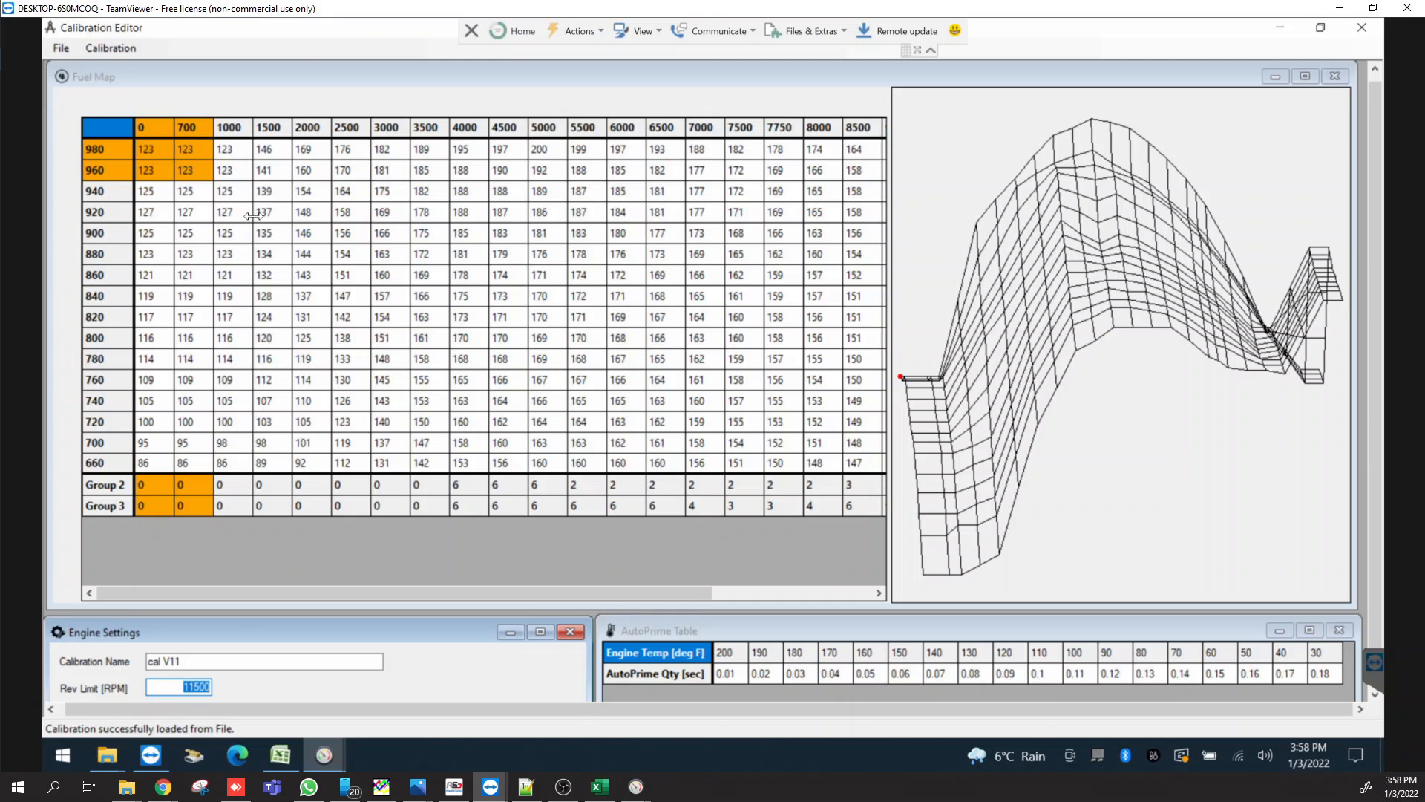
{"action": "left_click", "coordinate": [189, 662]}
{"action": "right_click", "coordinate": [188, 662]}
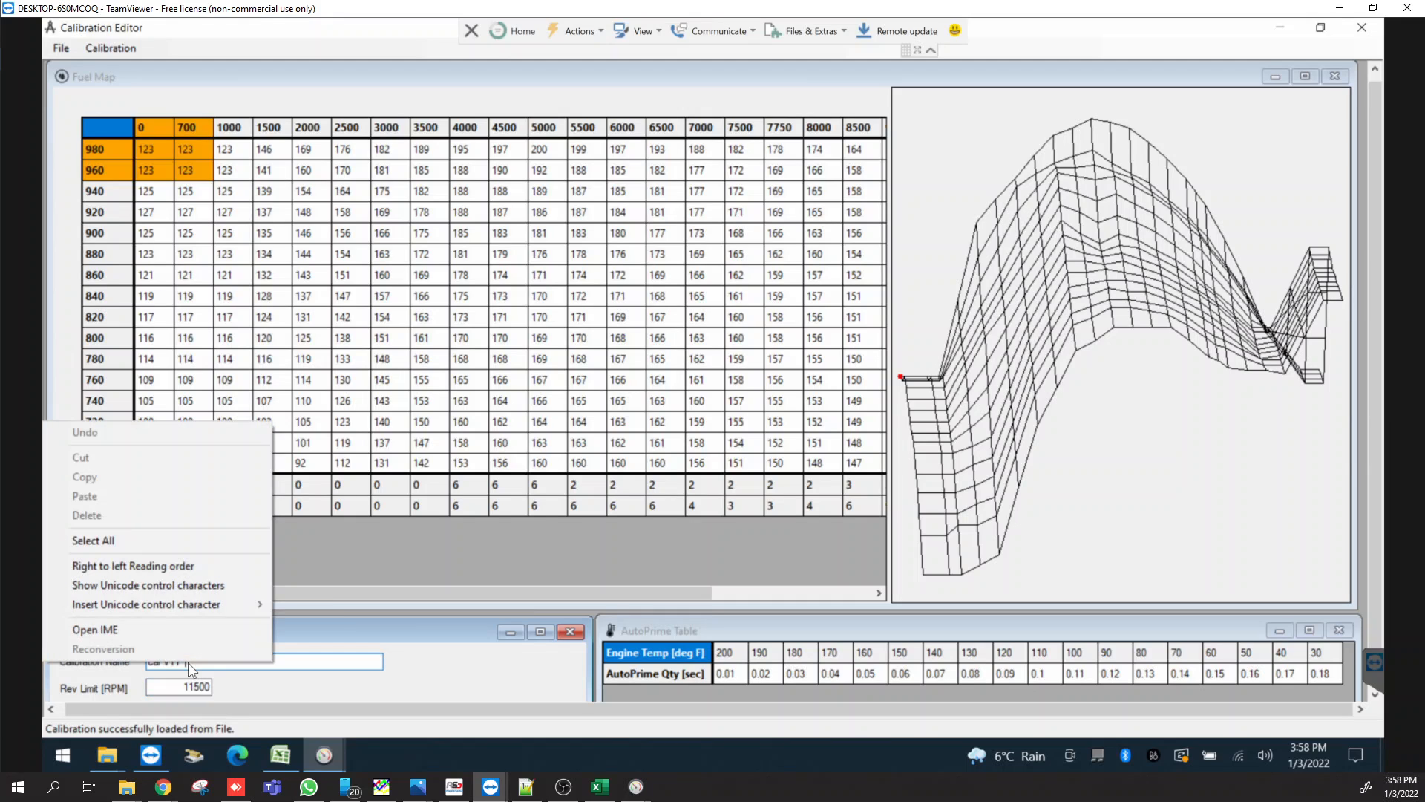
{"action": "left_click", "coordinate": [190, 662]}
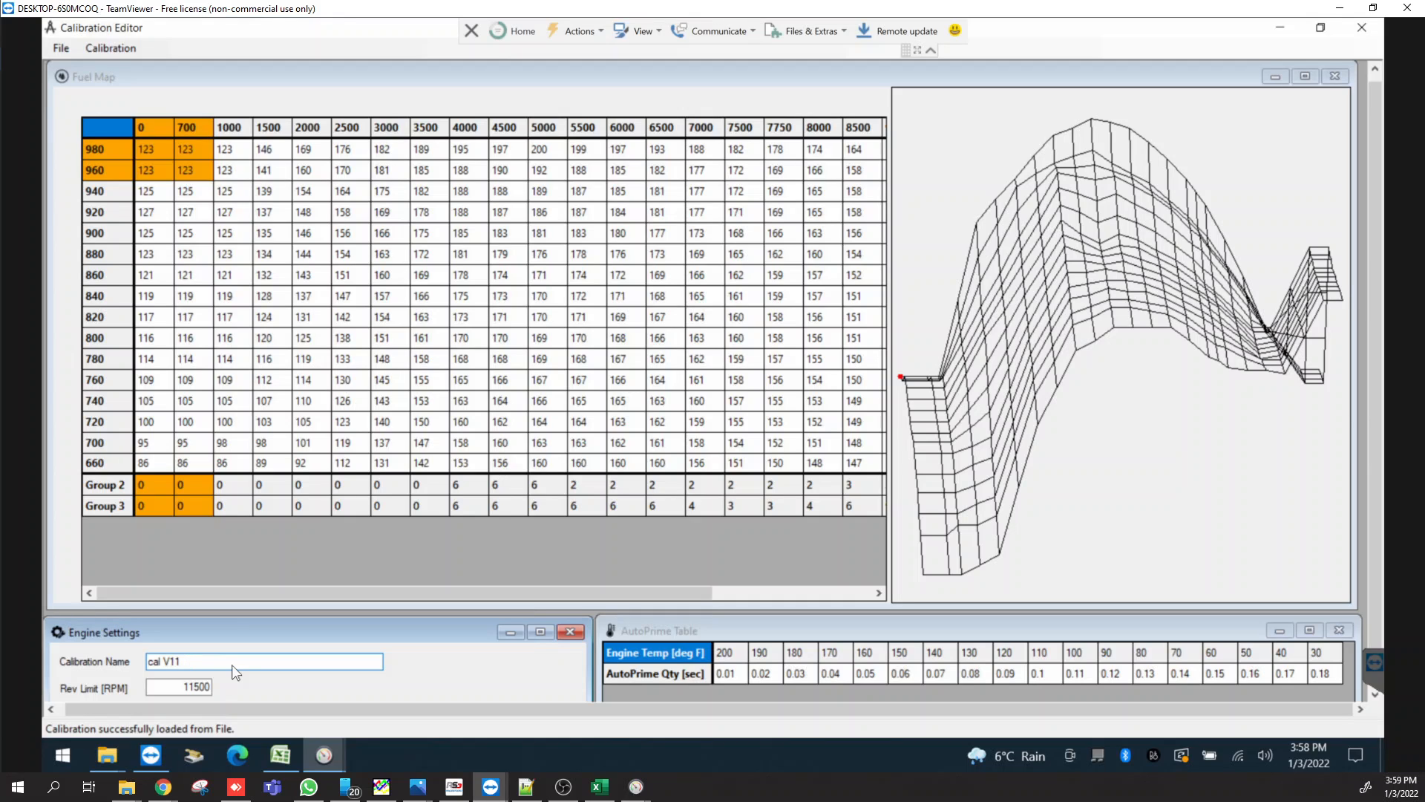
{"action": "left_click_drag", "start_coordinate": [224, 661], "coordinate": [147, 664]}
{"action": "left_click", "coordinate": [254, 660]}
Minimise the editor and monitor, examine the Cal v11 versus SAMIXX4 comparison image from the CALIBRATIONS folder at full window size, and close it
{"action": "left_click", "coordinate": [1278, 29]}
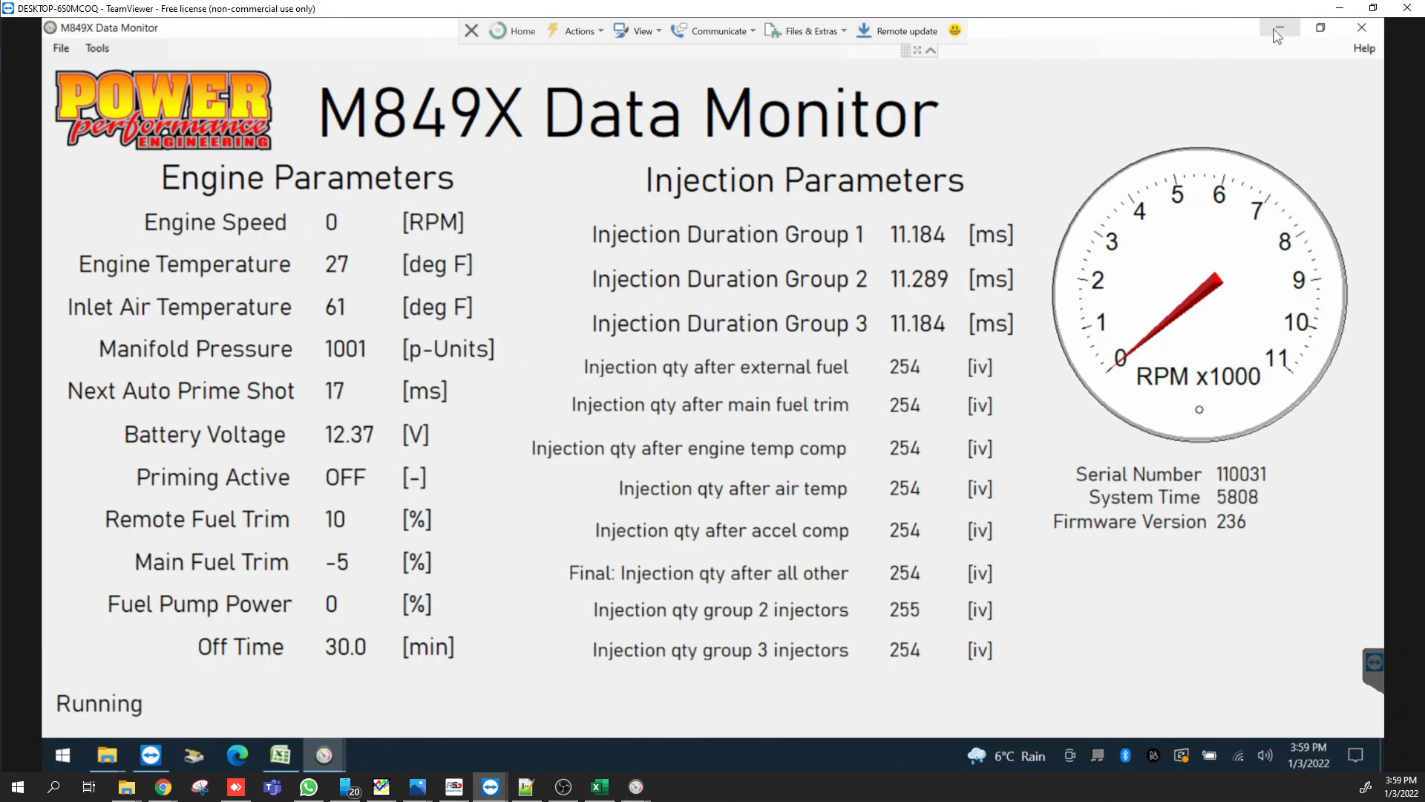
{"action": "left_click", "coordinate": [1279, 28]}
{"action": "double_click", "coordinate": [194, 59]}
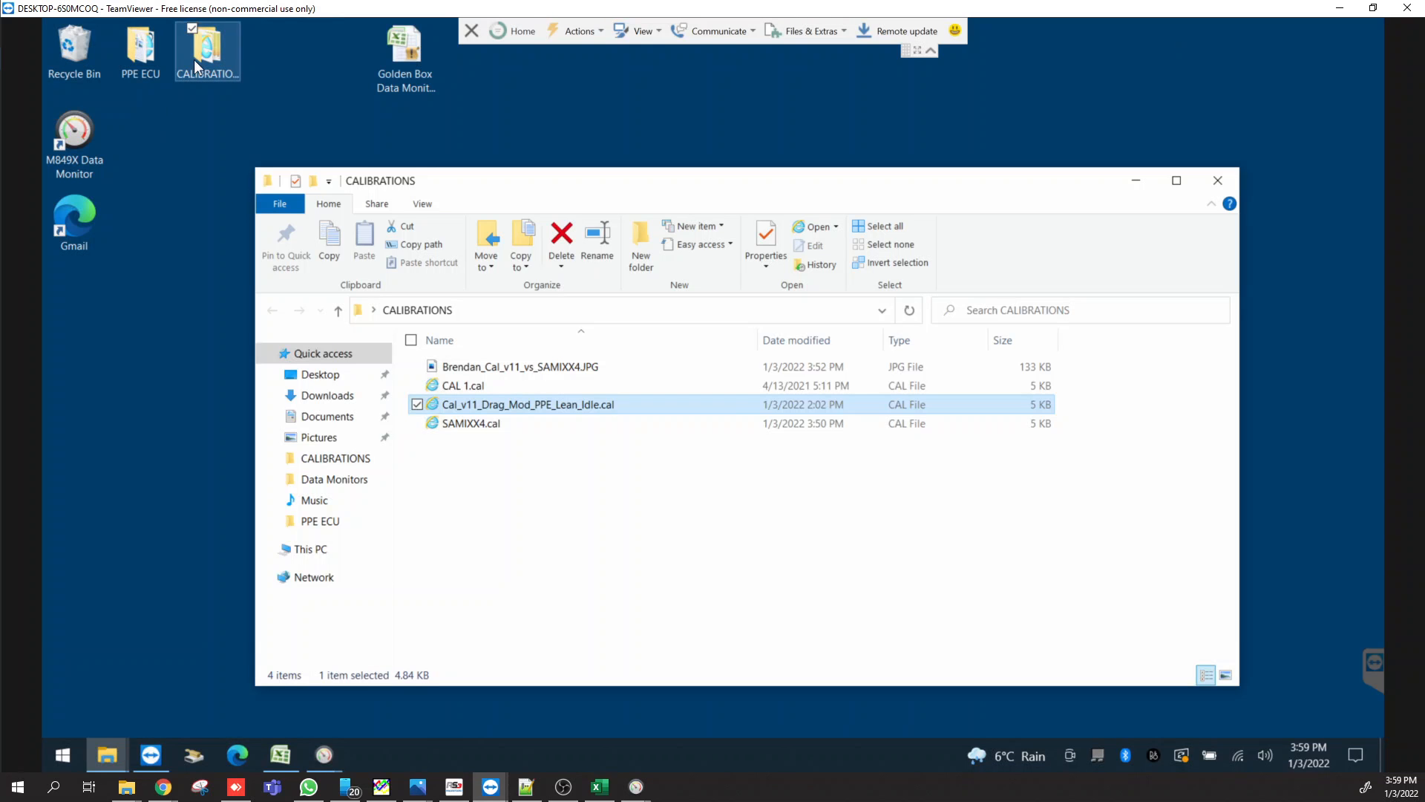
{"action": "left_click", "coordinate": [547, 365]}
{"action": "double_click", "coordinate": [546, 365]}
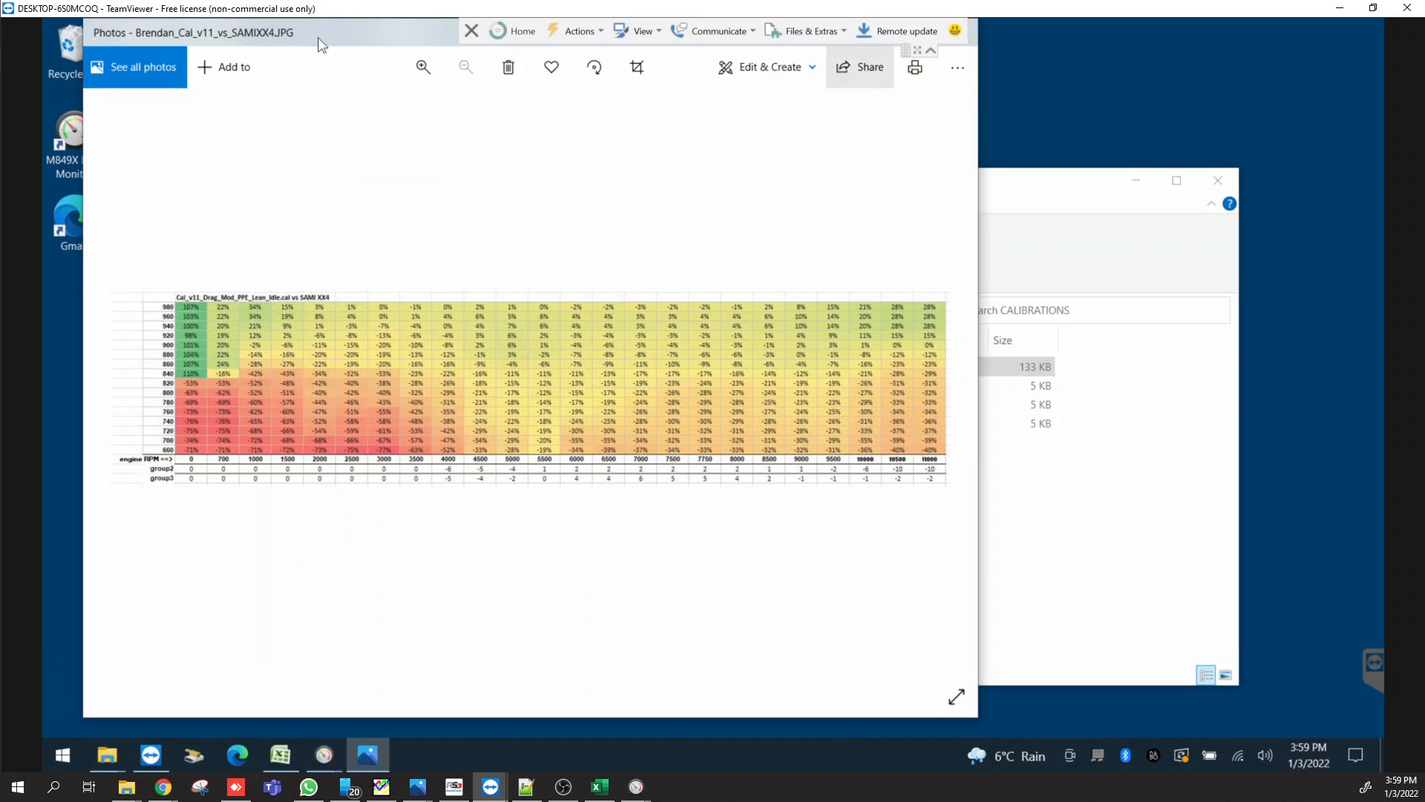
{"action": "left_click_drag", "start_coordinate": [335, 29], "coordinate": [390, 83]}
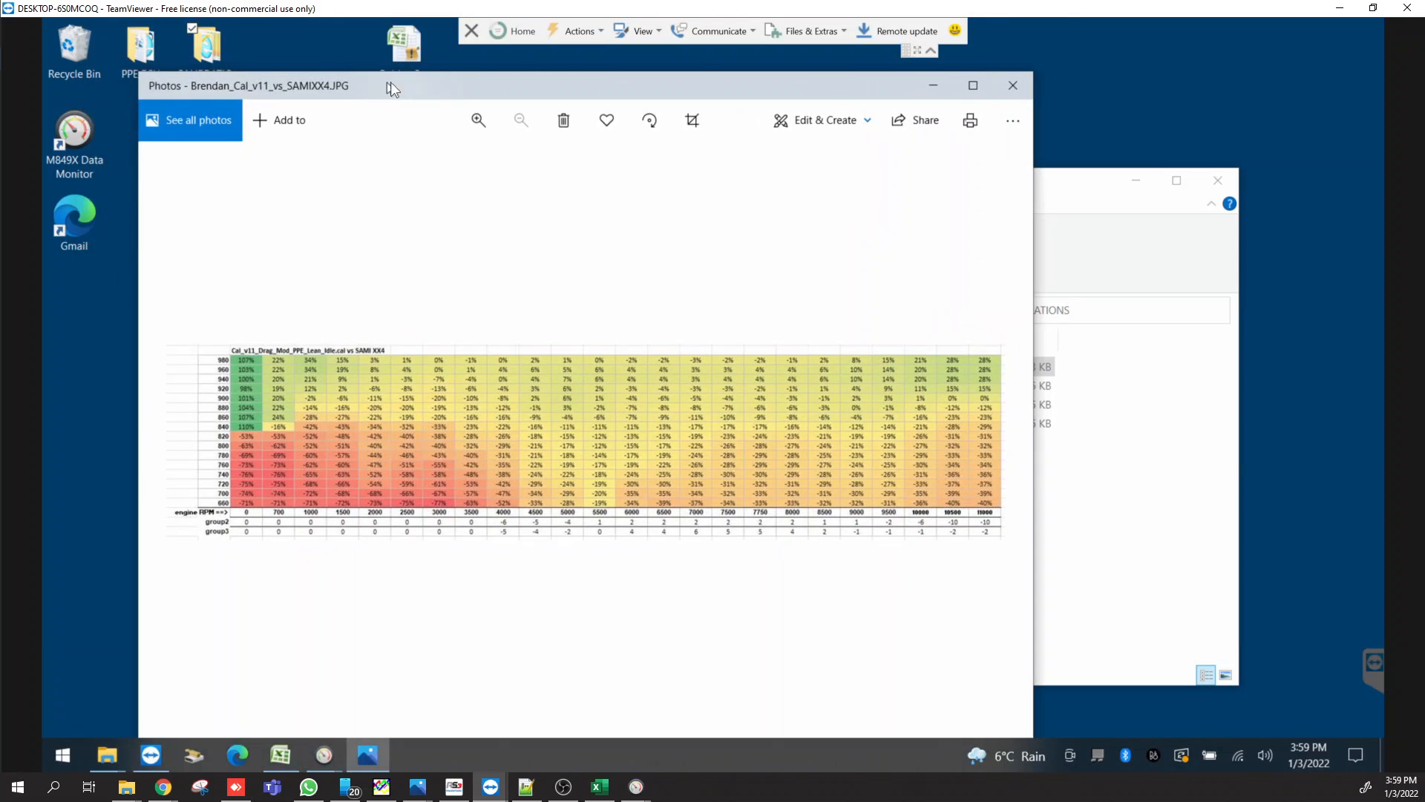
{"action": "left_click", "coordinate": [964, 86]}
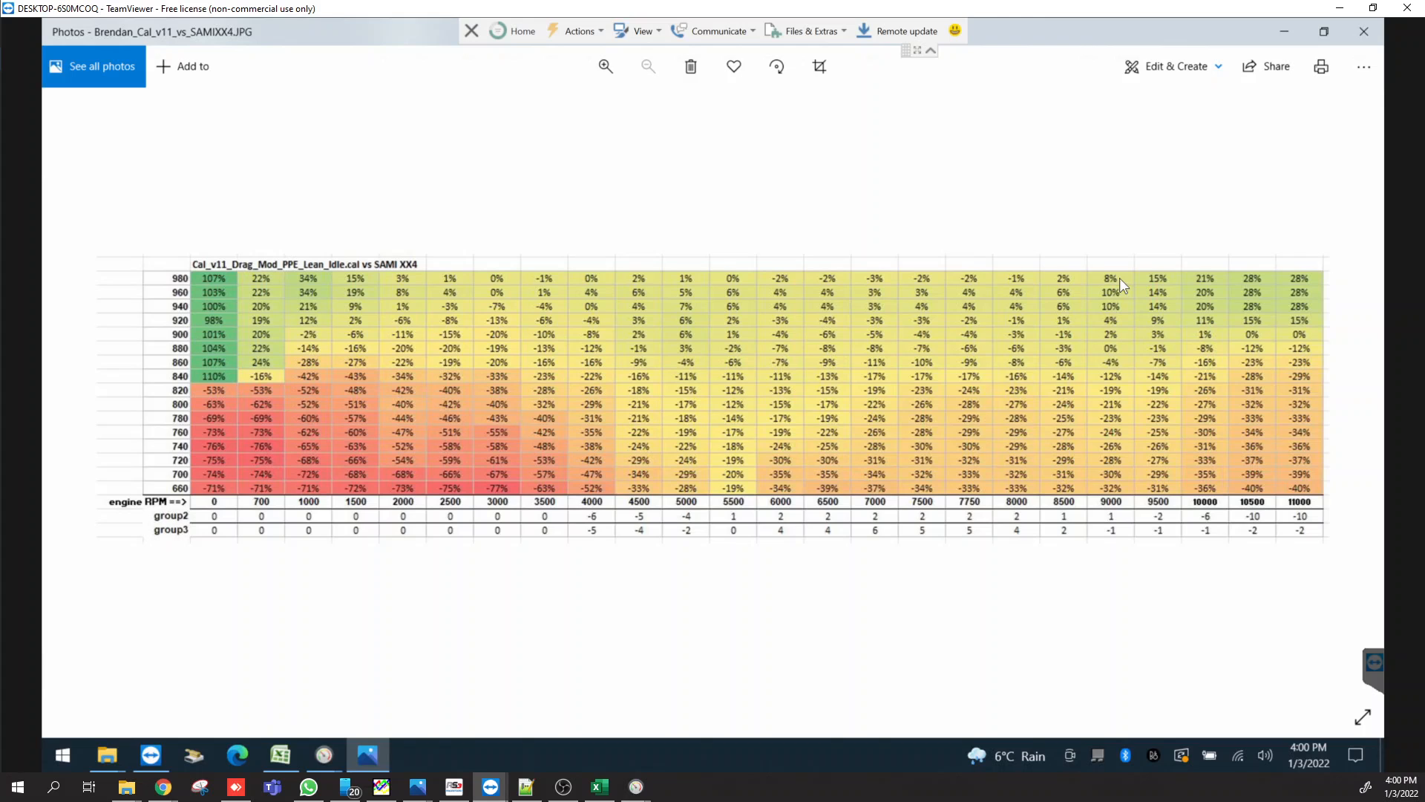
{"action": "left_click", "coordinate": [1364, 31]}
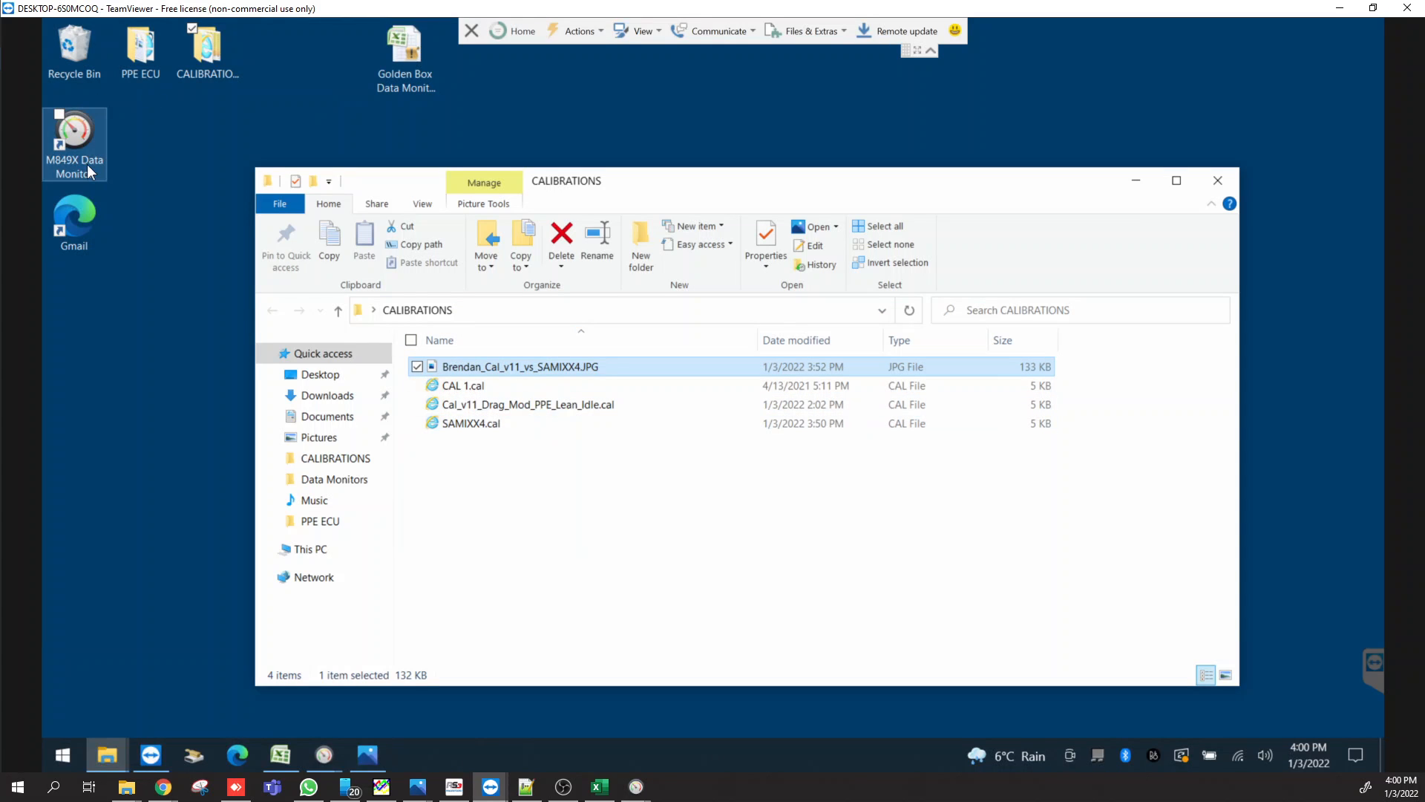
Bring up the M849X Data Monitor, minimise the CALIBRATIONS folder window, and maximise the monitor
{"action": "left_click", "coordinate": [87, 164]}
{"action": "double_click", "coordinate": [87, 164]}
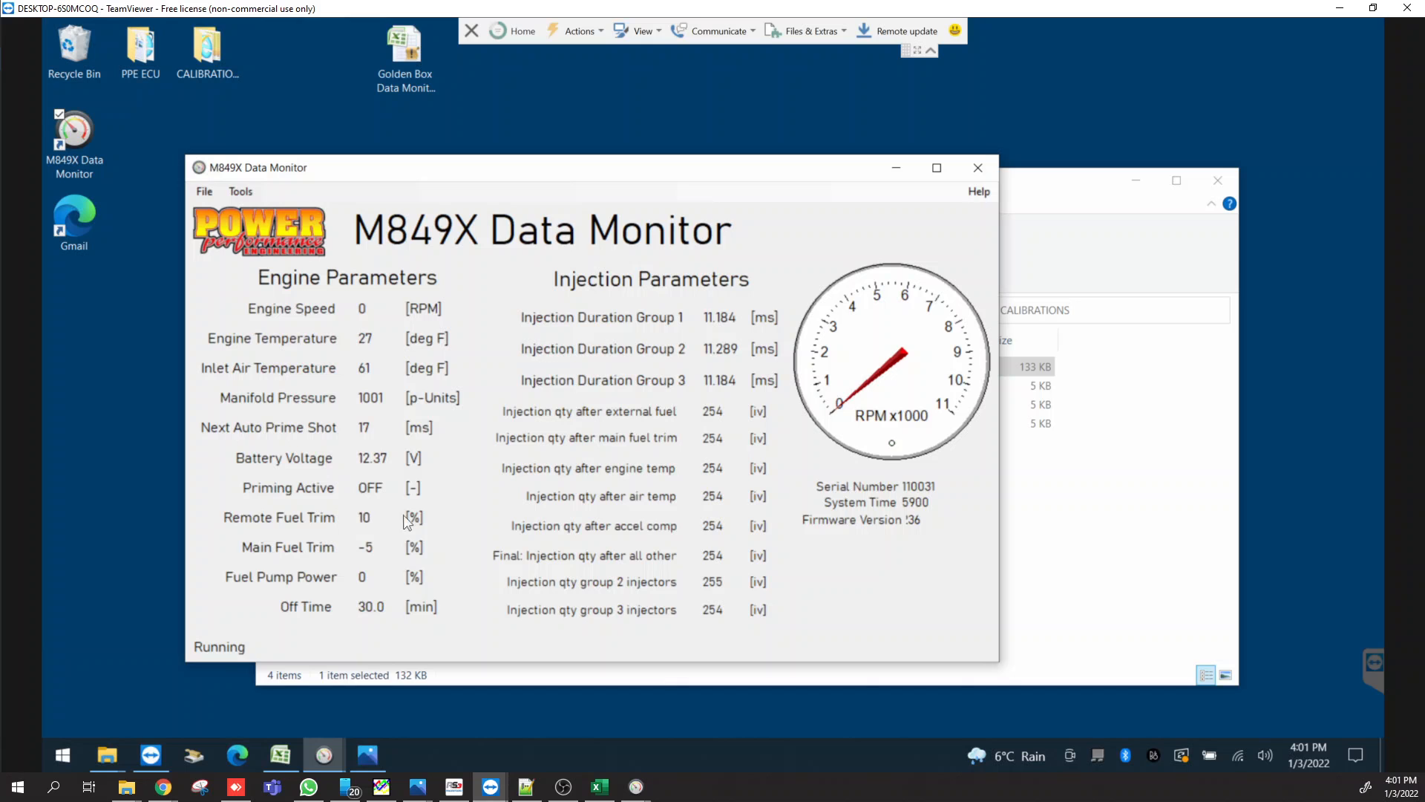
{"action": "left_click", "coordinate": [1055, 508]}
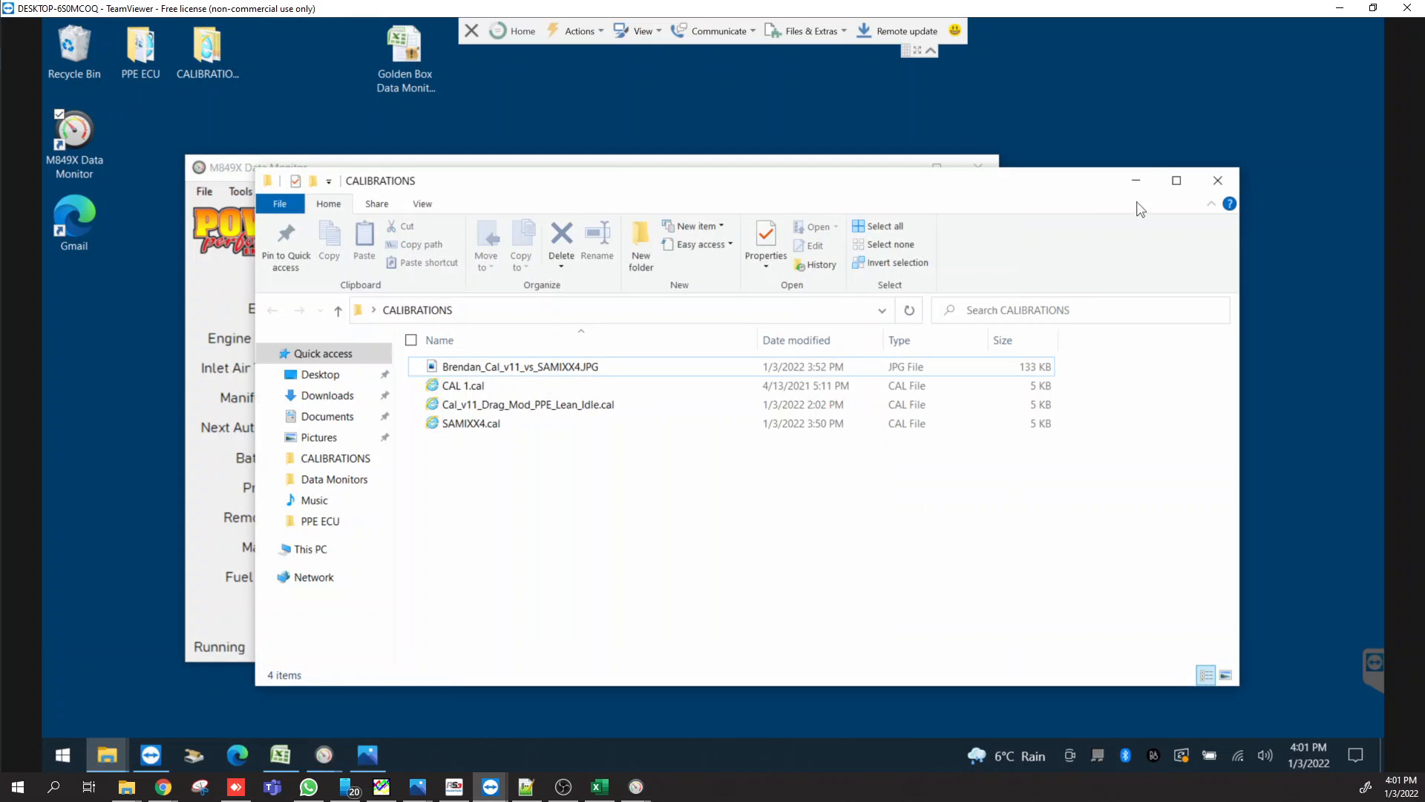
{"action": "left_click", "coordinate": [1136, 181]}
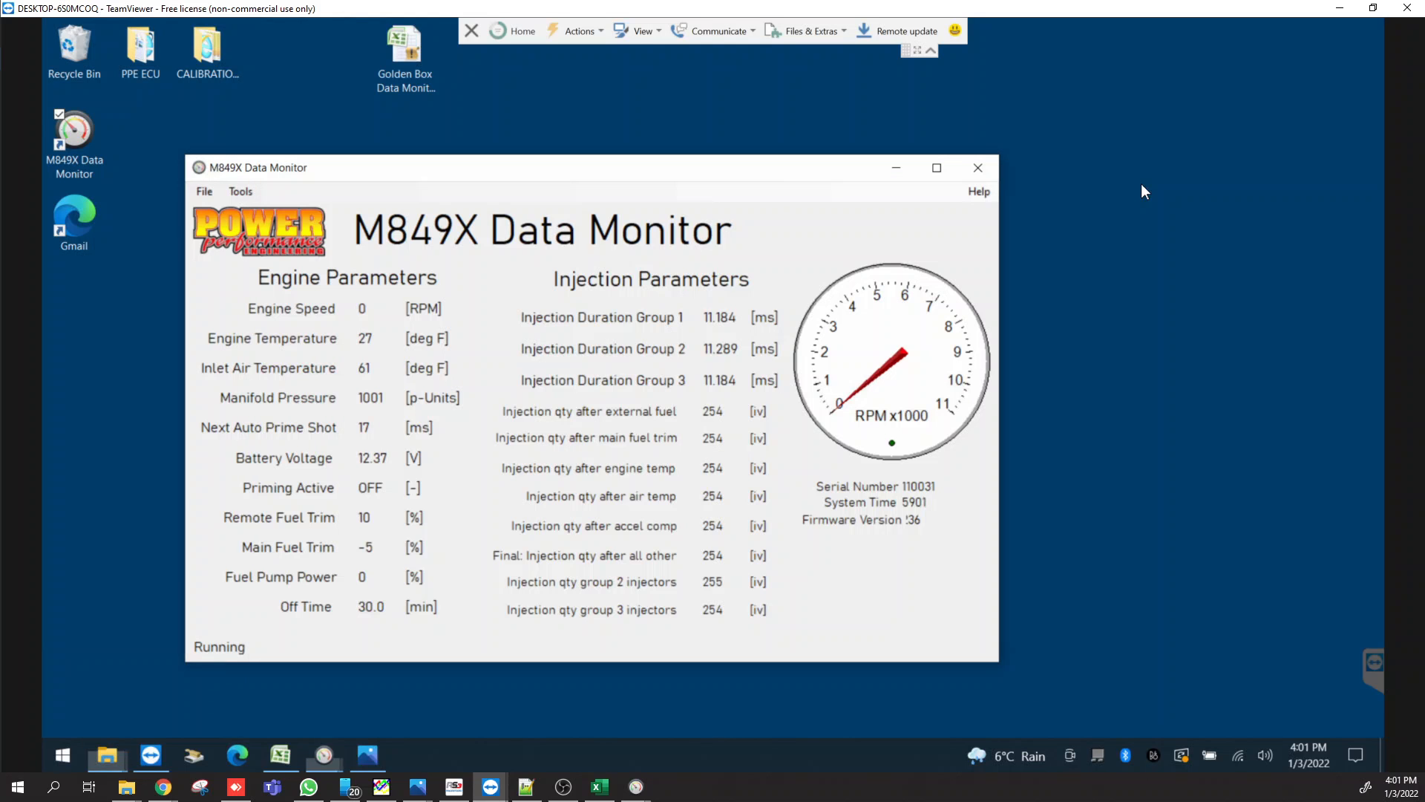
{"action": "left_click", "coordinate": [937, 168]}
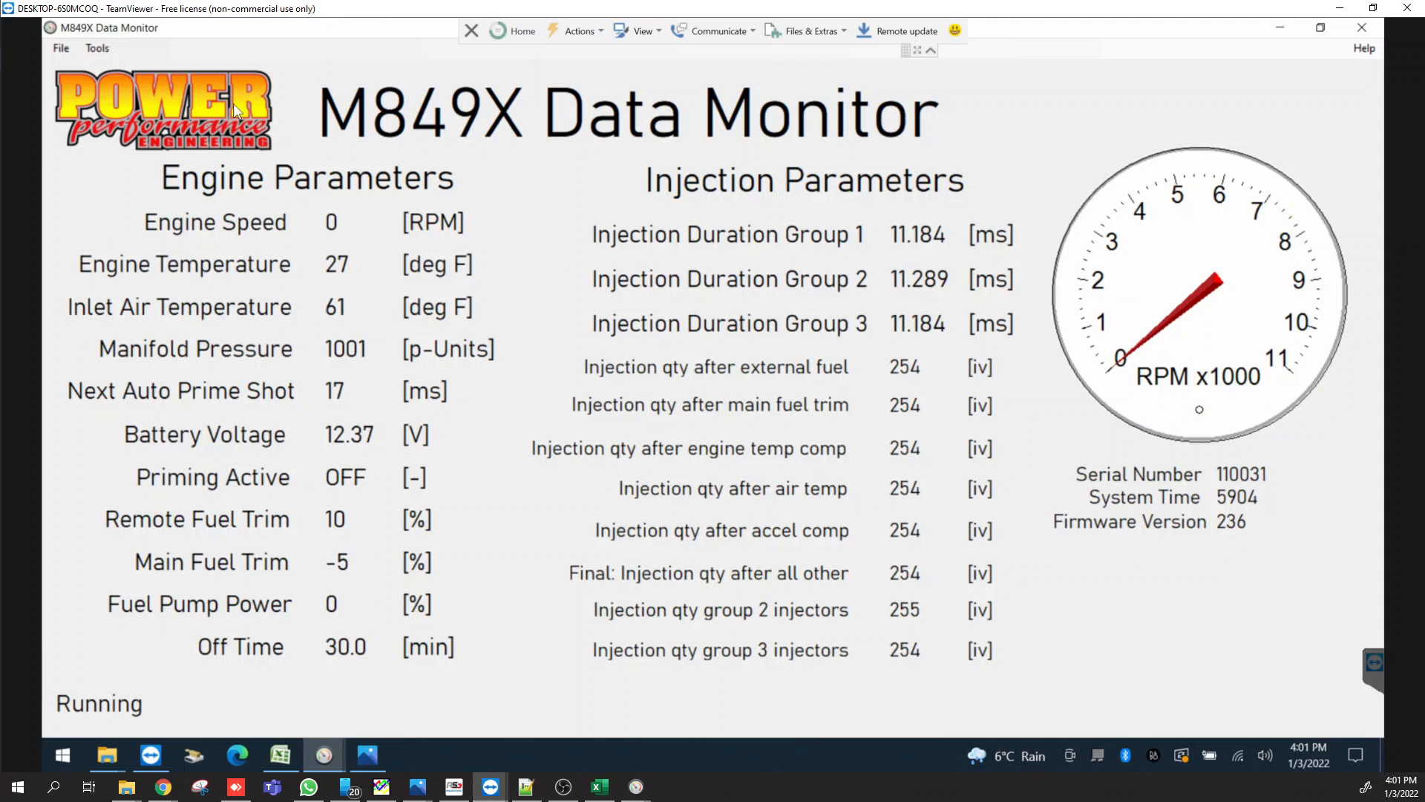
Return to the open Calibration Editor and upload the loaded SAMIXX4 calibration to the ECU
{"action": "left_click", "coordinate": [327, 758]}
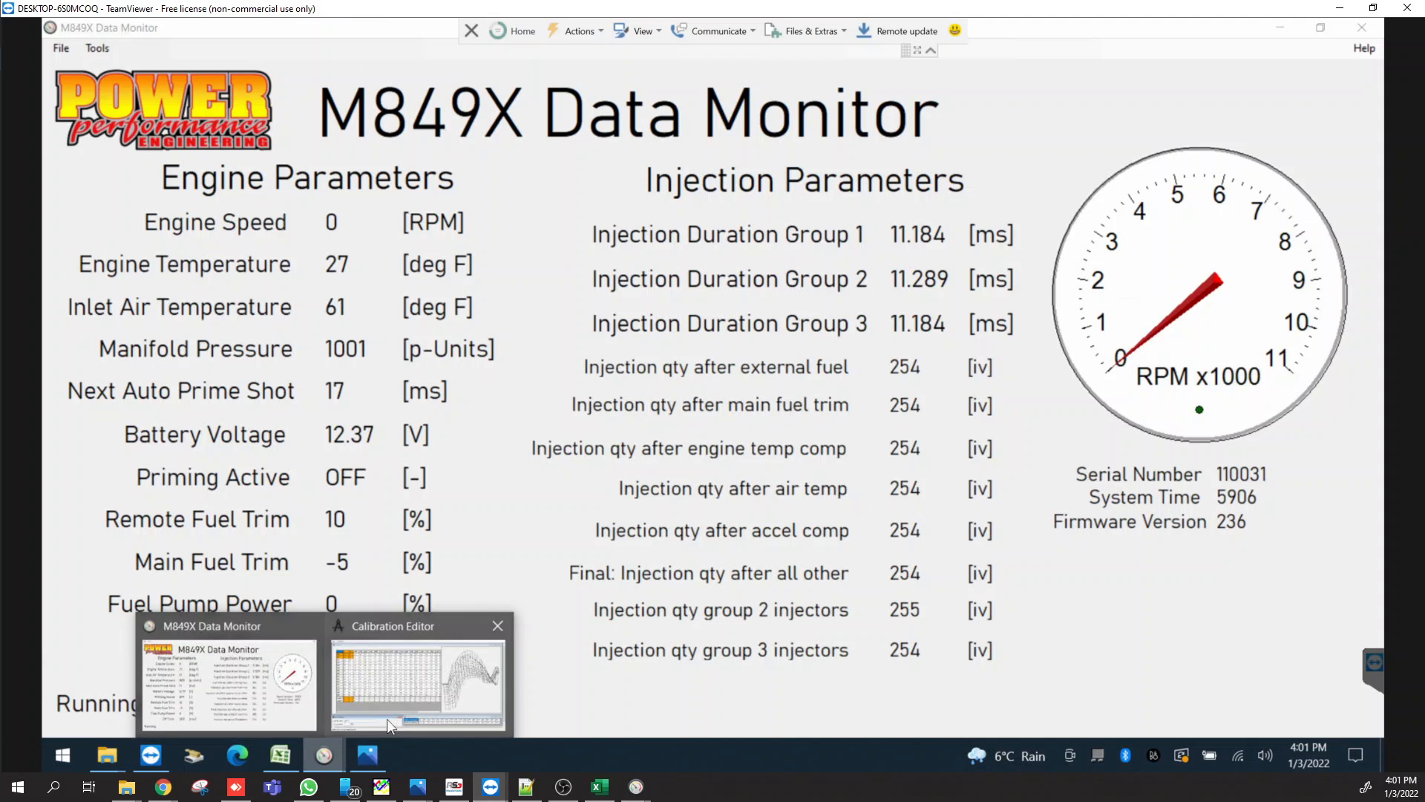
{"action": "left_click", "coordinate": [109, 47]}
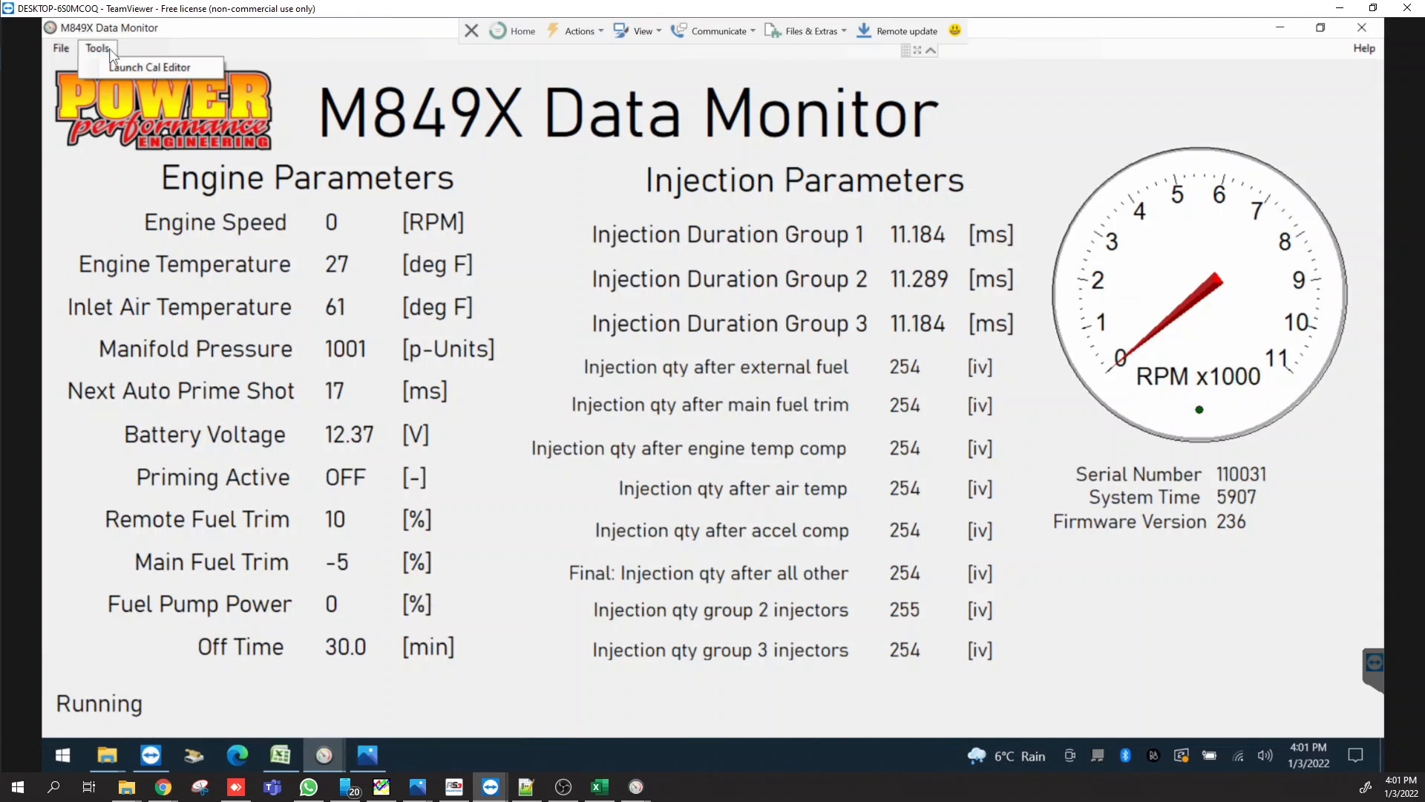
{"action": "left_click", "coordinate": [123, 69]}
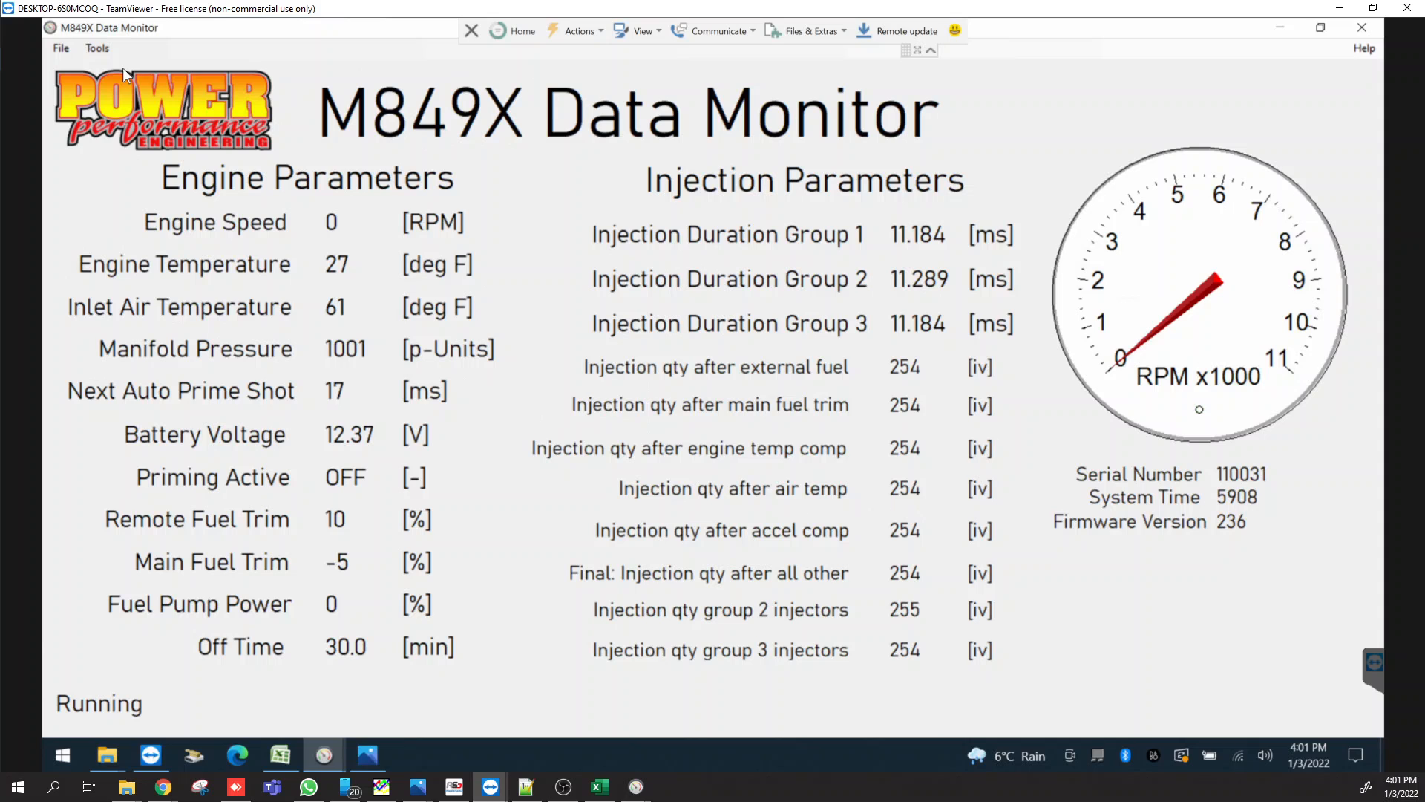
{"action": "left_click", "coordinate": [324, 750]}
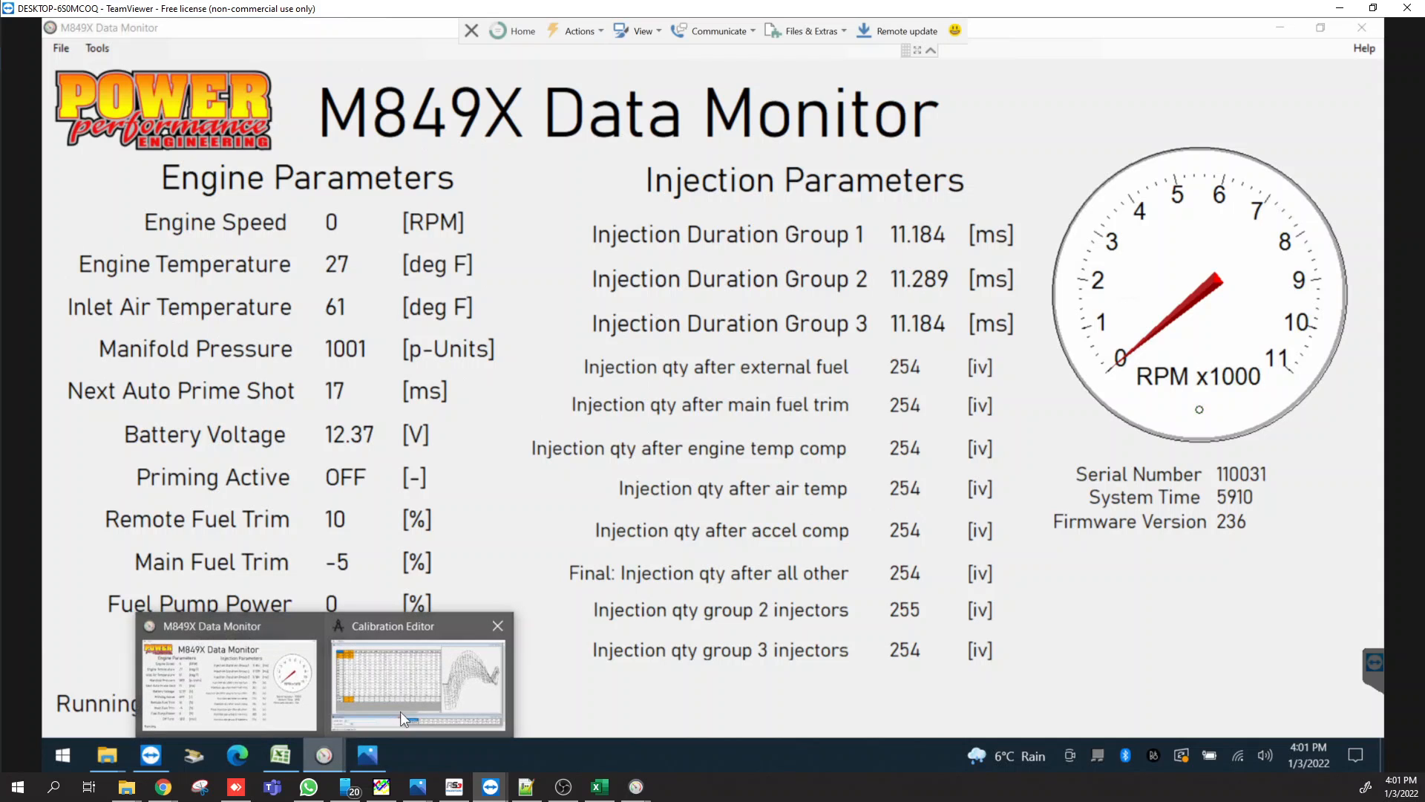
{"action": "left_click", "coordinate": [408, 679]}
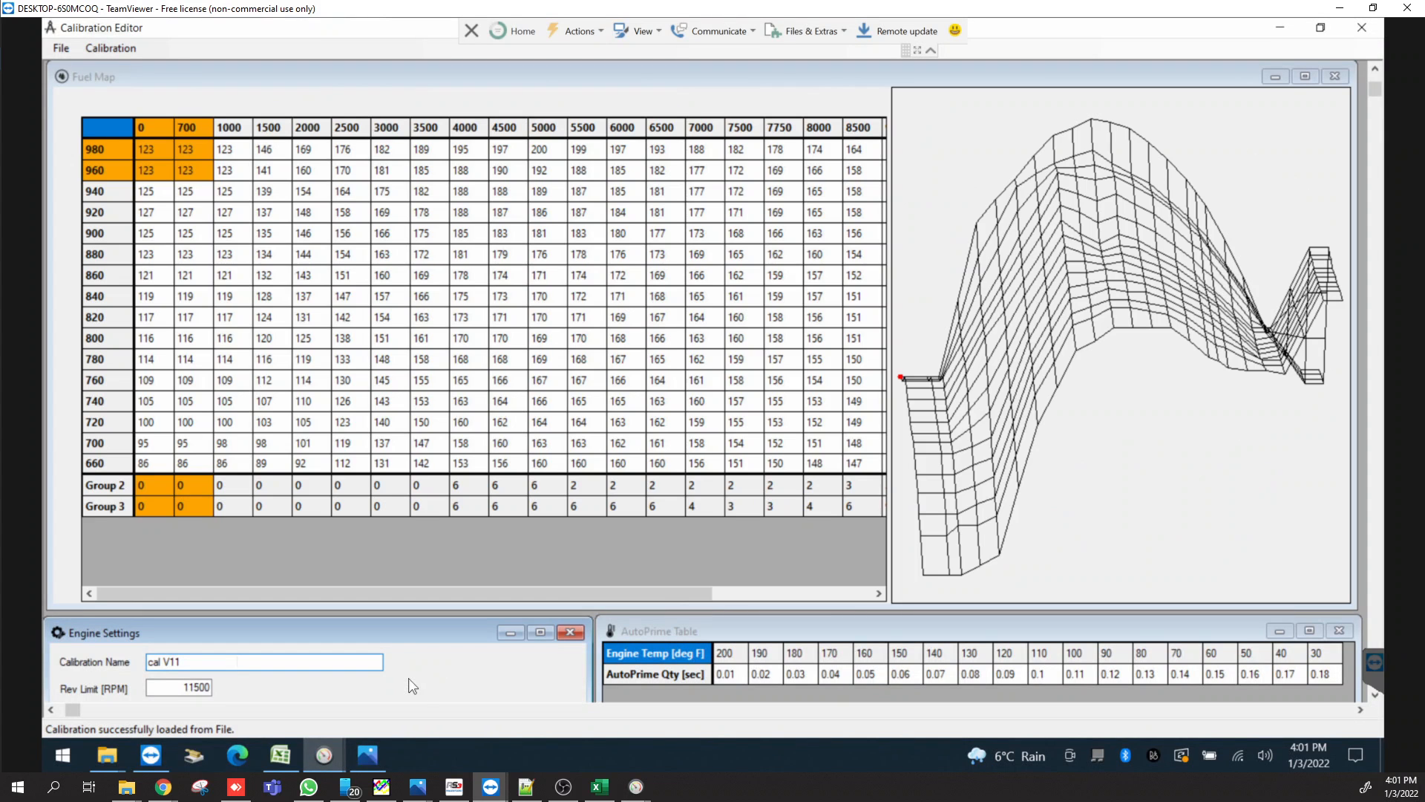
{"action": "left_click", "coordinate": [114, 47]}
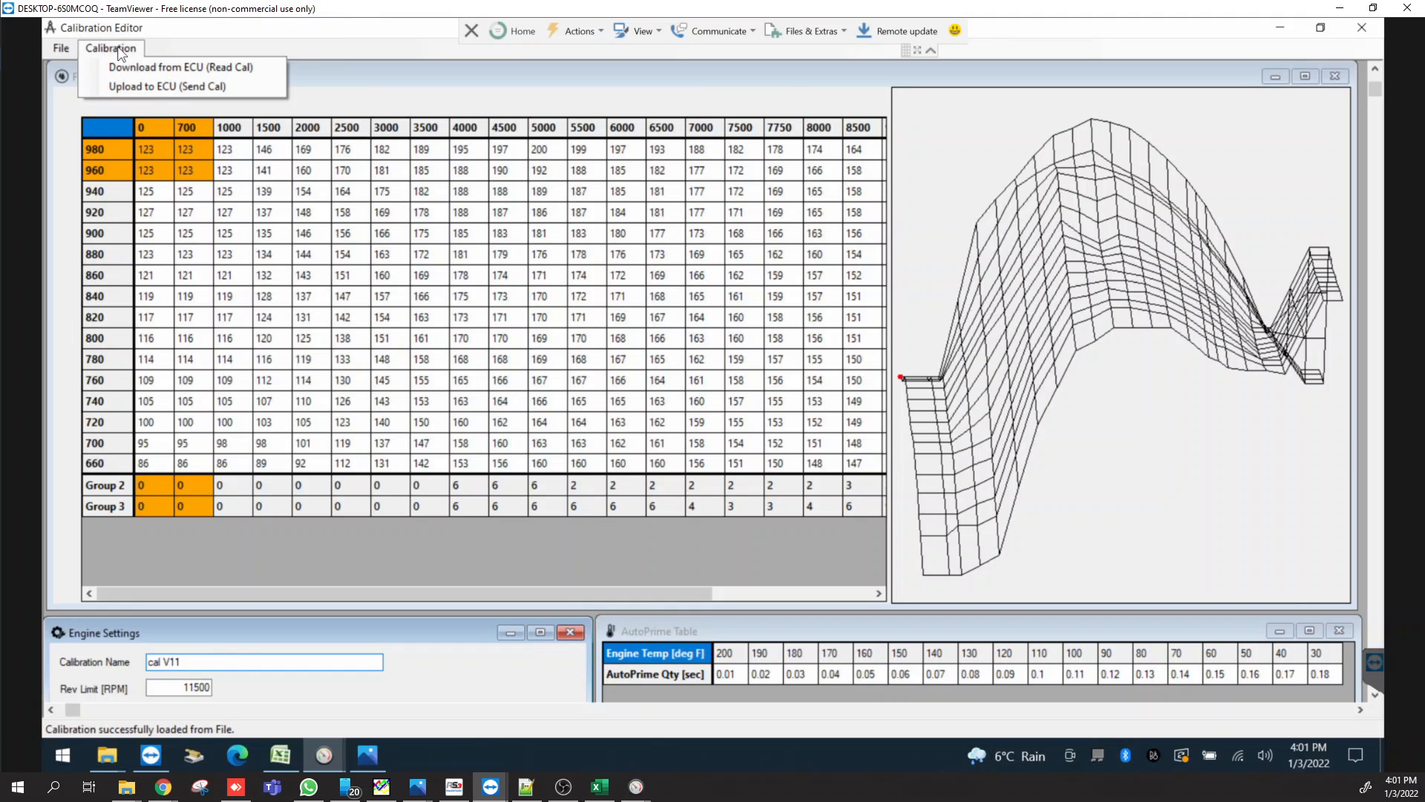
{"action": "left_click", "coordinate": [135, 86]}
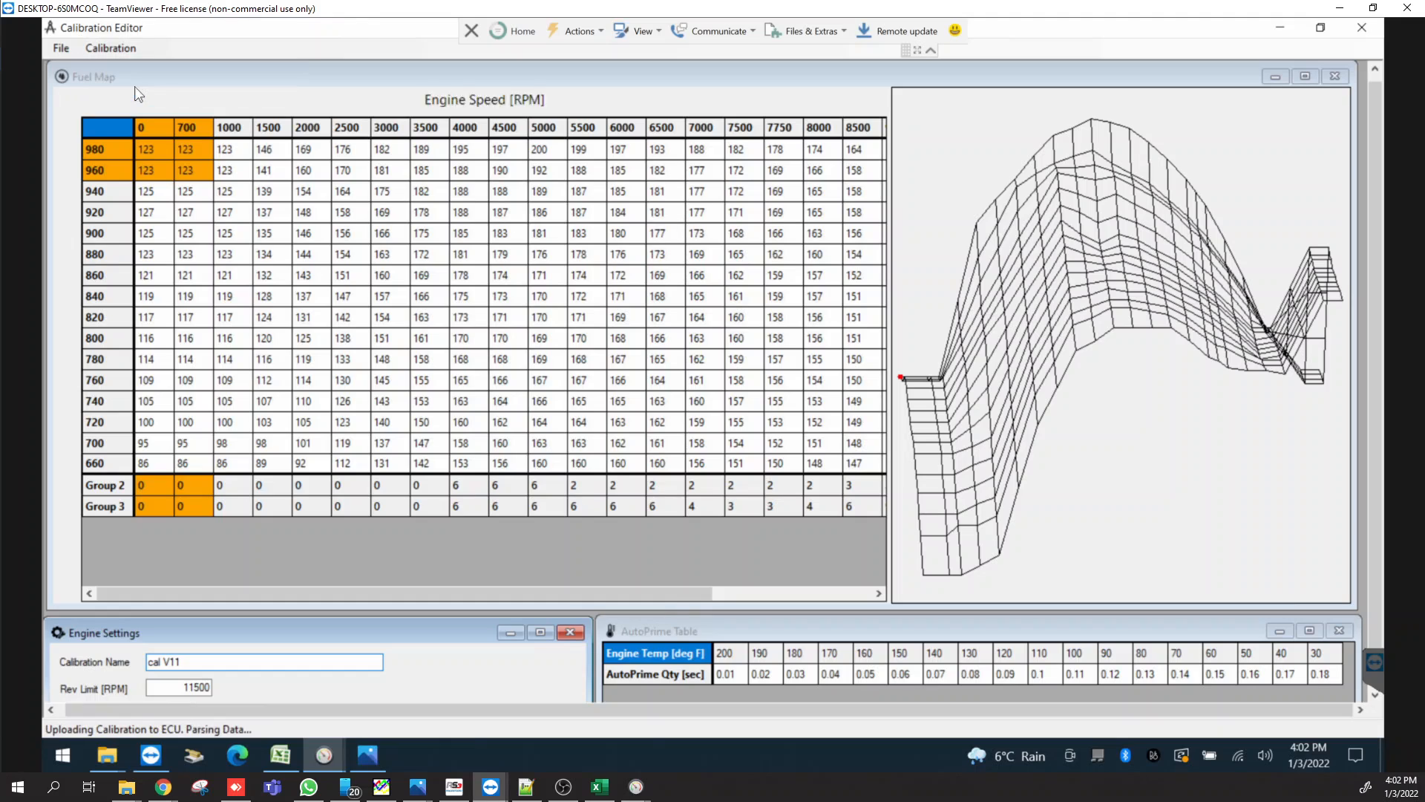